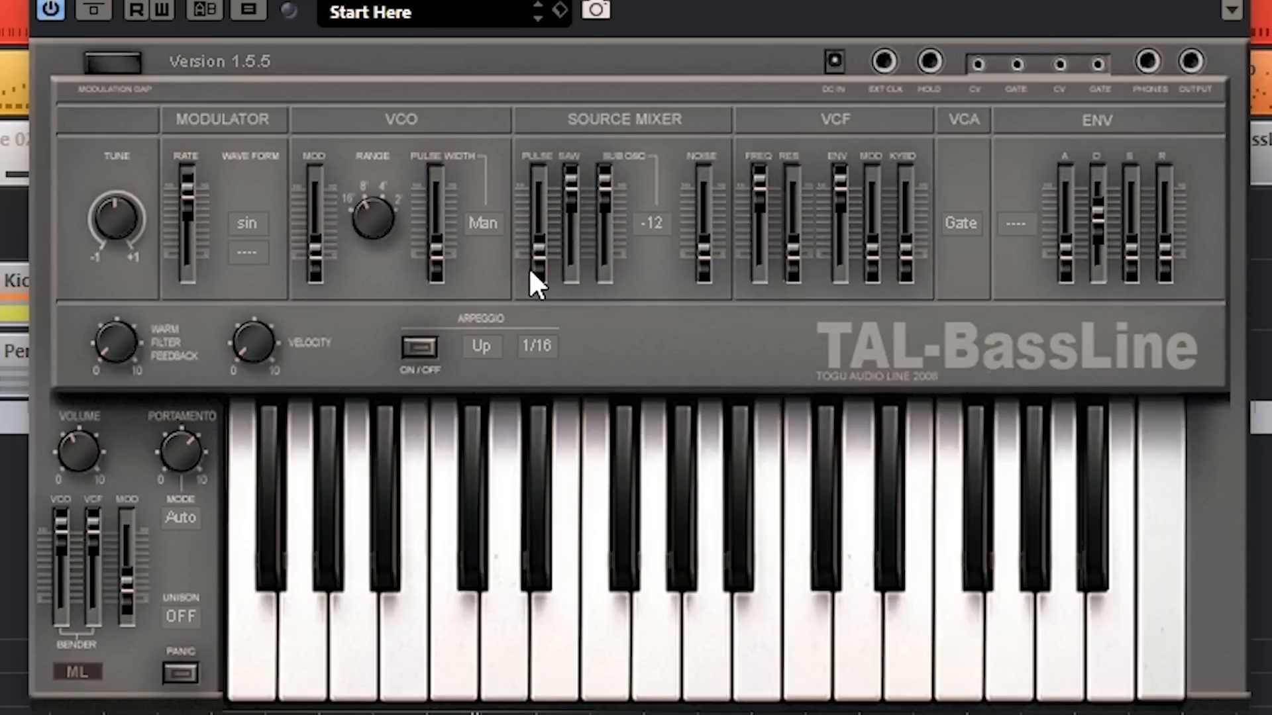
Try the source mixer levels, leaving the saw at maximum and the pulse and sub oscillator at minimum.
drag(608, 180, 611, 334)
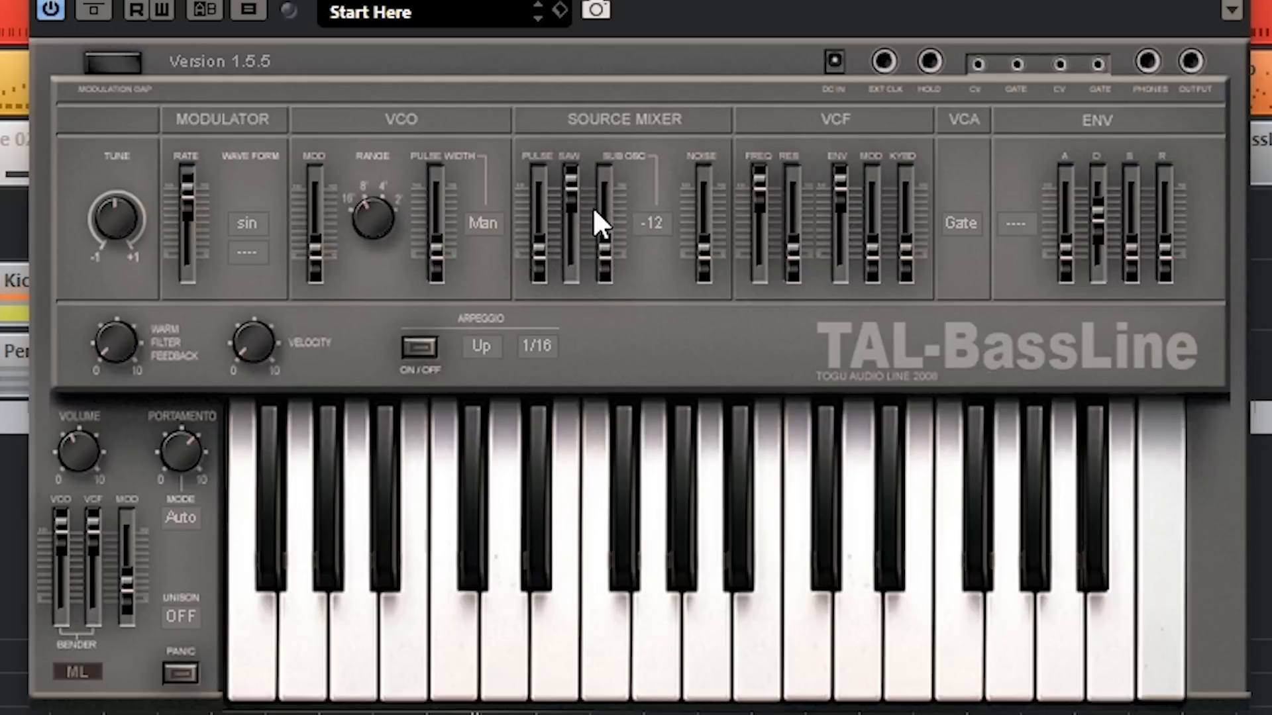
mouse_move(541, 251)
mouse_down()
mouse_move(534, 195)
mouse_move(538, 269)
mouse_up()
drag(566, 192, 586, 242)
drag(568, 147, 571, 279)
drag(566, 212, 575, 152)
drag(603, 266, 609, 124)
drag(604, 188, 596, 307)
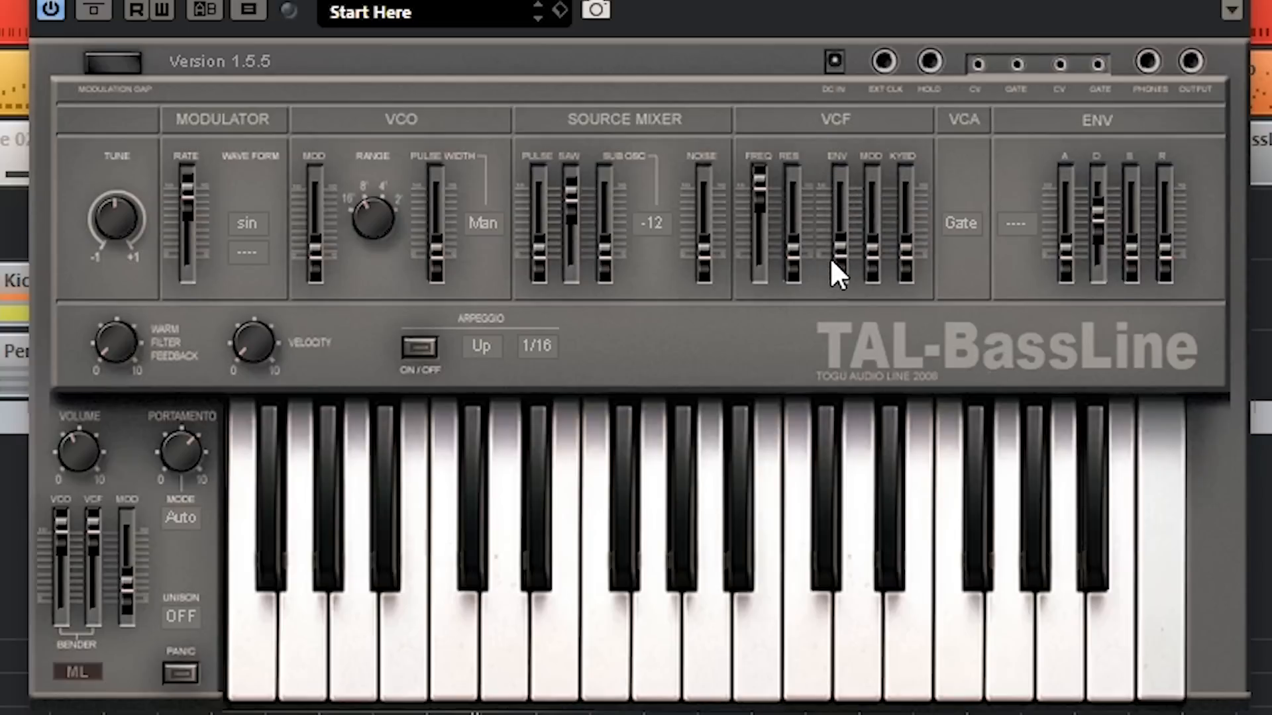
Adjust the VCF filter frequency, leaving it below its maximum.
drag(761, 185, 759, 221)
mouse_move(759, 208)
mouse_down()
mouse_move(765, 252)
mouse_move(761, 171)
mouse_move(767, 232)
mouse_move(689, 257)
mouse_move(758, 229)
mouse_up()
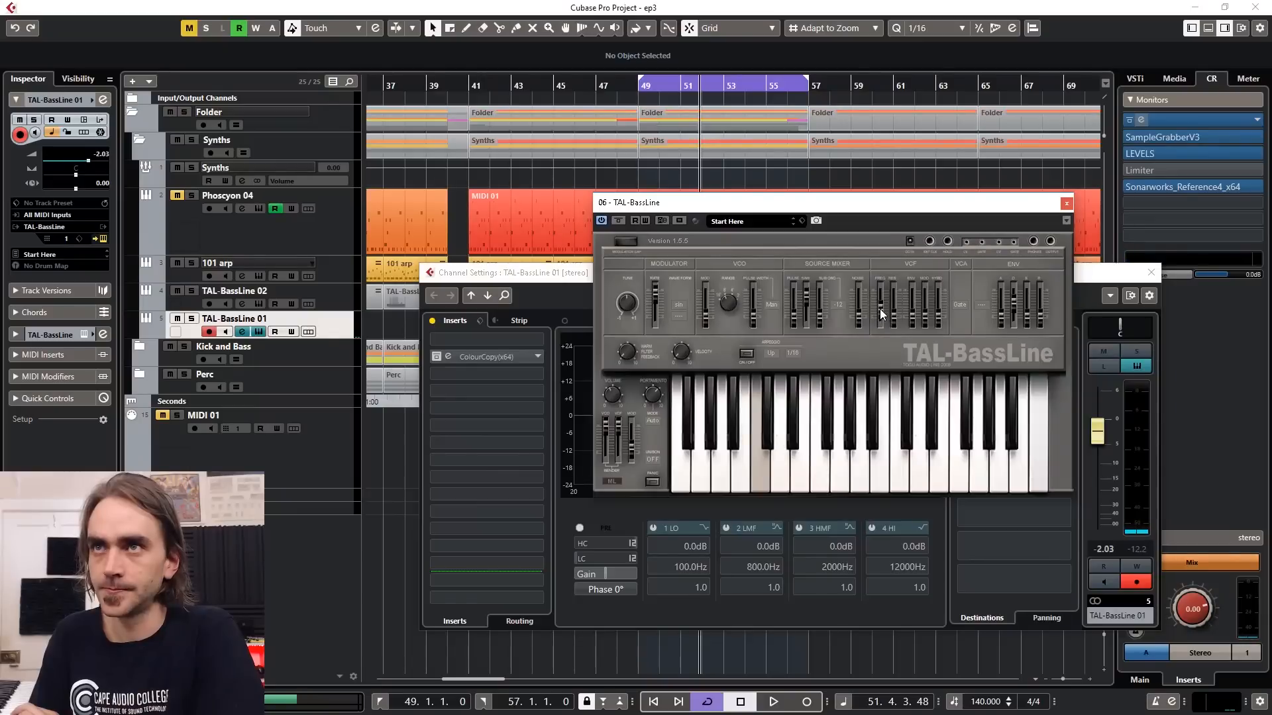
drag(879, 309, 880, 297)
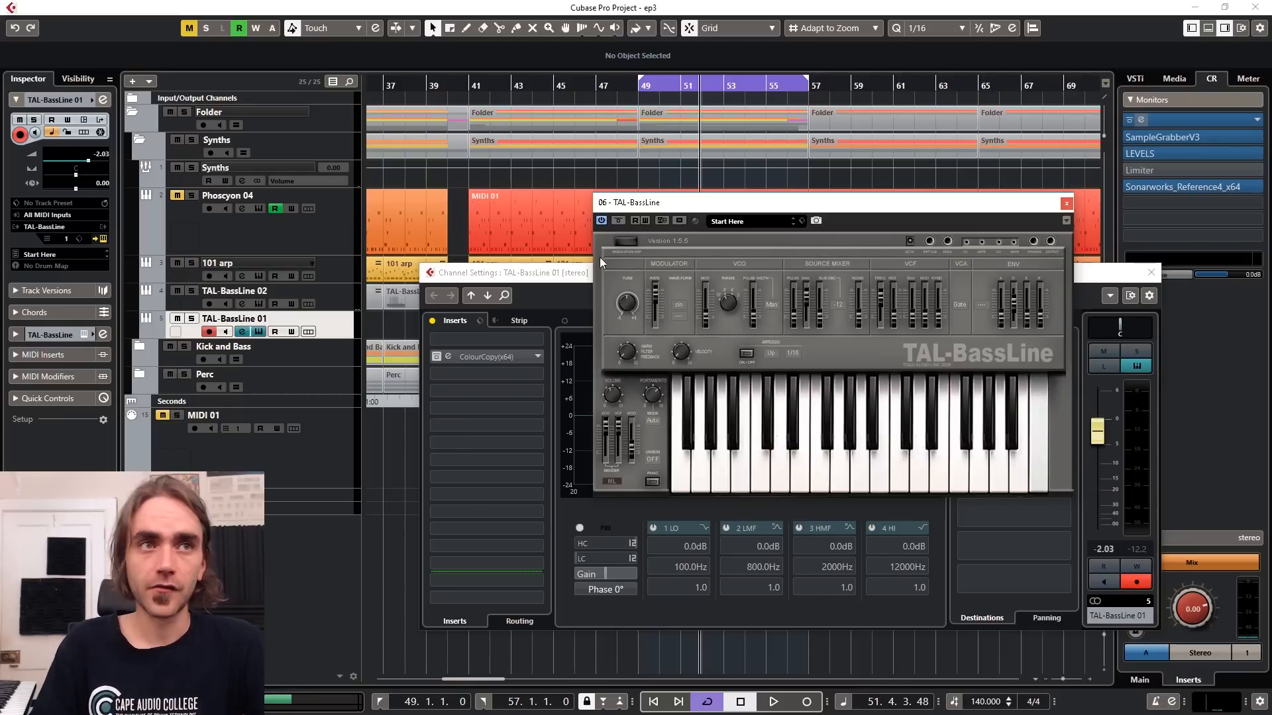
Enable the ColourCopy insert and the Big reverb send on the TAL-BassLine 01 channel.
drag(773, 202, 622, 439)
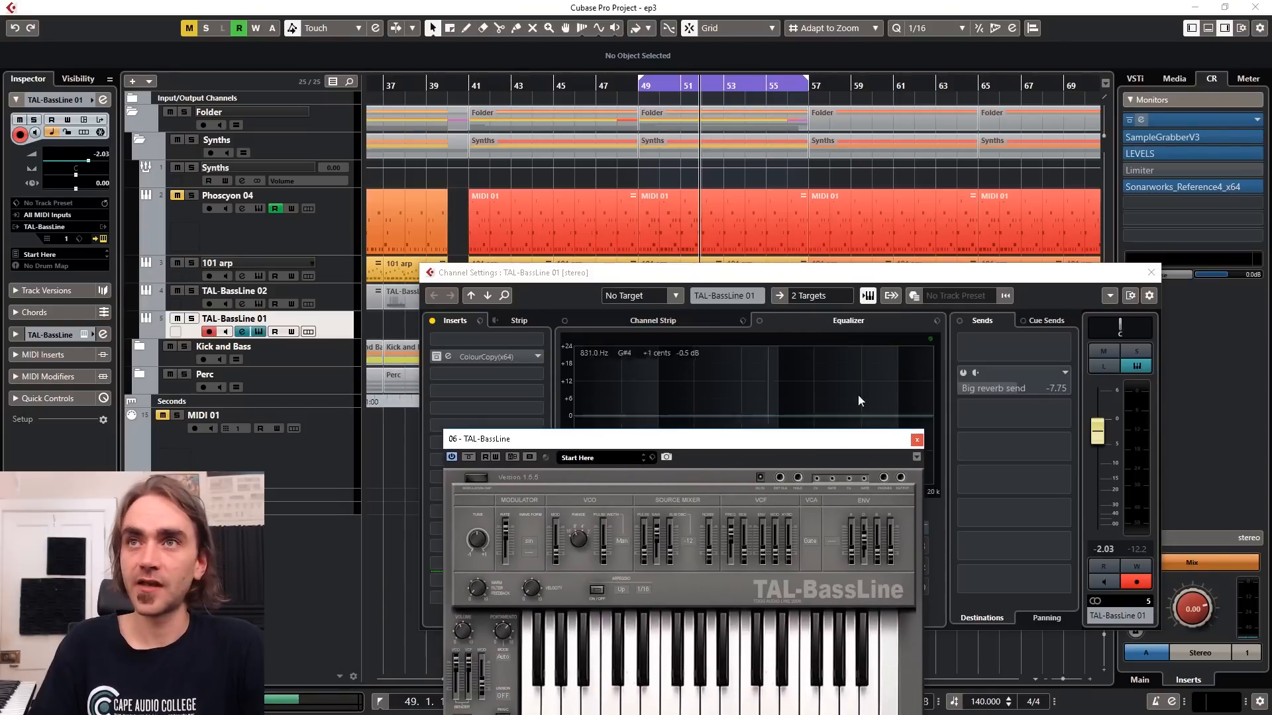
click(436, 358)
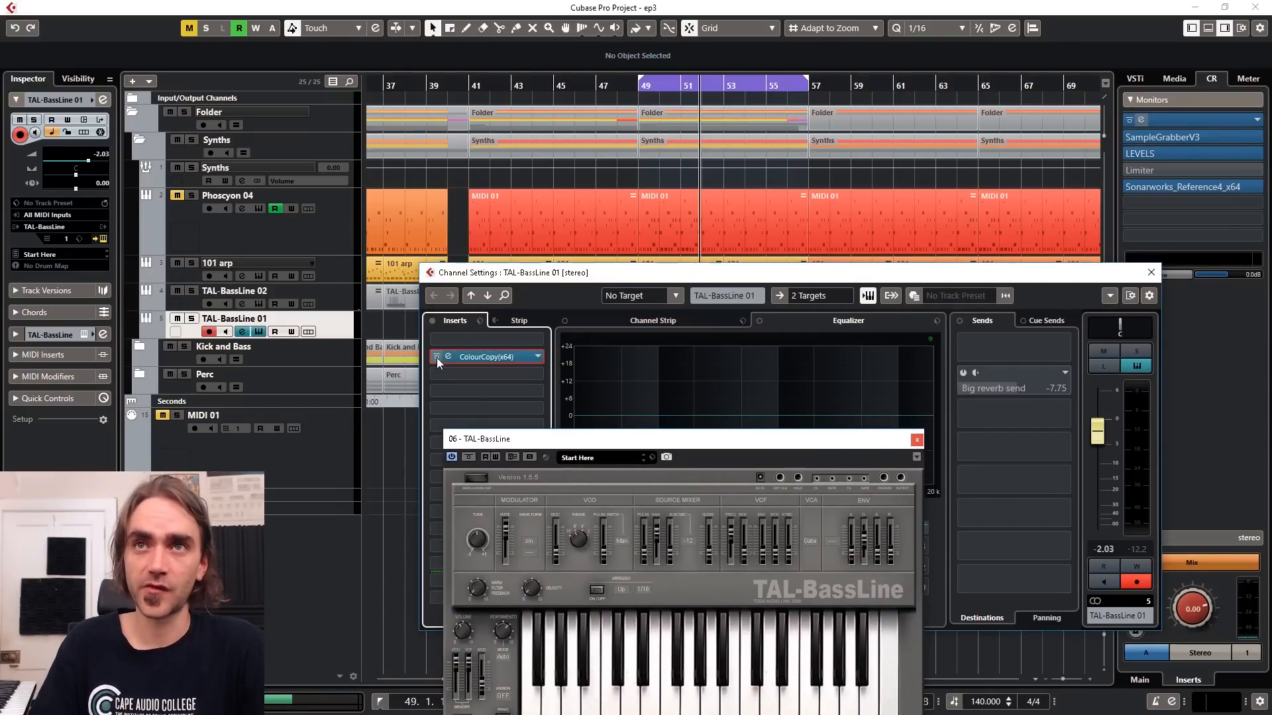
click(963, 374)
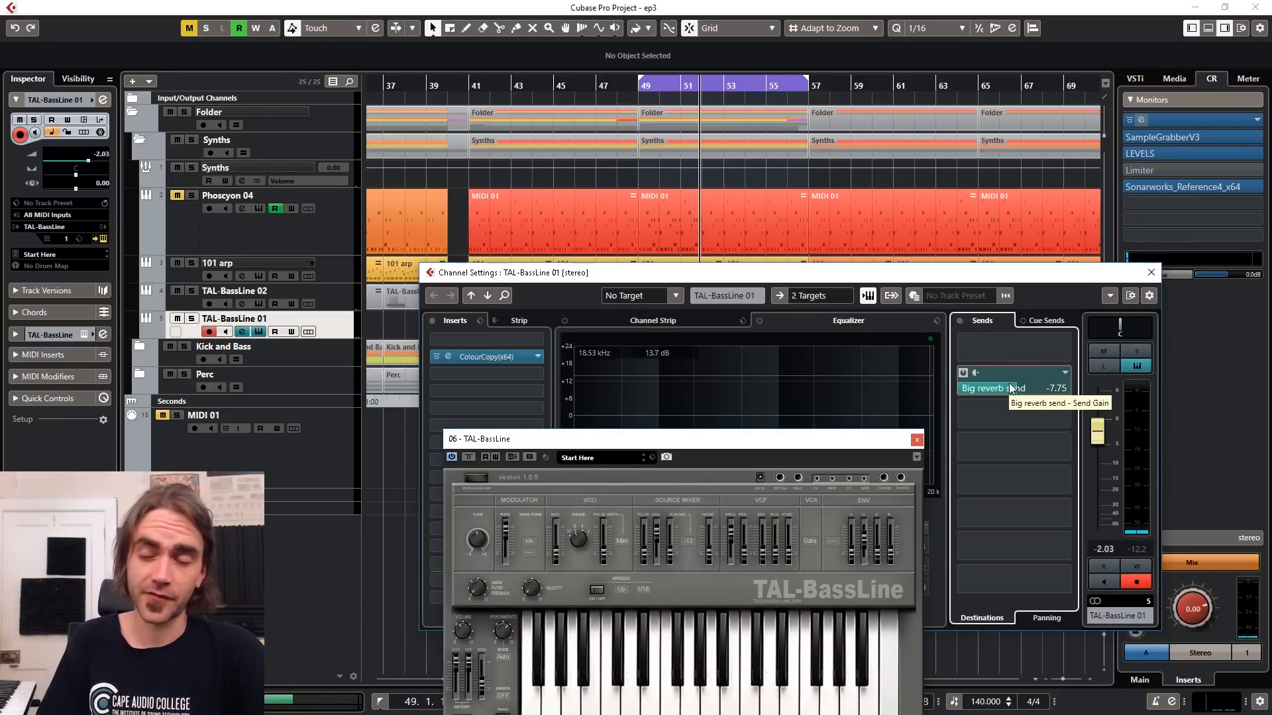
drag(828, 448, 920, 259)
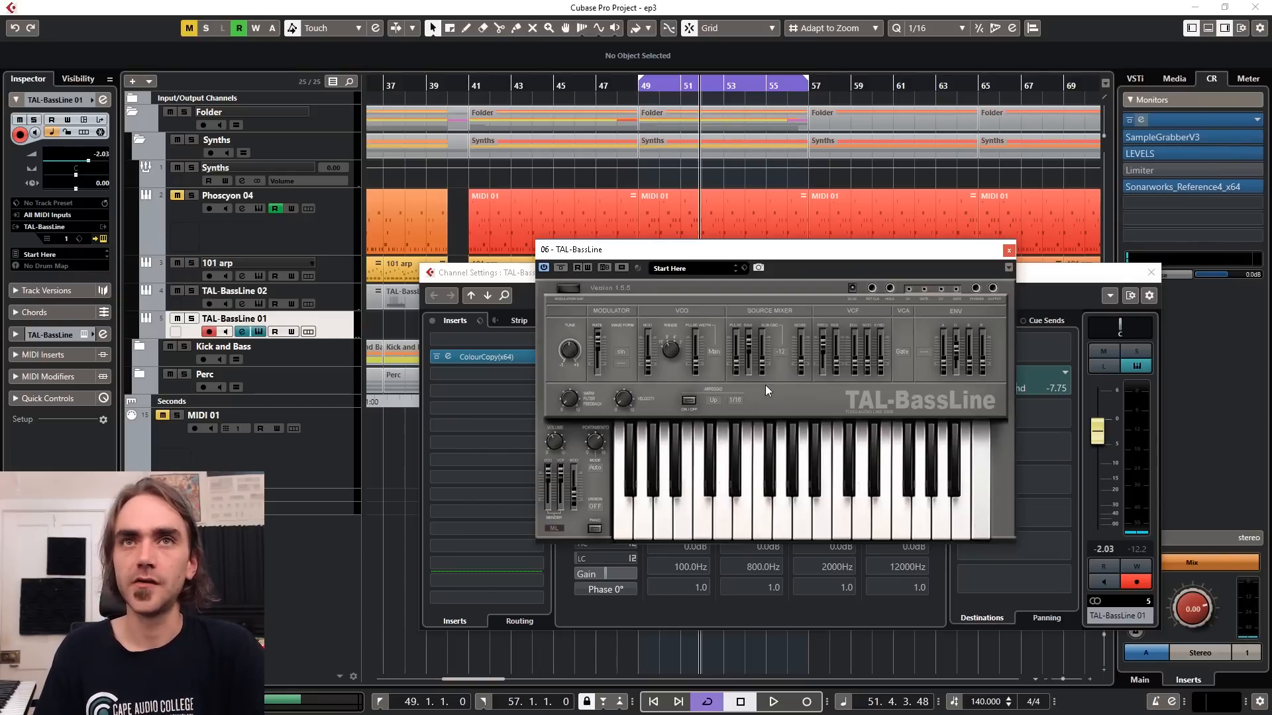
Turn on learn mode for the TAL-BassLine 01 quick controls and assign the VCF cutoff to the first slot.
click(16, 396)
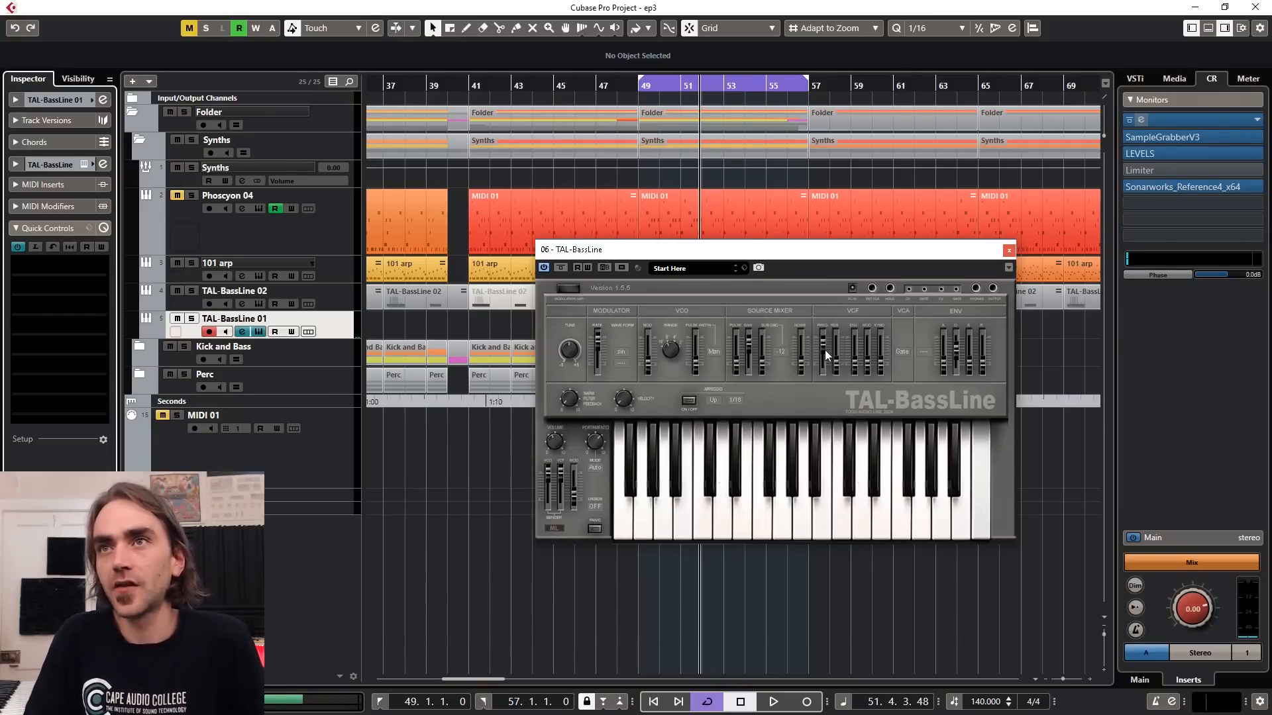
click(36, 247)
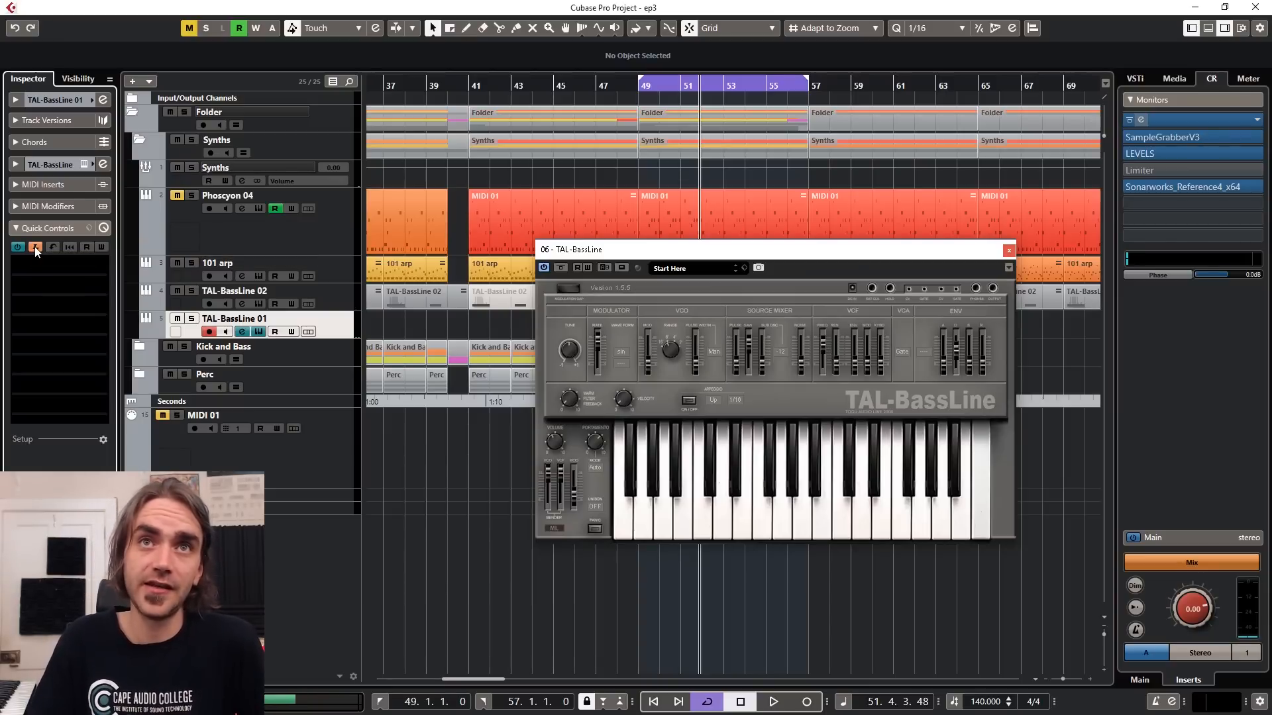
click(51, 265)
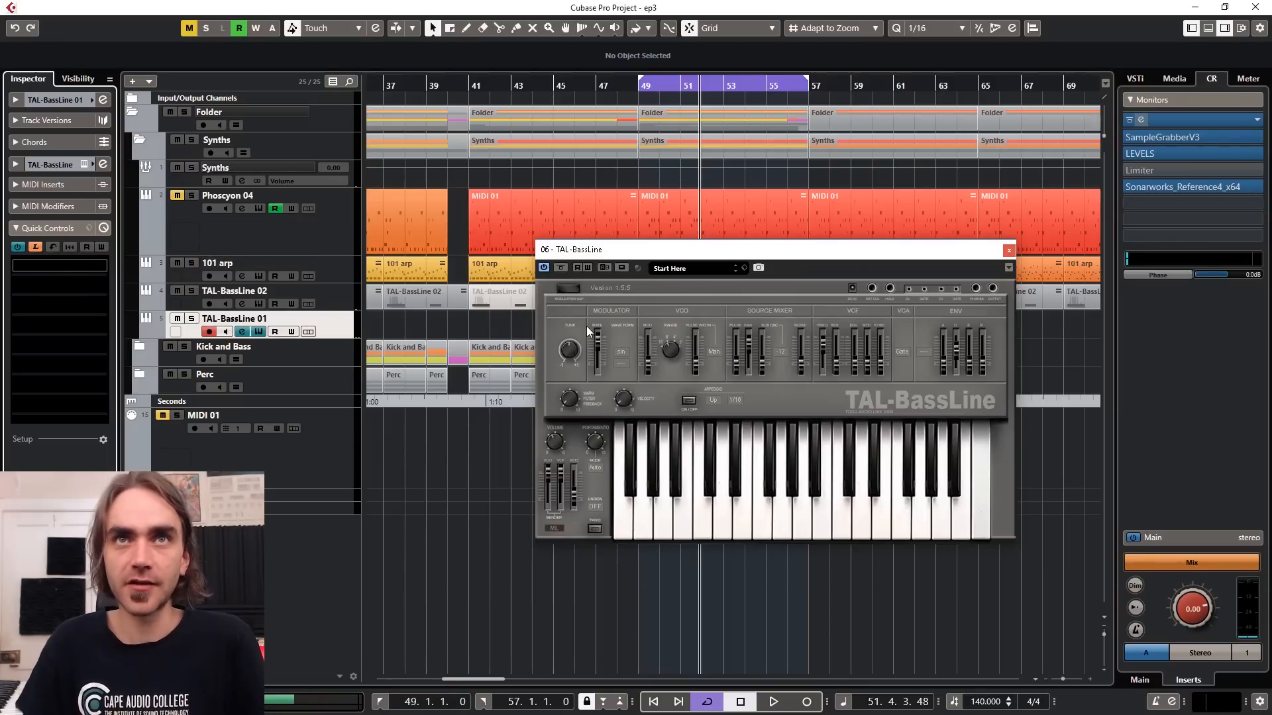
drag(822, 344, 821, 345)
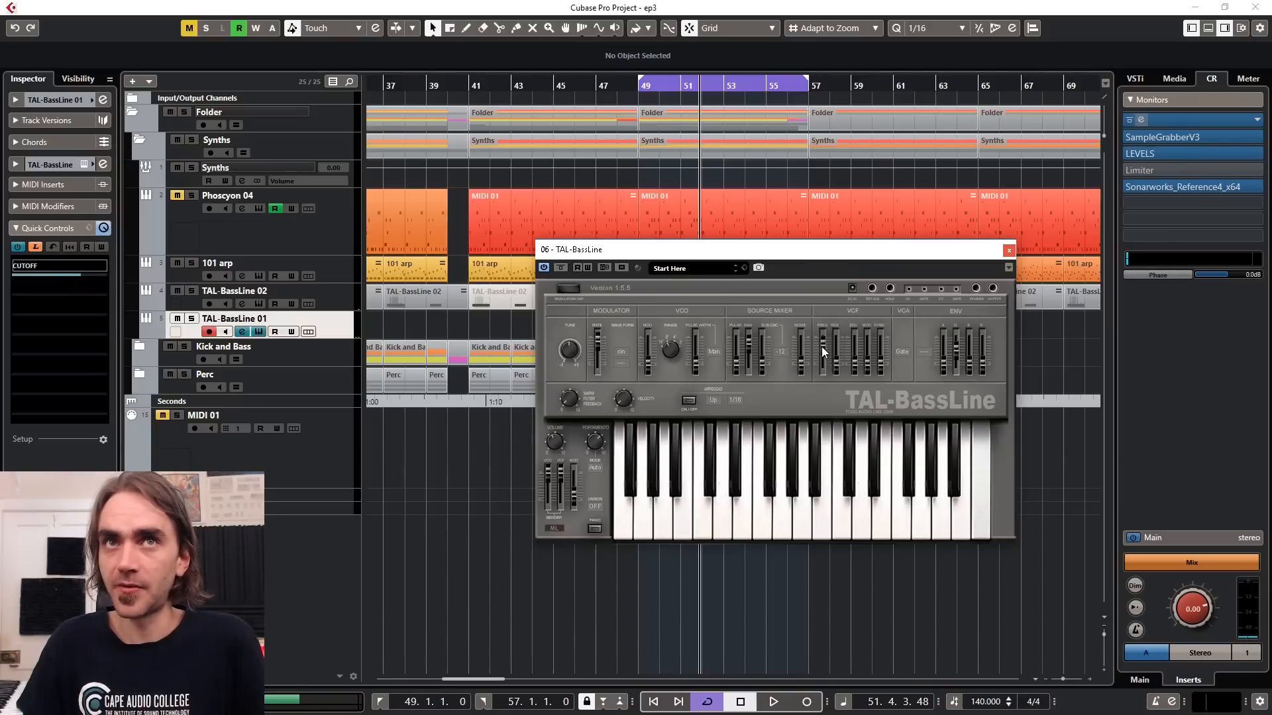
Assign the resonance, VCF modulation and LFO rate to quick control slots two, three and four.
click(68, 284)
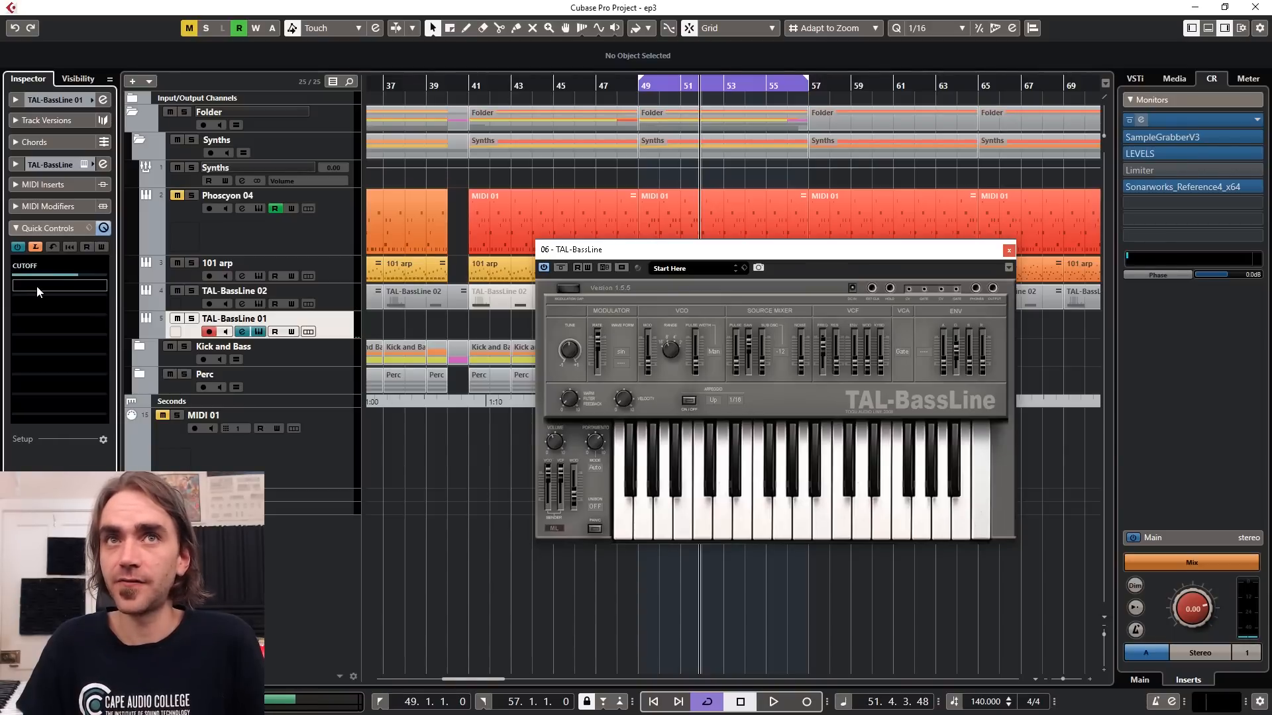
drag(837, 370, 868, 367)
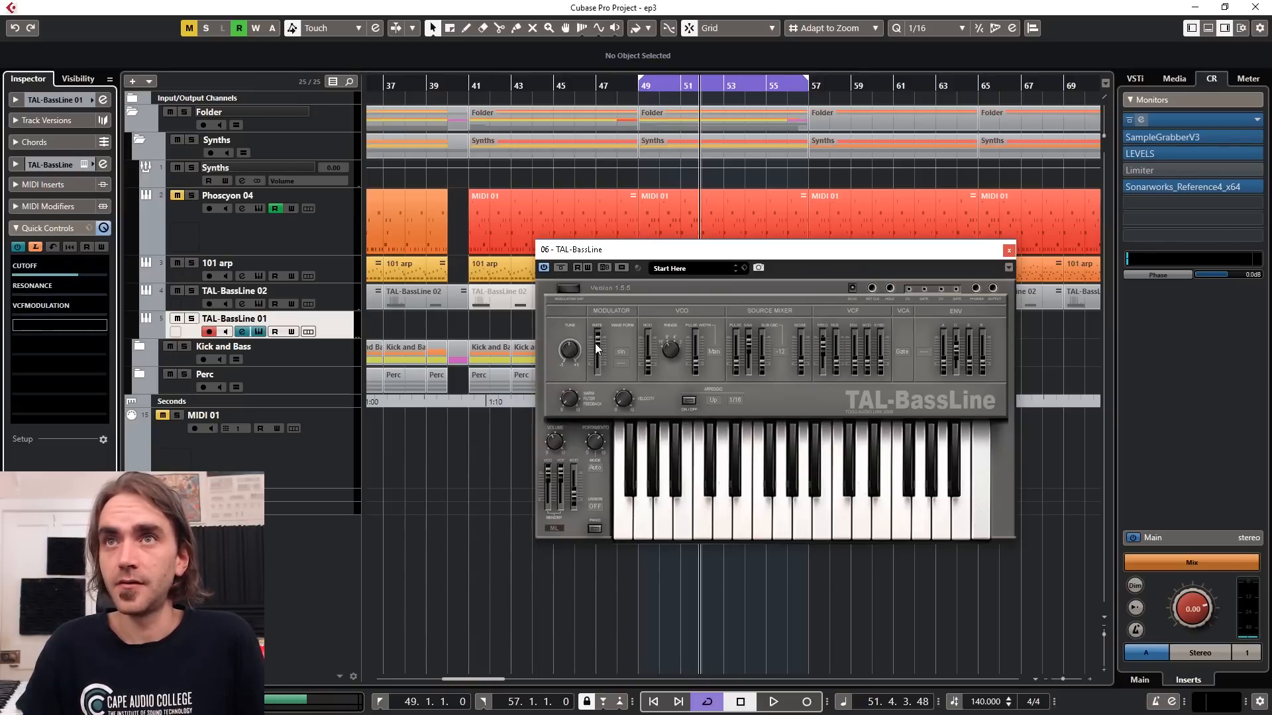
drag(599, 346, 598, 358)
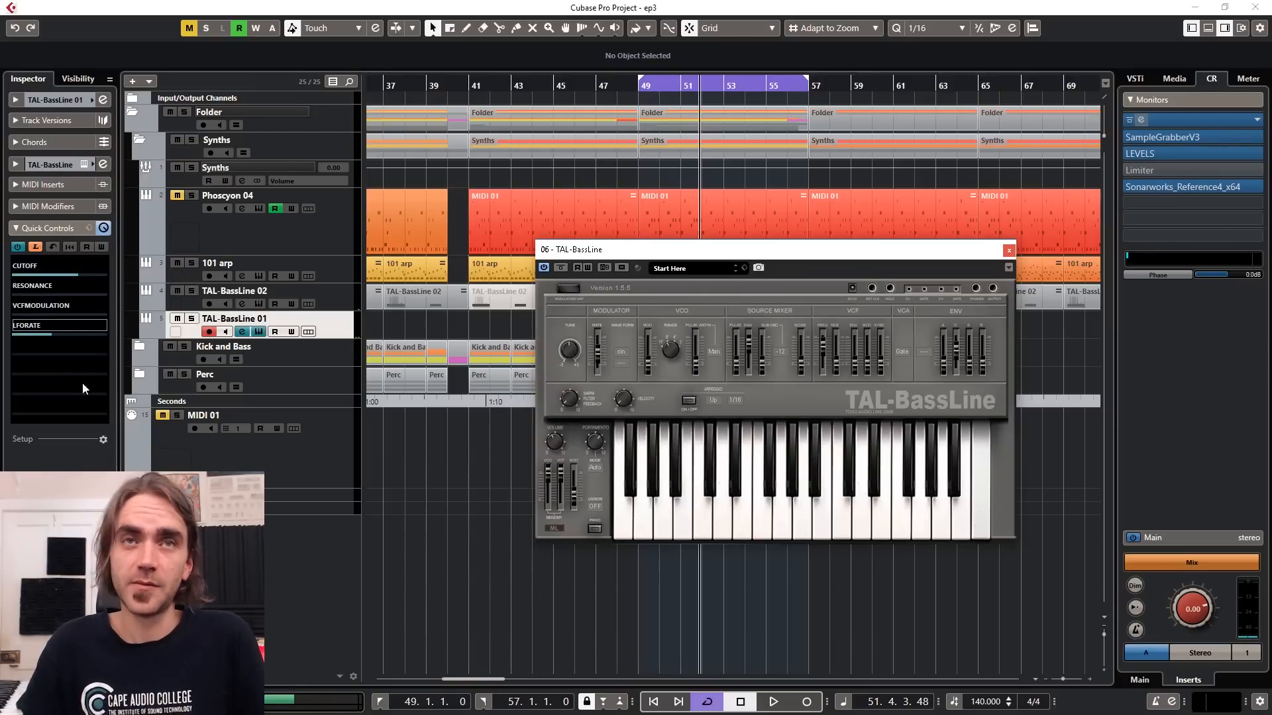
Assign ColourCopy's delay regeneration and delay rate to the last two quick control slots.
click(35, 388)
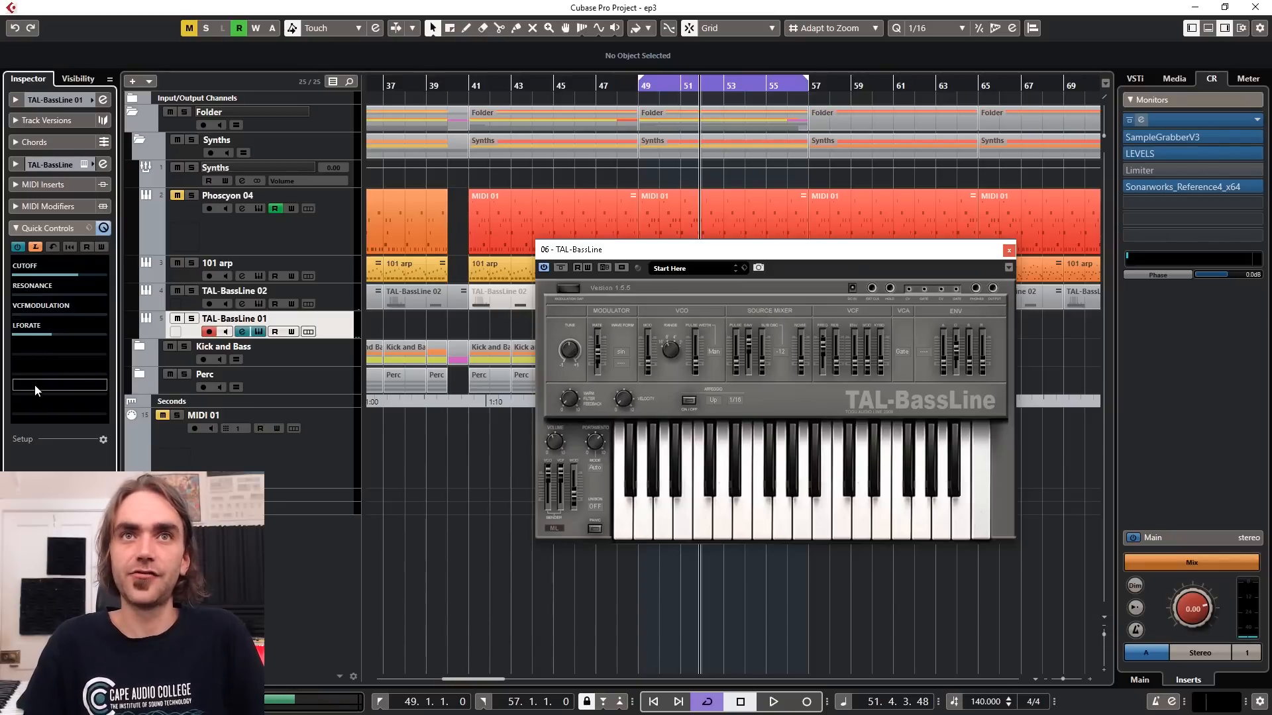
click(105, 102)
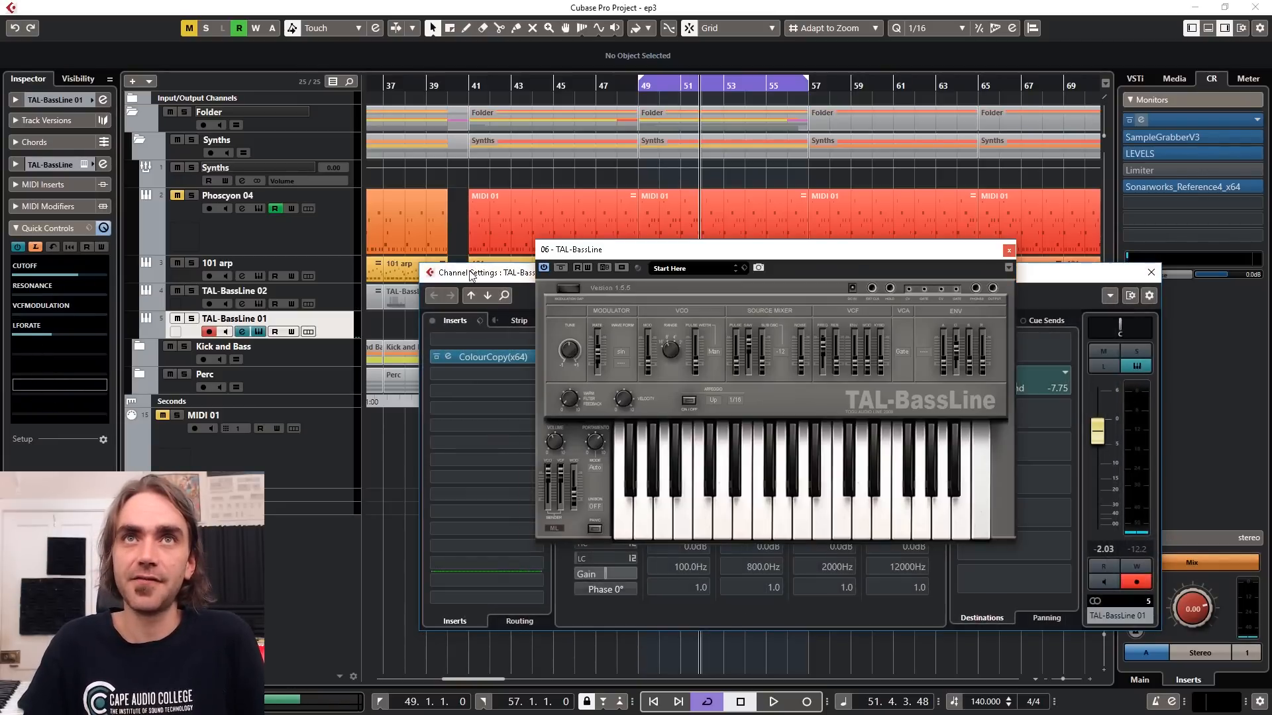
click(446, 359)
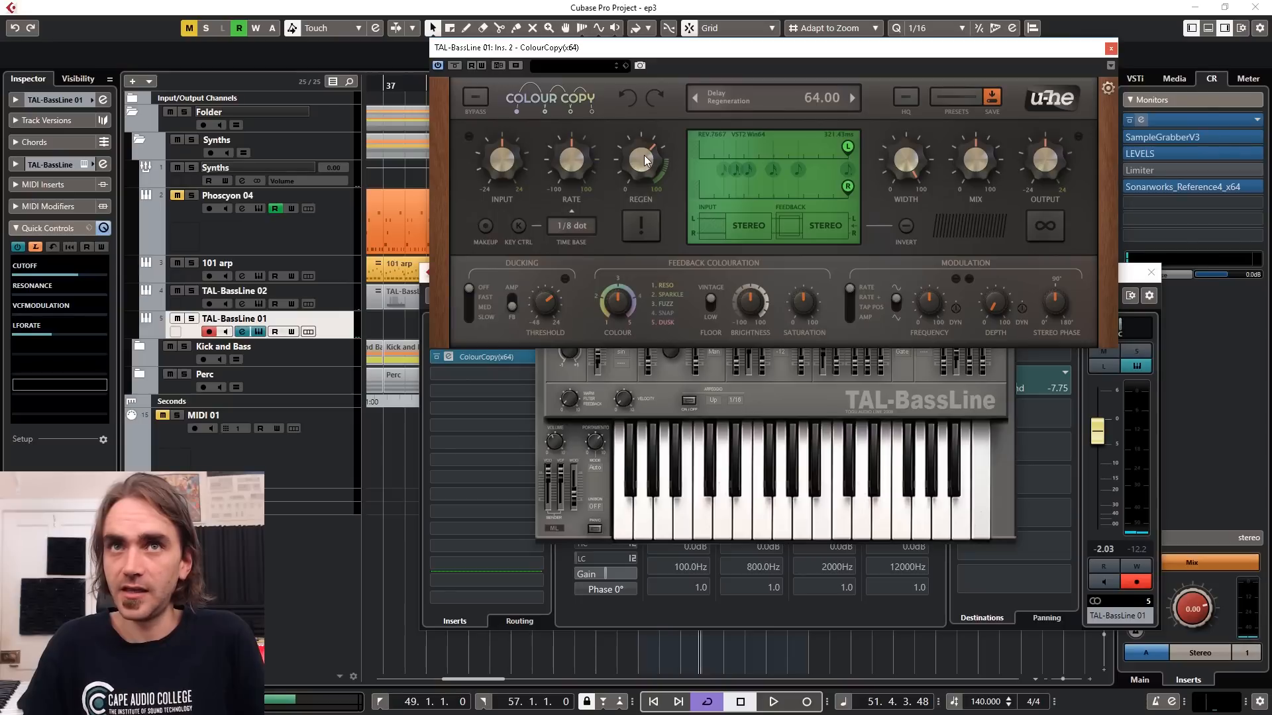
drag(644, 155, 578, 161)
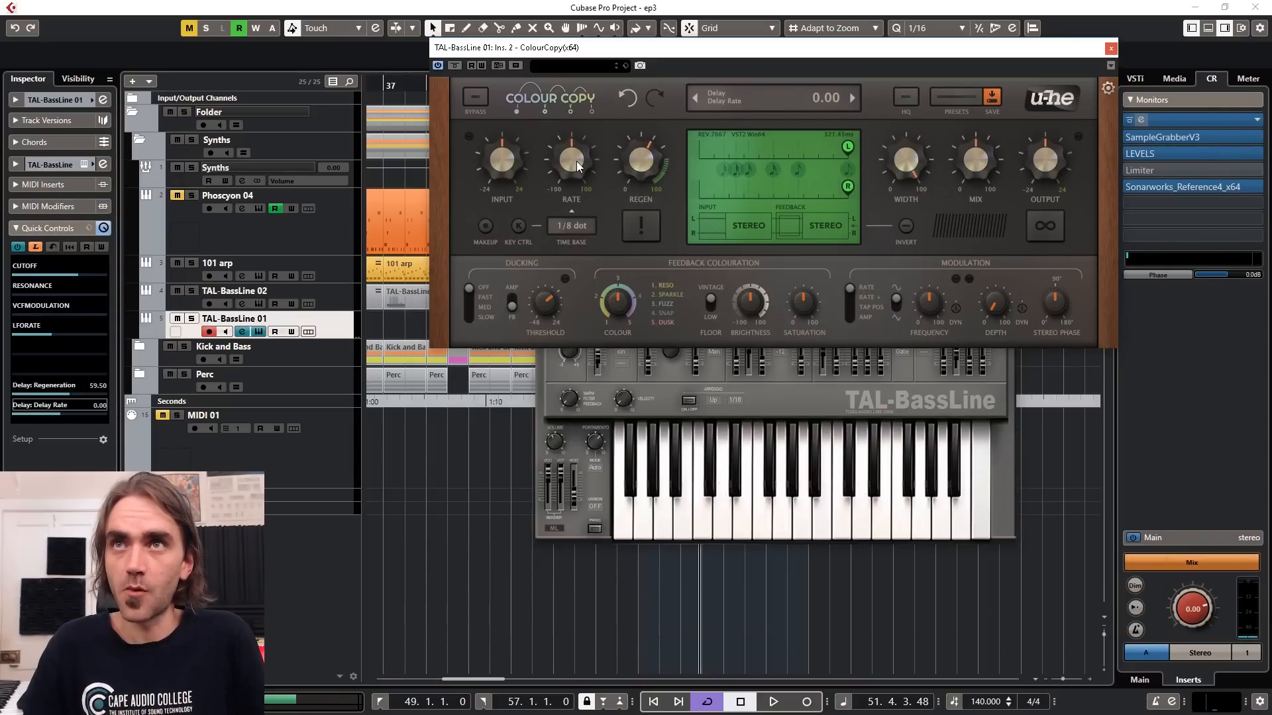
click(1111, 48)
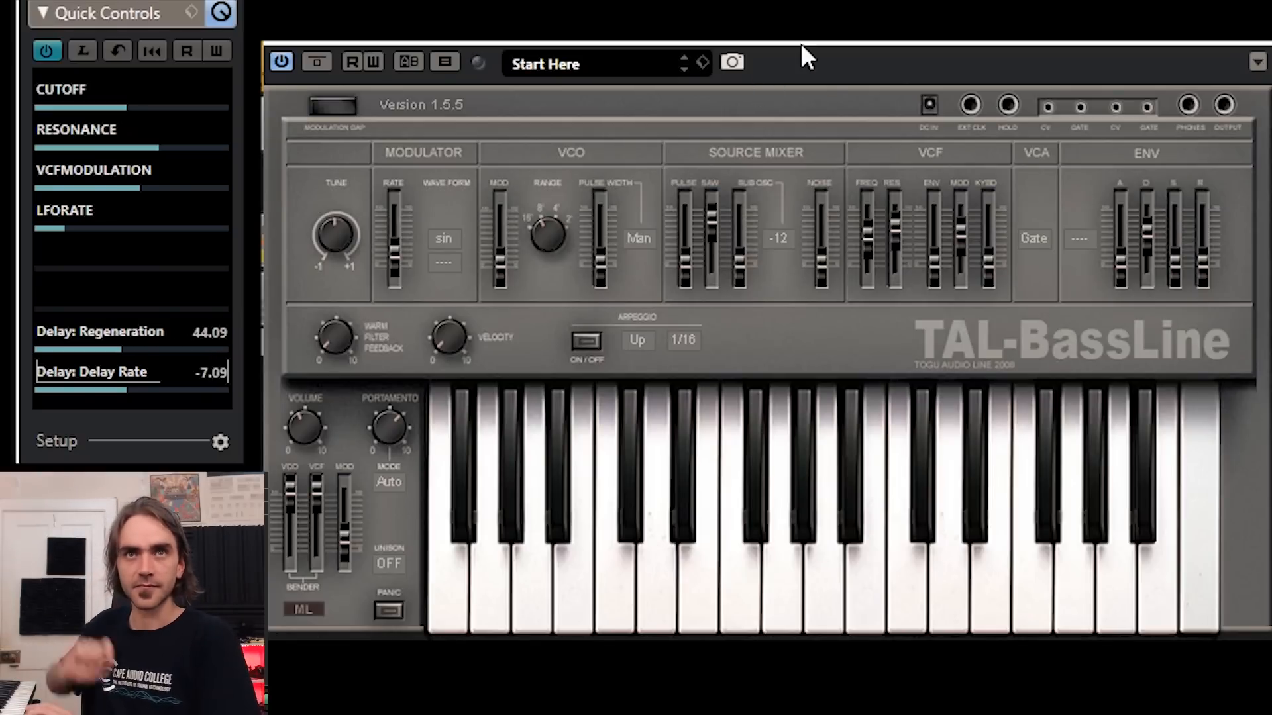
Reset the Delay Rate quick control to 0.00 and set the synth's modulator waveform to S&H.
ctrl+click(213, 377)
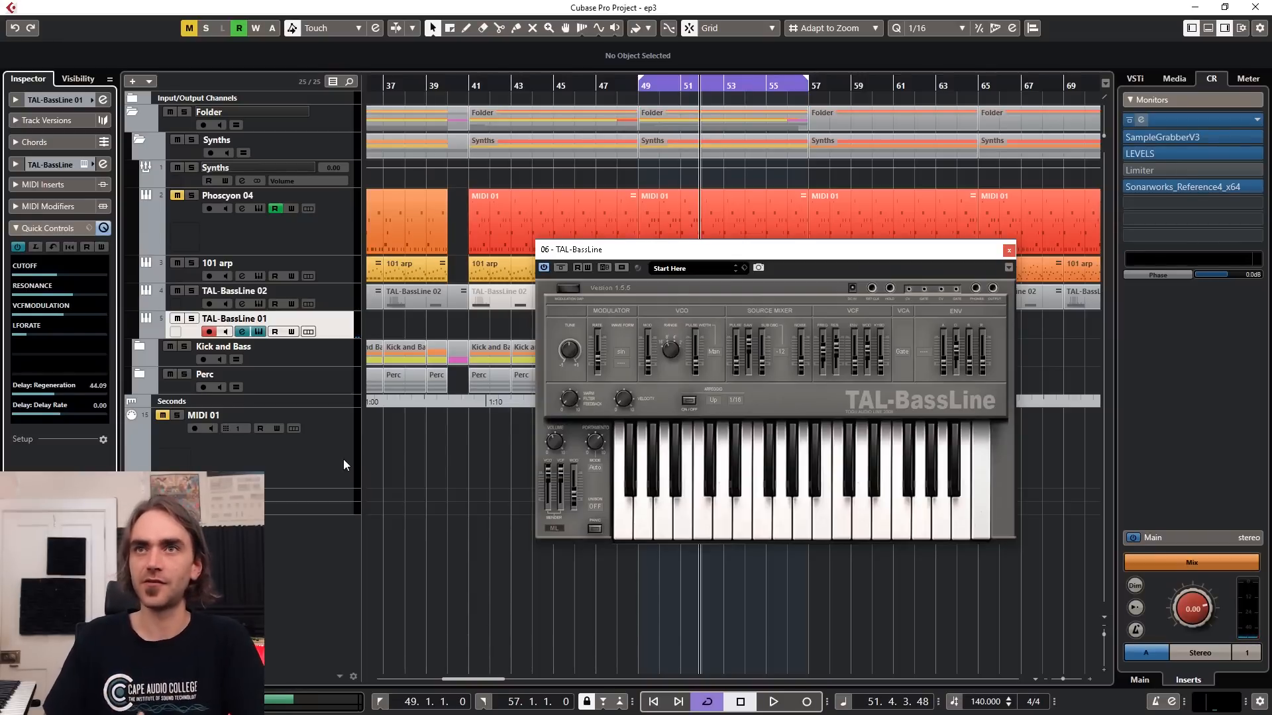
click(621, 352)
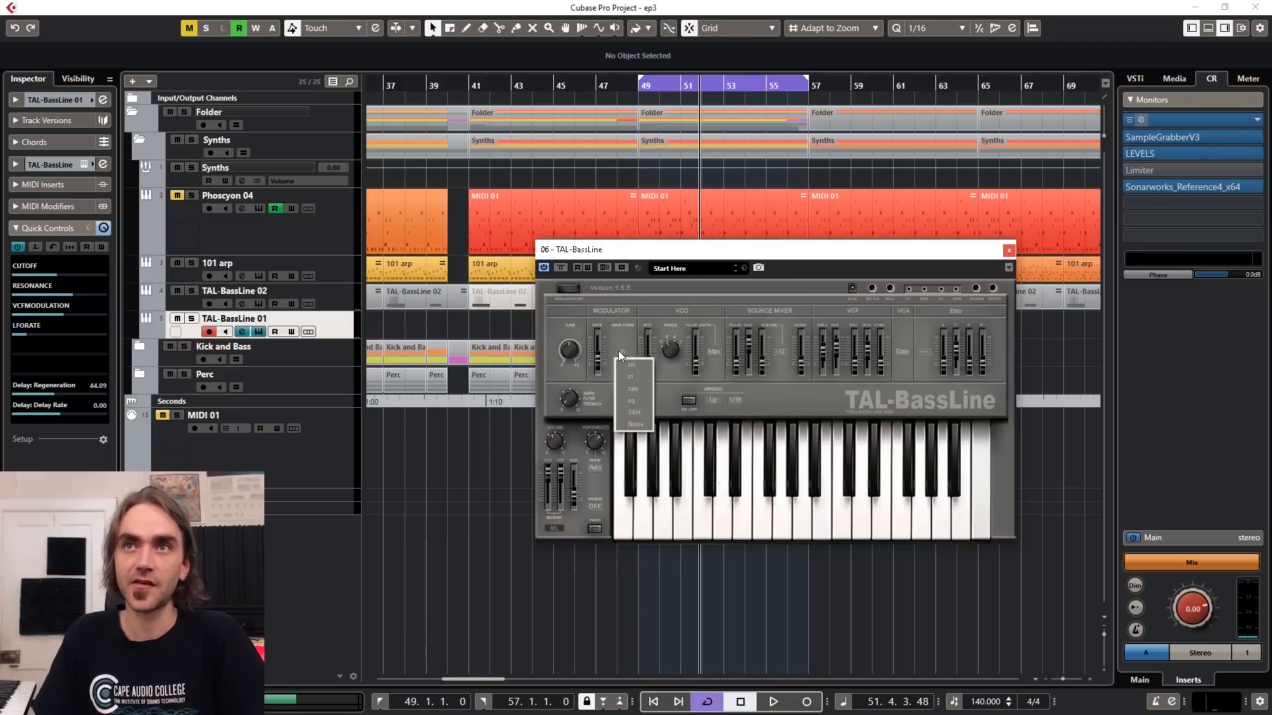
click(634, 412)
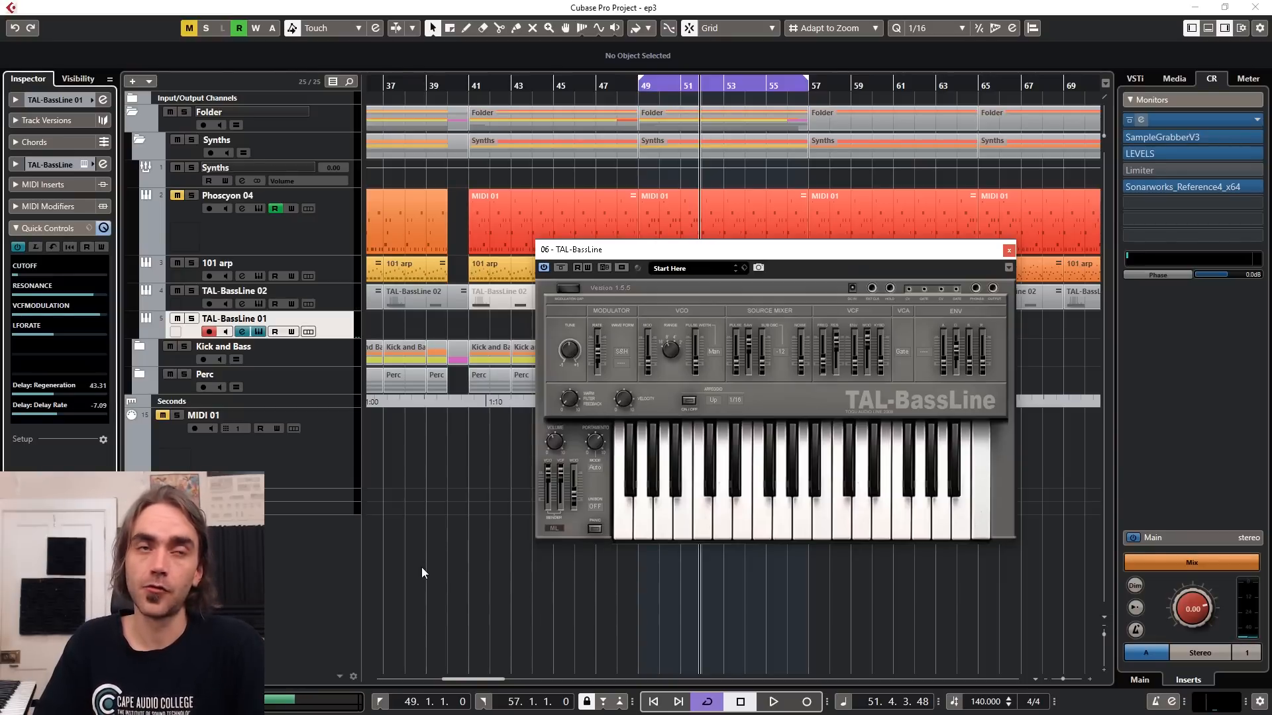
In the MixConsole, add a stereo group channel named "Rec group" to the selected TAL-BassLine 01 channel.
key(F3)
double_click(621, 94)
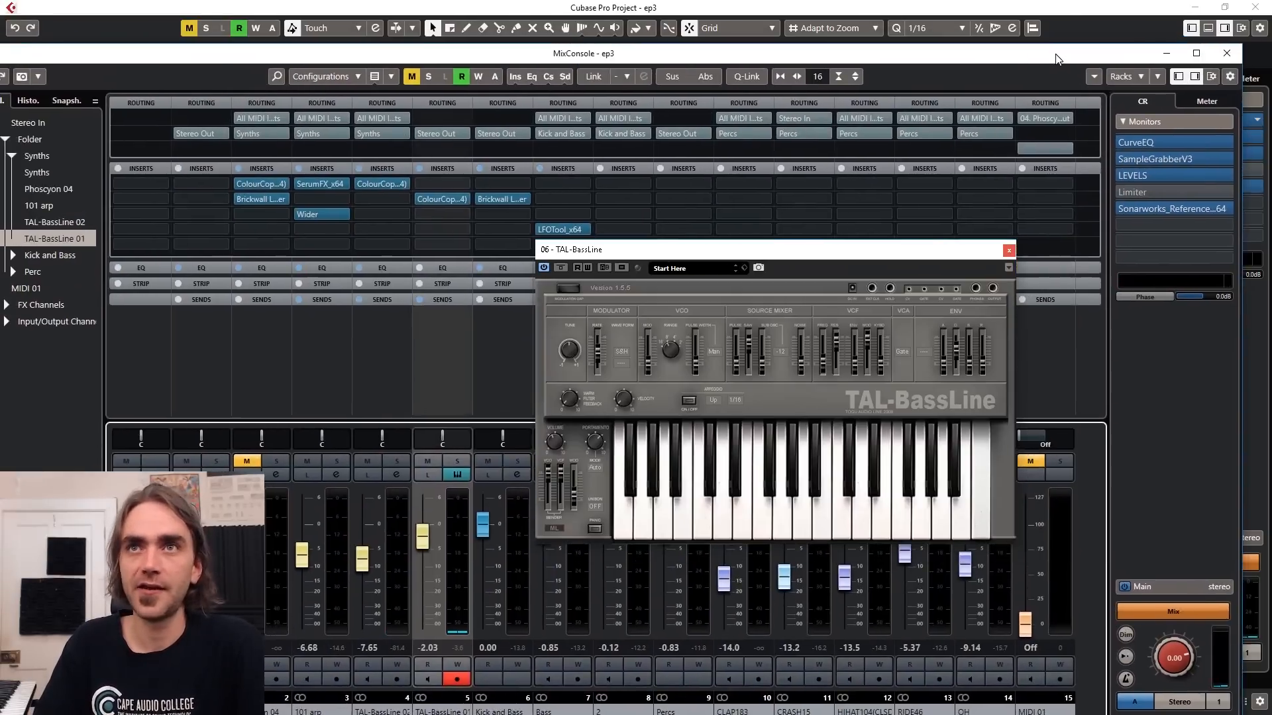
right_click(424, 549)
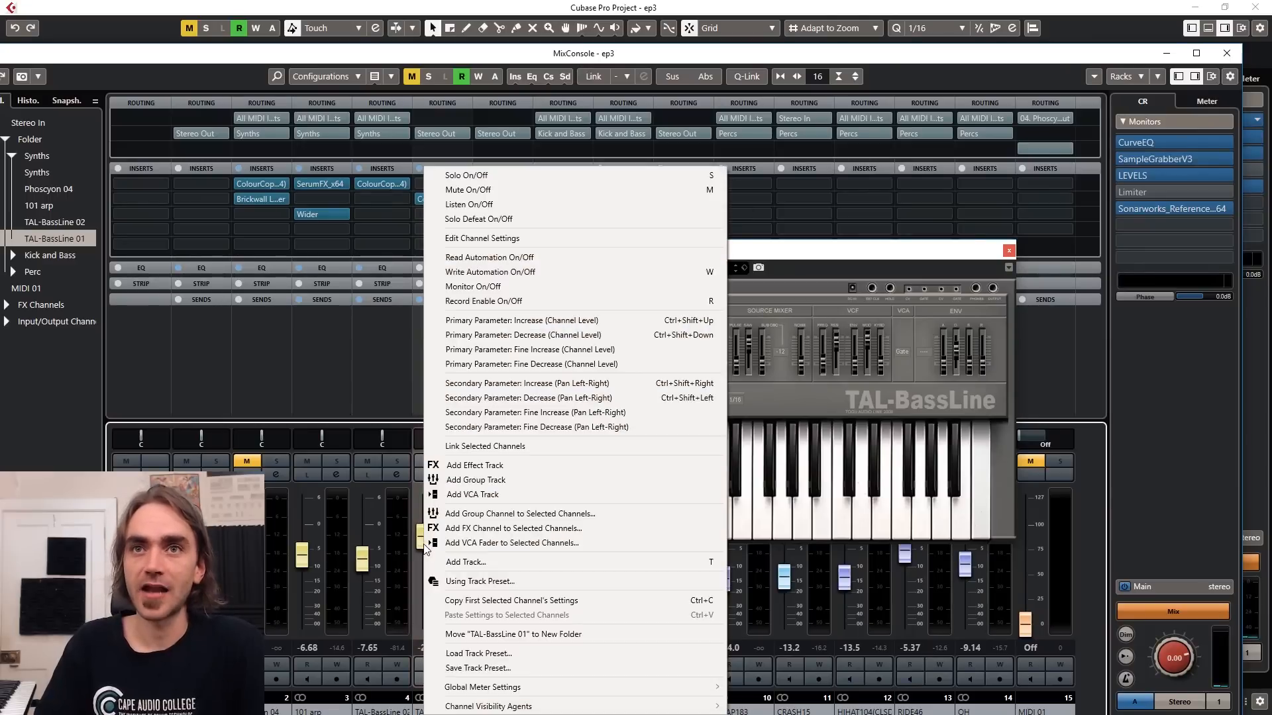
click(503, 516)
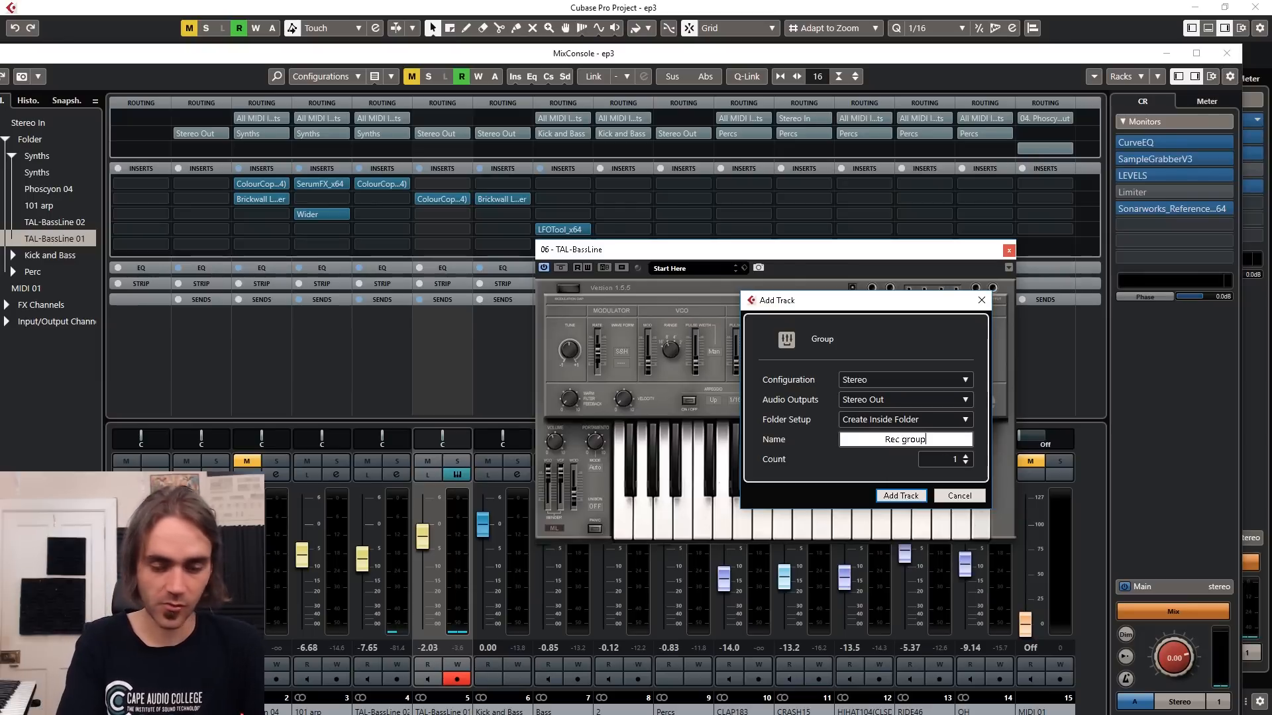
text(Rec group)
click(901, 495)
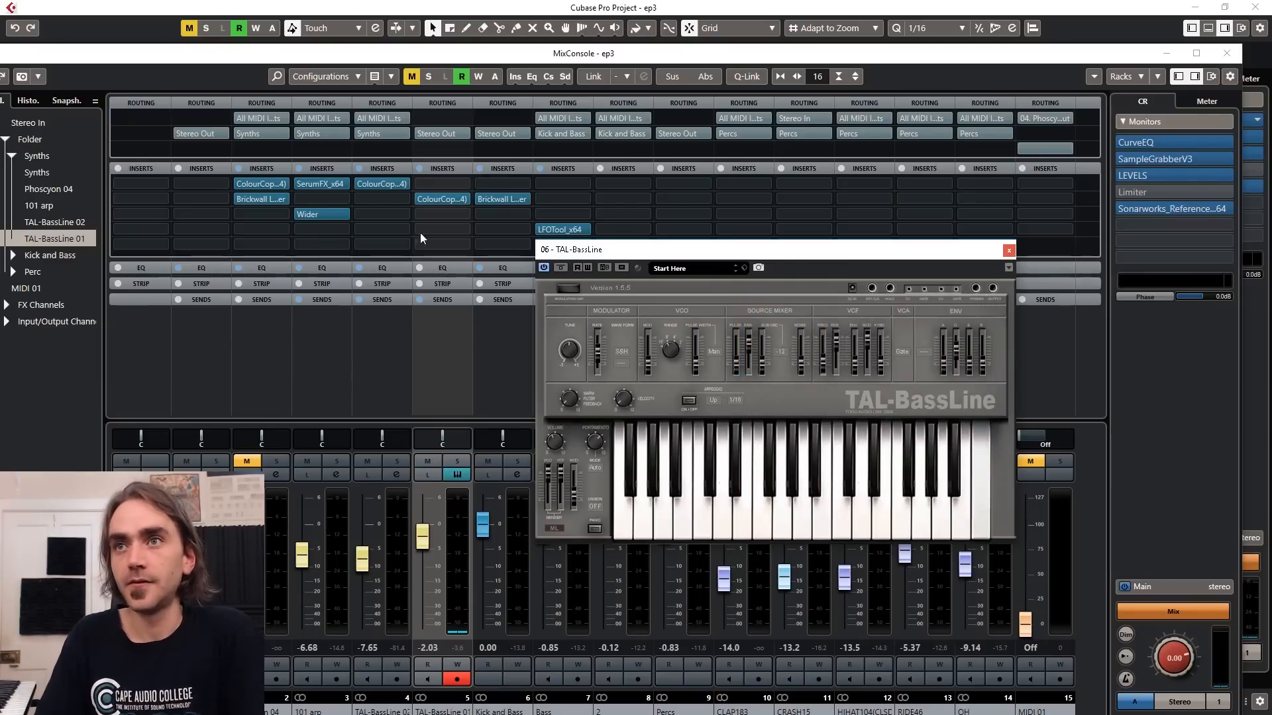
click(1227, 53)
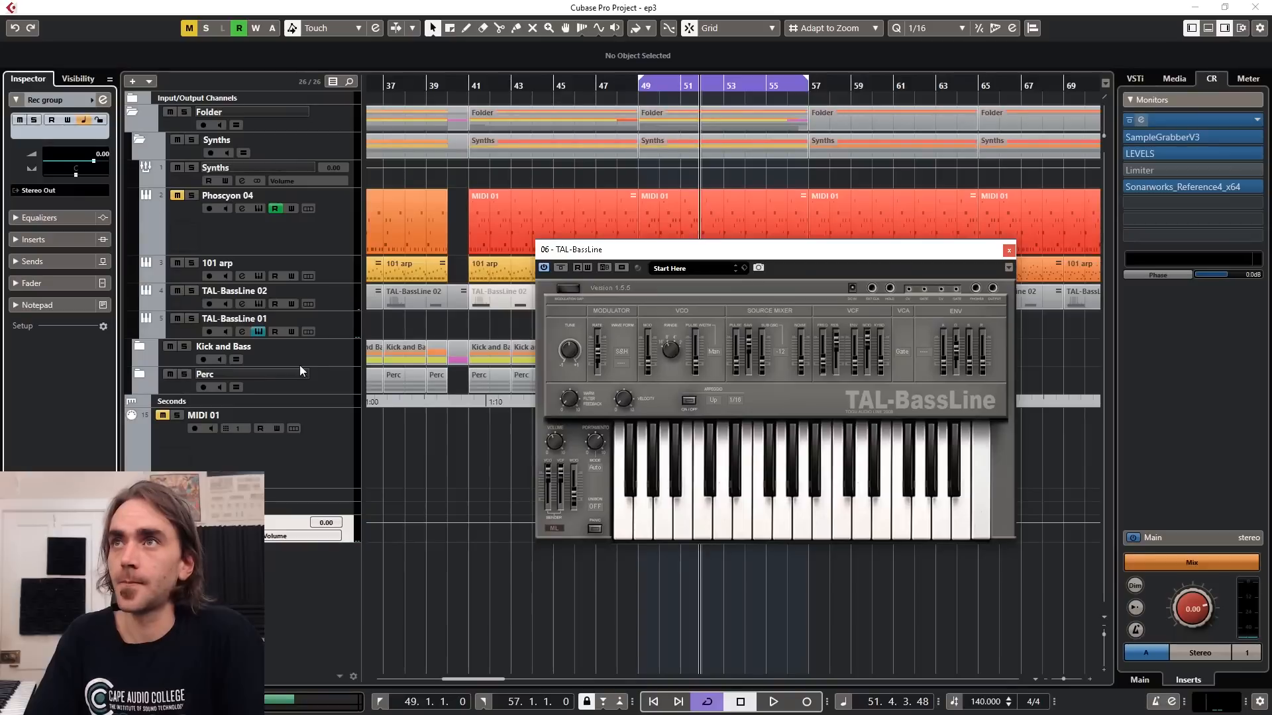
Add a stereo audio track and set its input to Rec group.
right_click(250, 257)
click(324, 260)
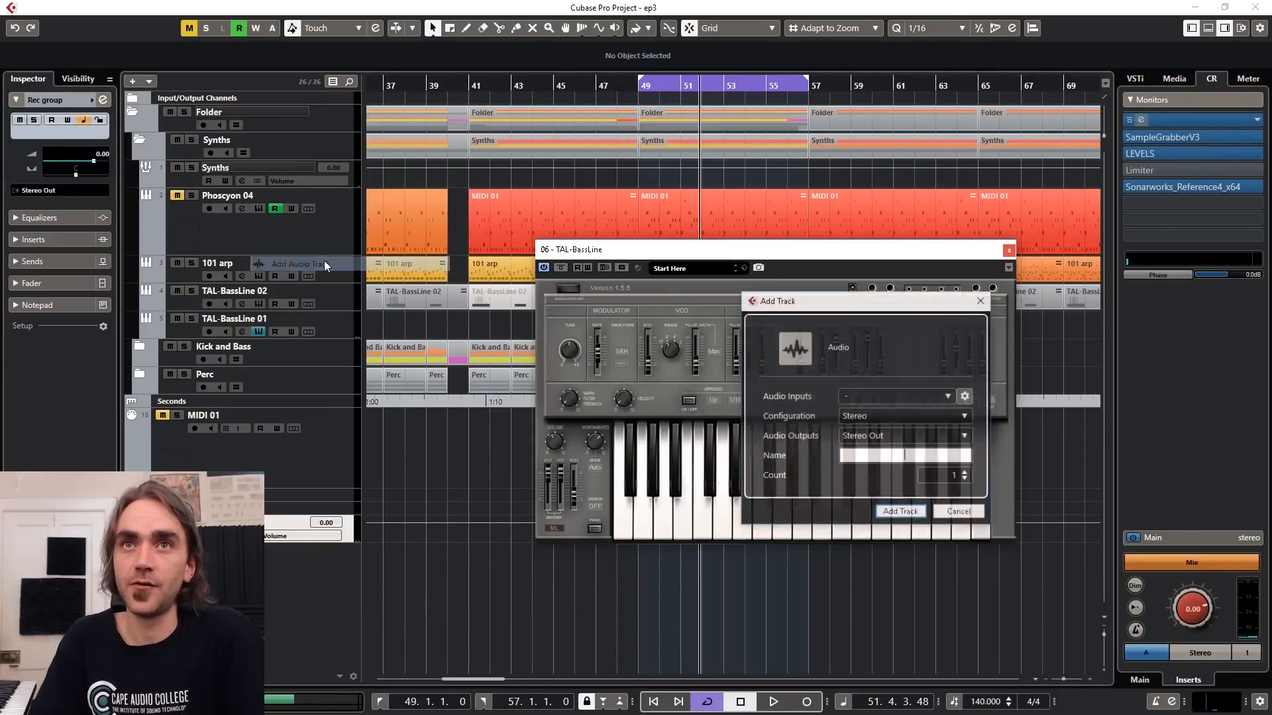
click(45, 215)
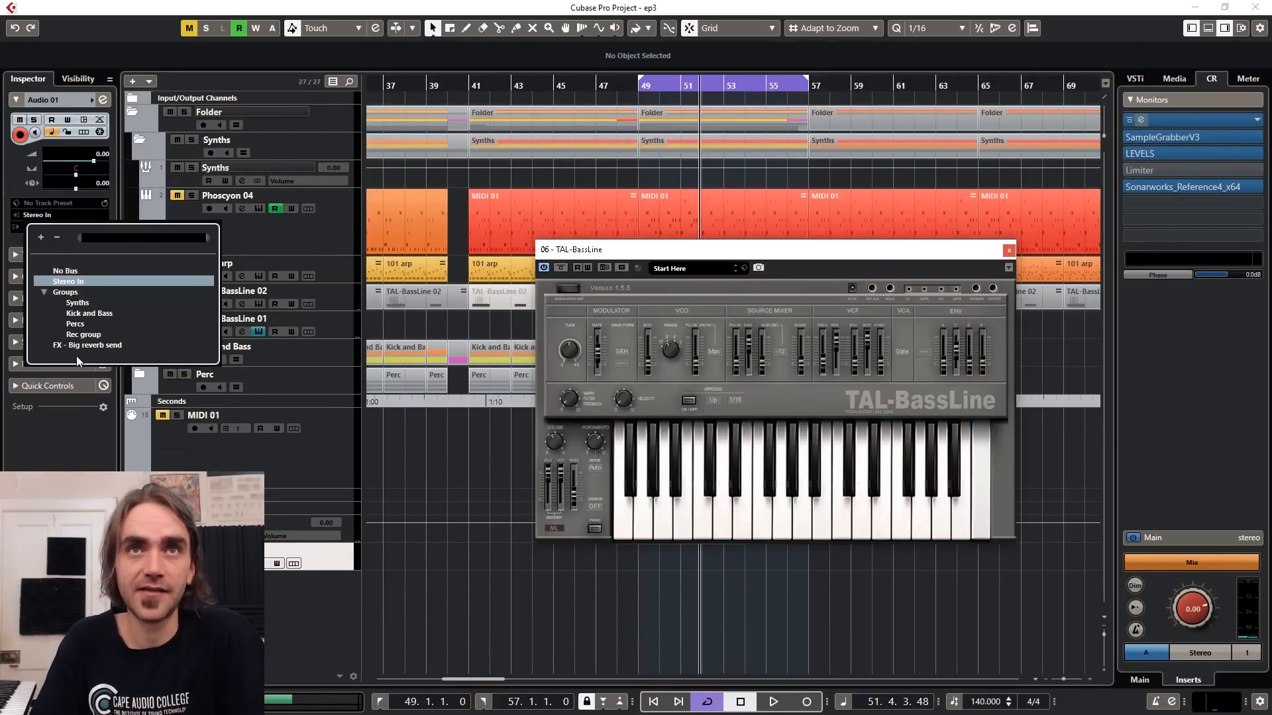
click(86, 335)
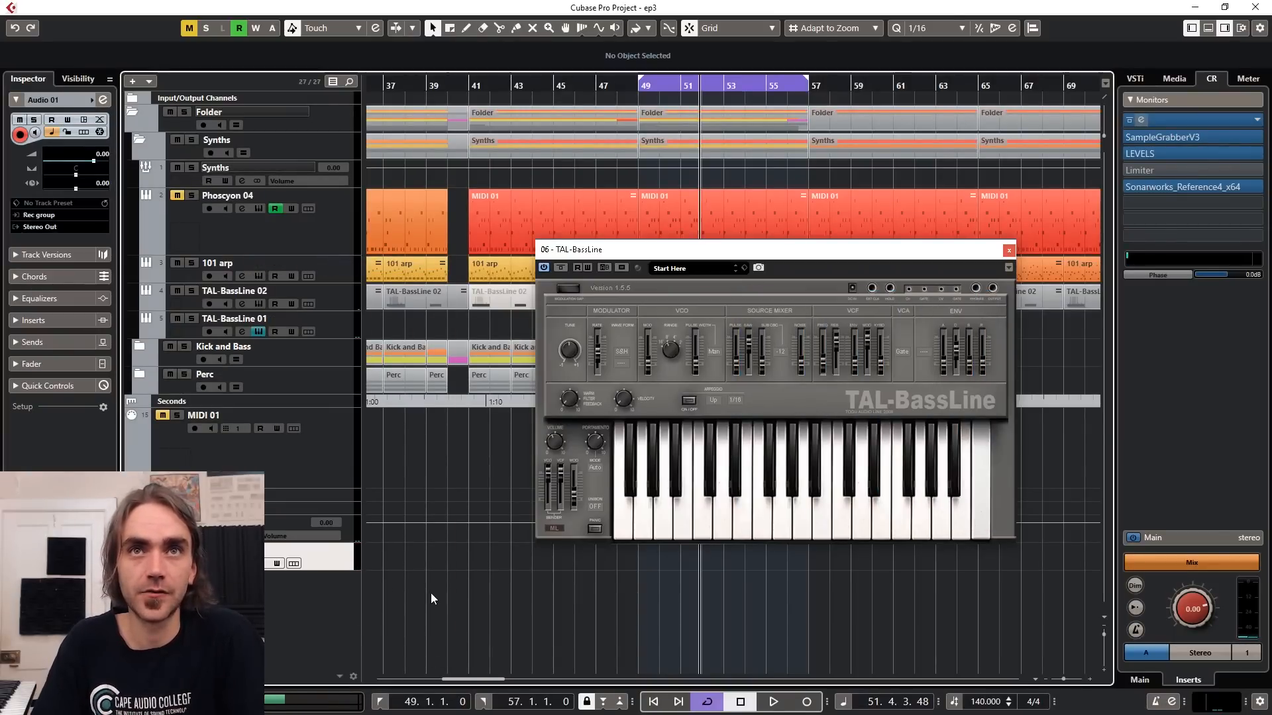
Move the synth window clear of the arrangement and start recording the bassline performance onto the Audio 01 track.
drag(752, 250, 1088, 217)
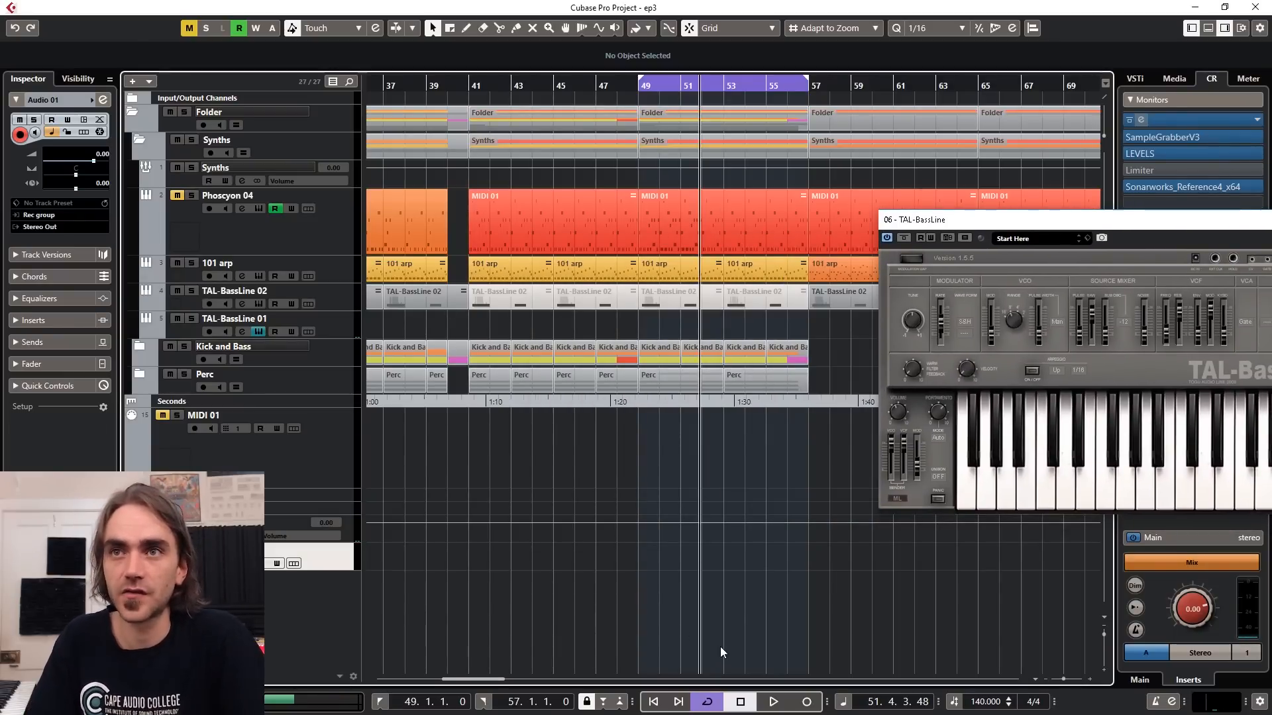
scroll(794, 582, down, 2)
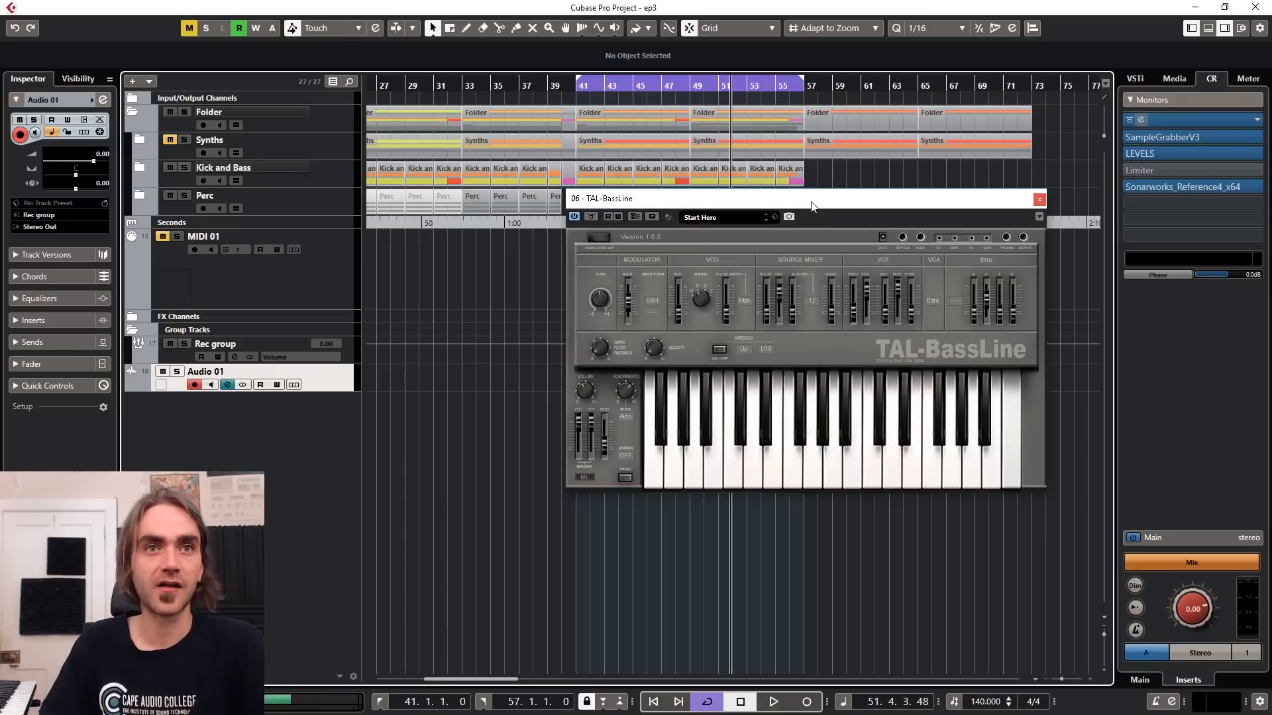
drag(812, 205, 1123, 338)
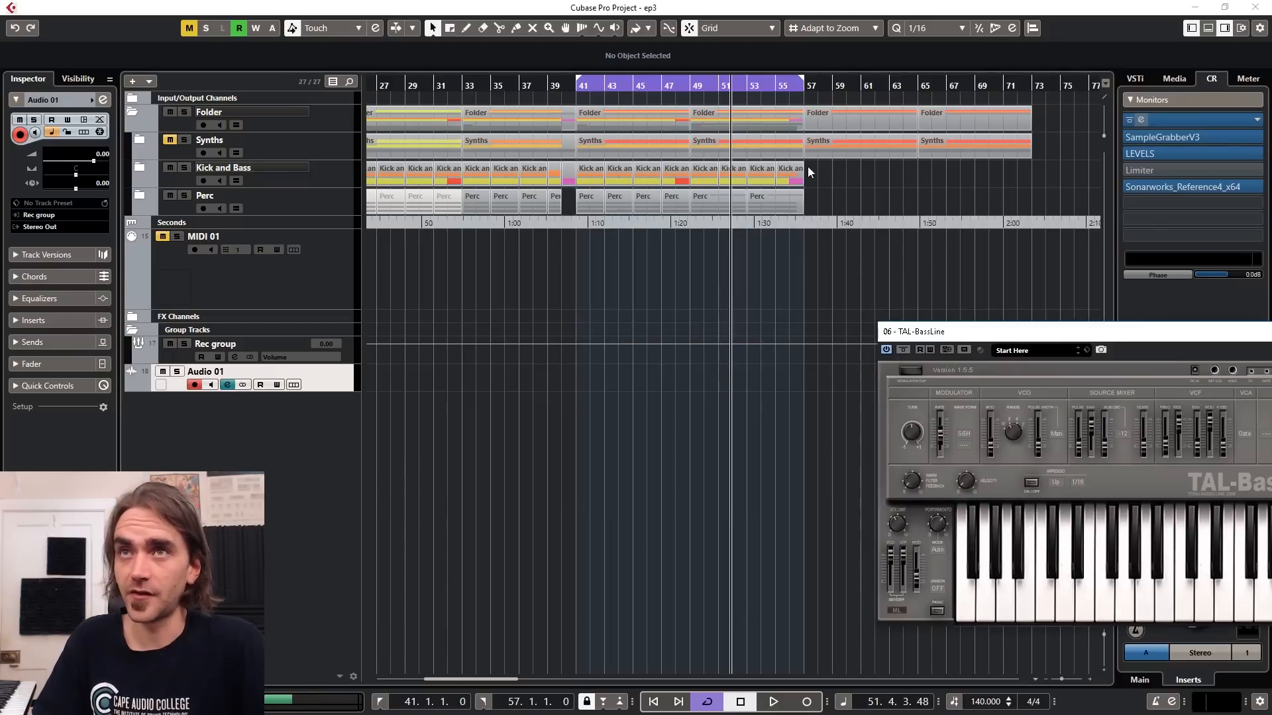
click(809, 702)
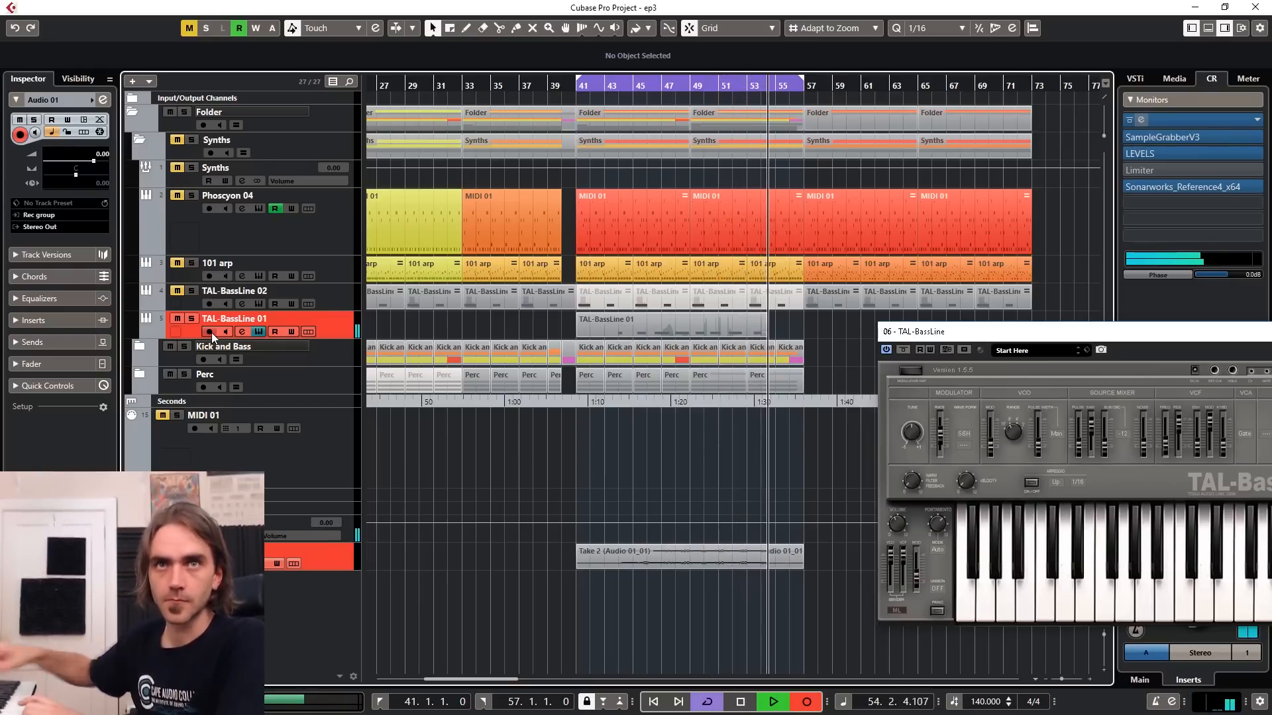
Show the TAL-BassLine 01 quick controls and record a fresh live-tweaked take over the bars 41 to 57 loop.
click(332, 320)
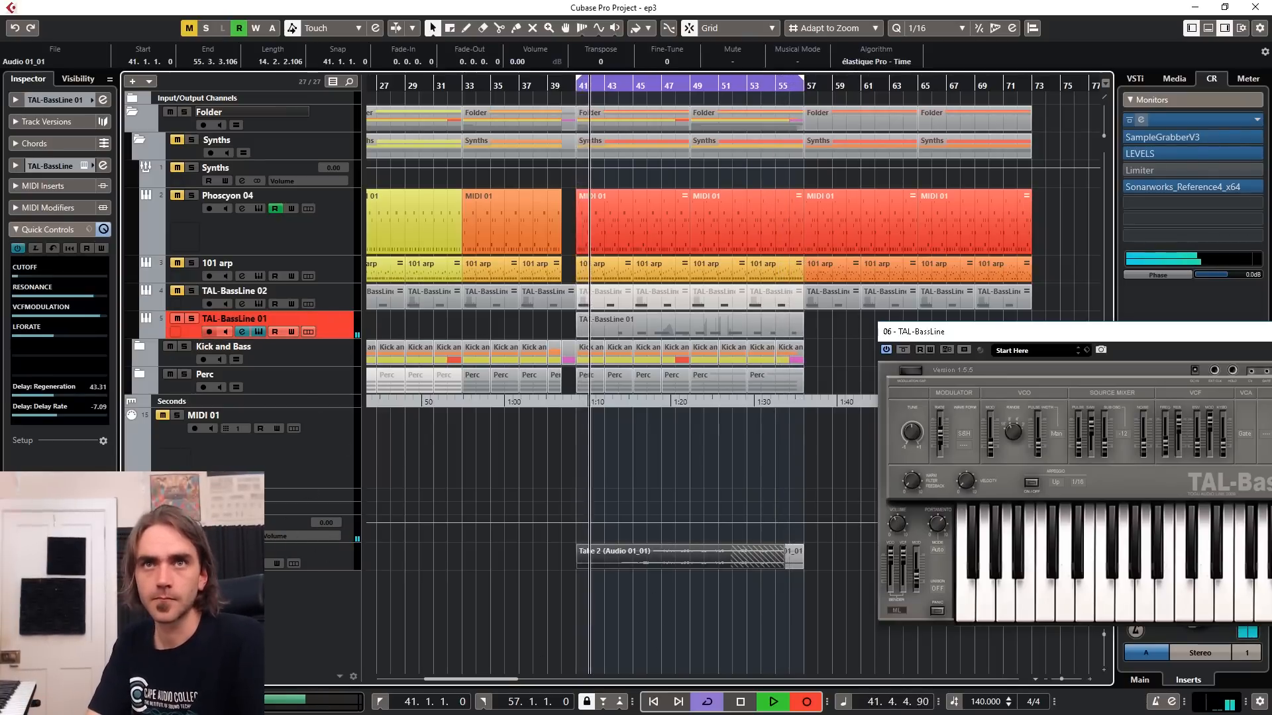
key(space)
key(KP_Multiply)
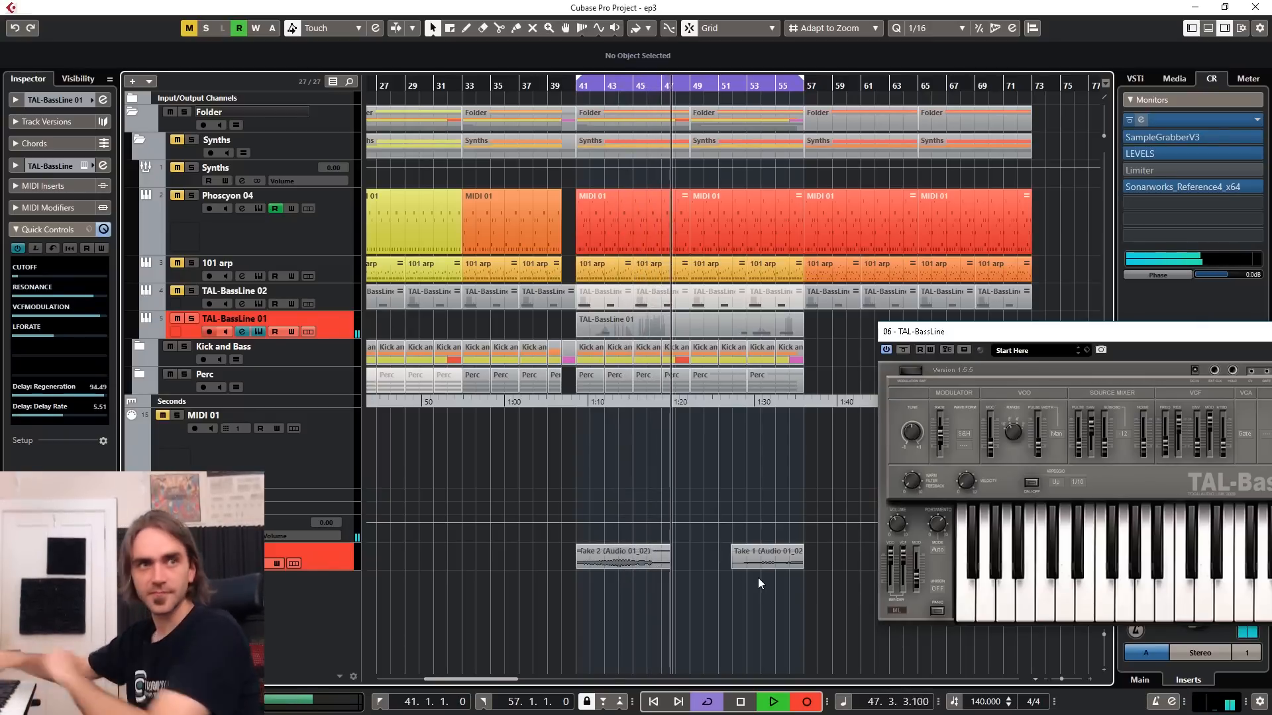
click(809, 702)
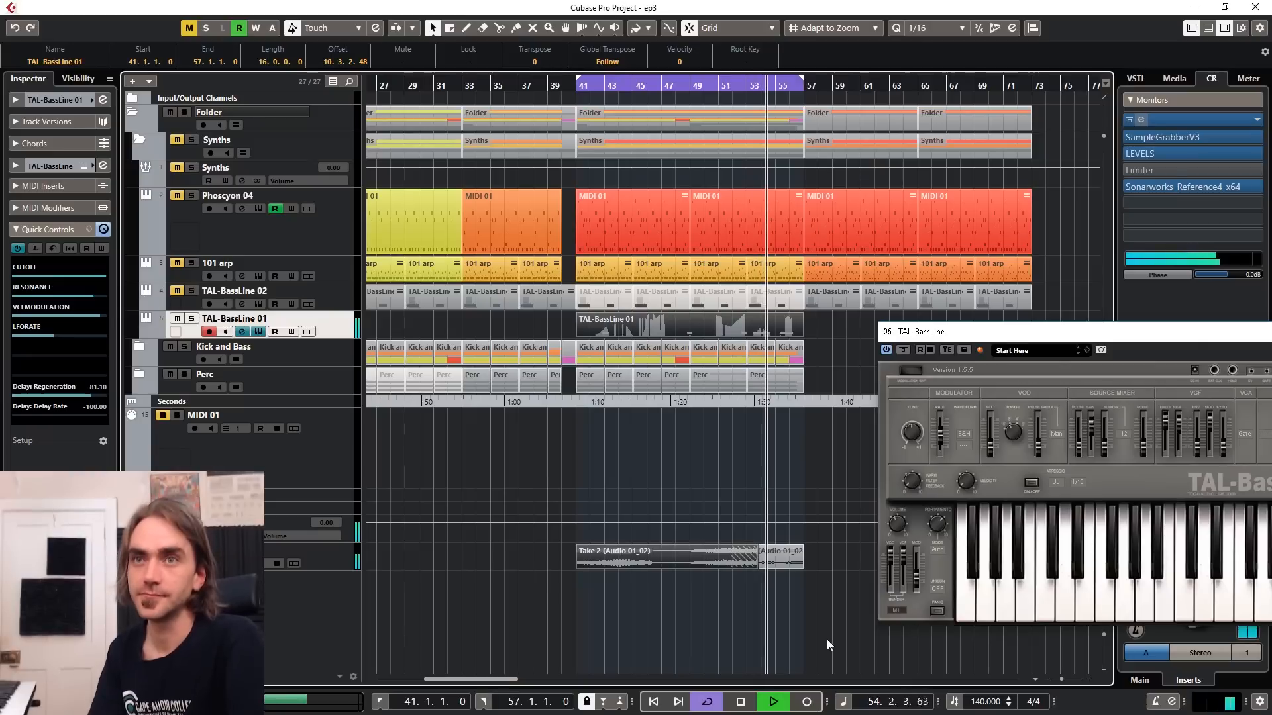
Delete the TAL-BassLine 01 MIDI event and move the recorded audio takes back to start at bar 26.
key(Delete)
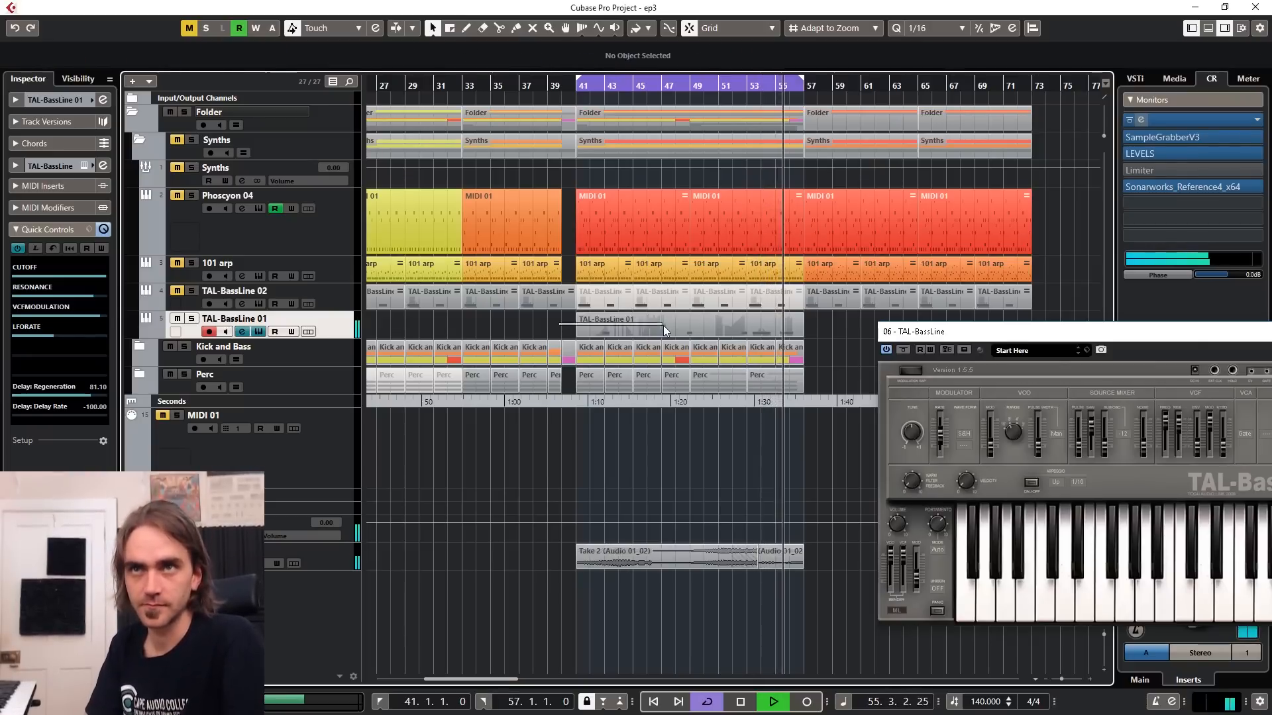
drag(617, 617, 853, 571)
drag(814, 616, 666, 562)
drag(602, 563, 391, 570)
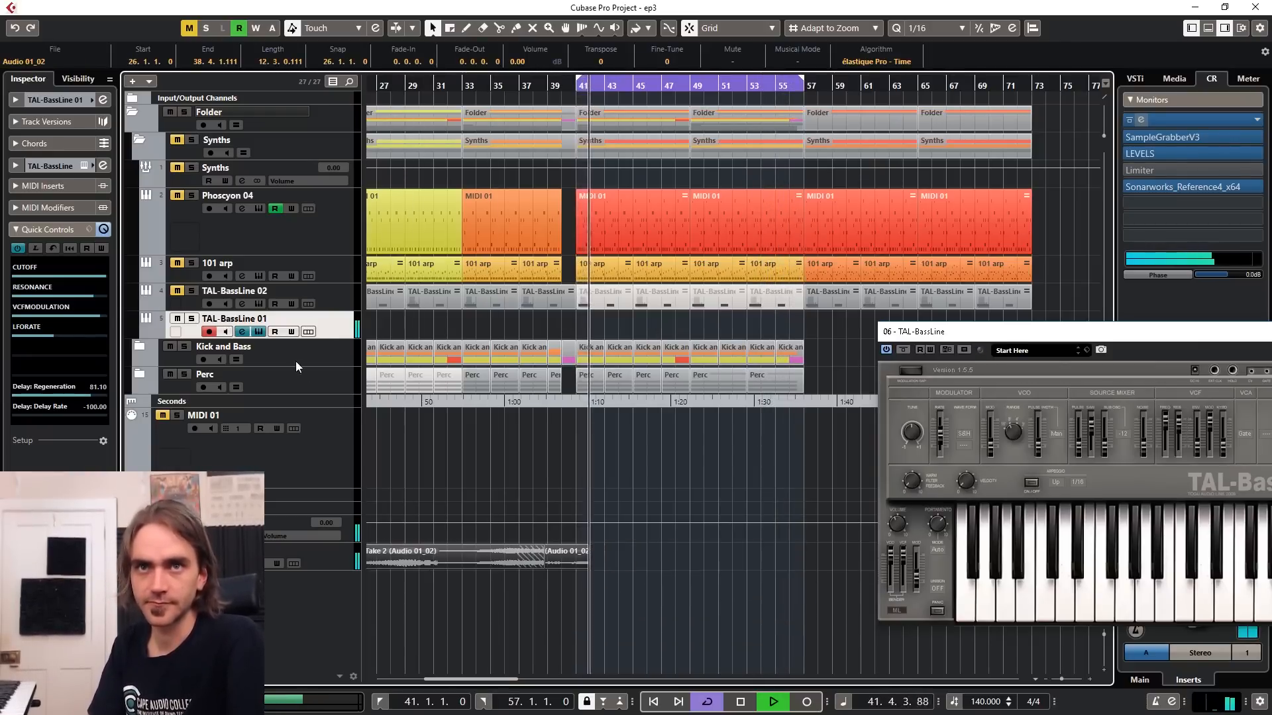
Bring the synth window into view and set the modulator's tempo sync to 1/8.
drag(825, 275, 799, 262)
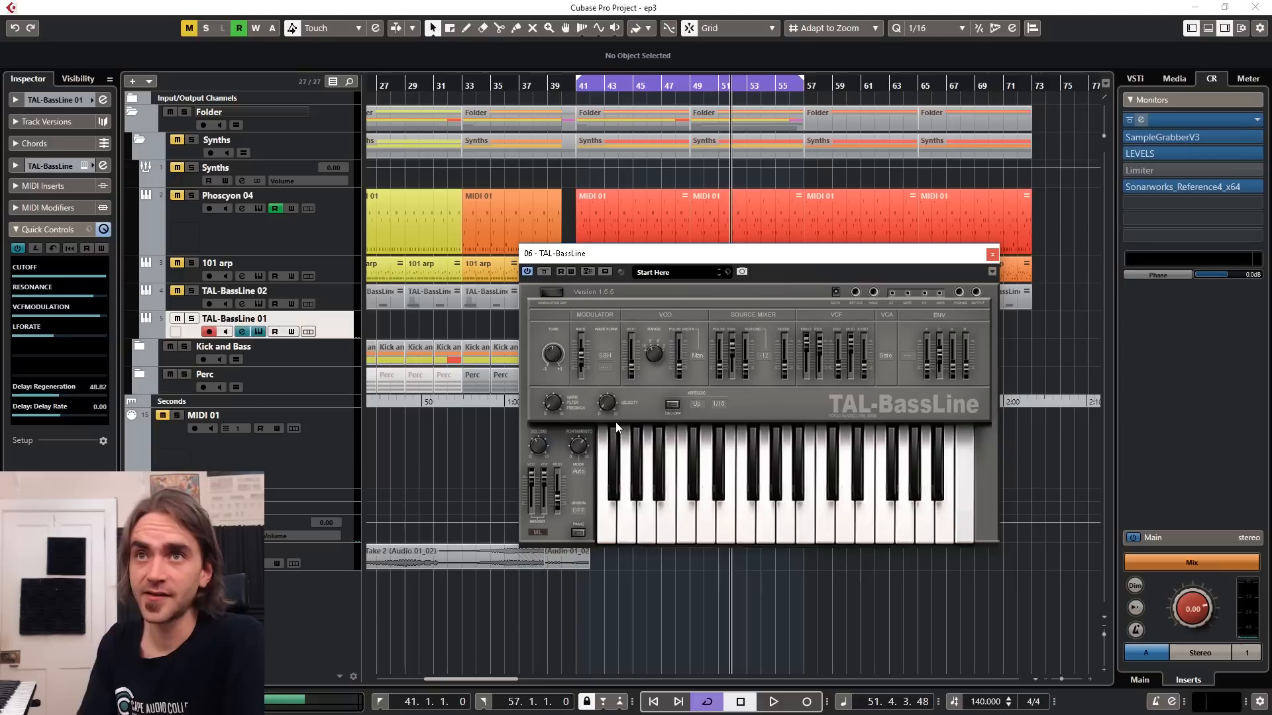
click(605, 367)
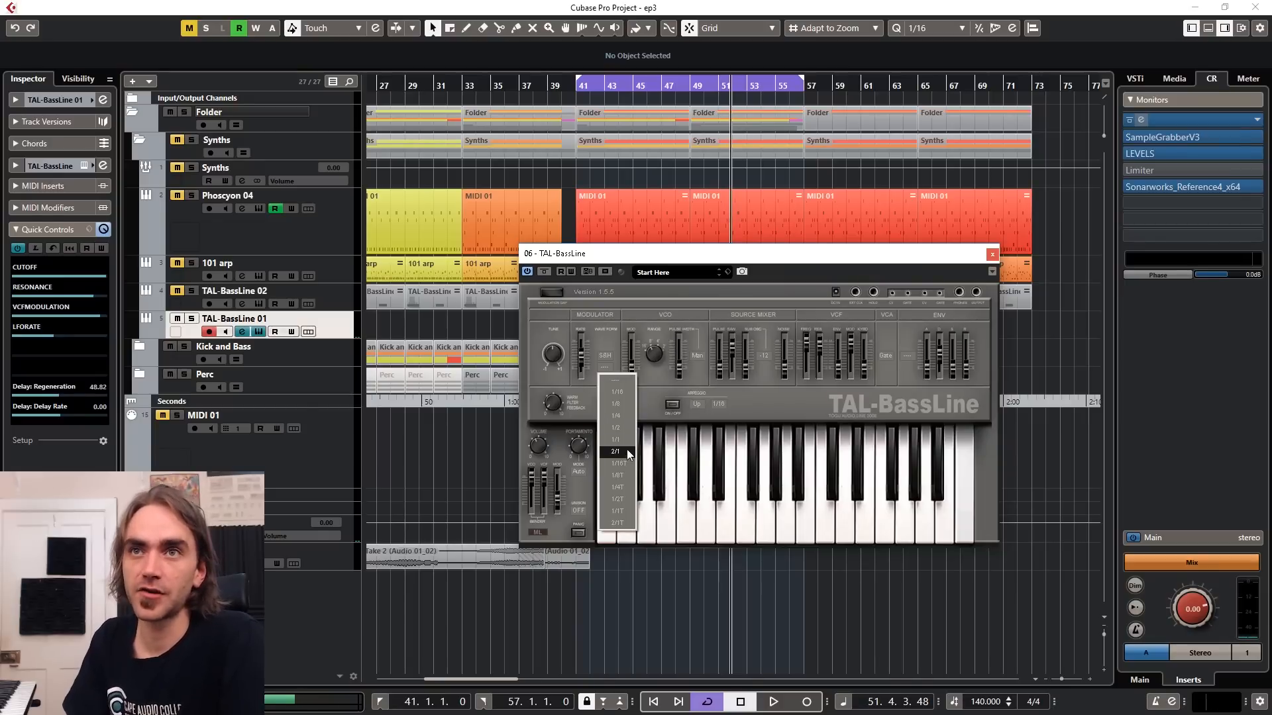
click(623, 406)
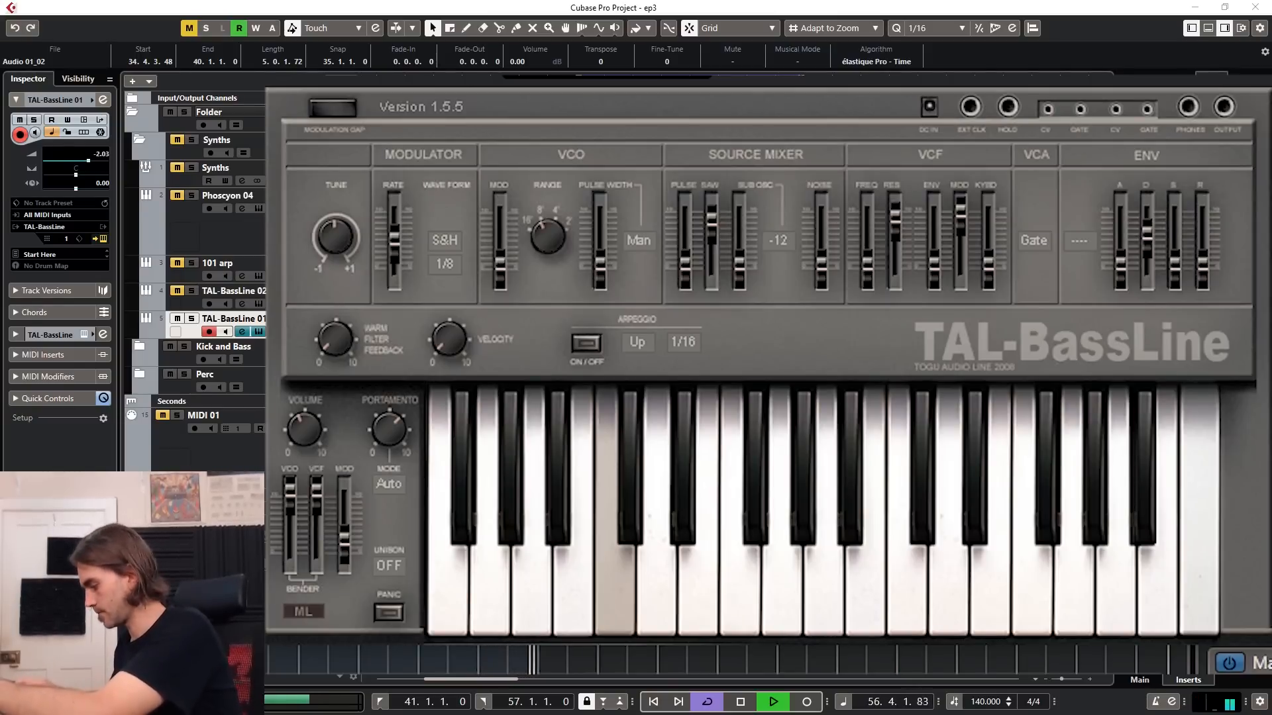
Blend a half-raised pulse with the saw in the synth's source mixer and record another bassline take.
drag(717, 225, 716, 395)
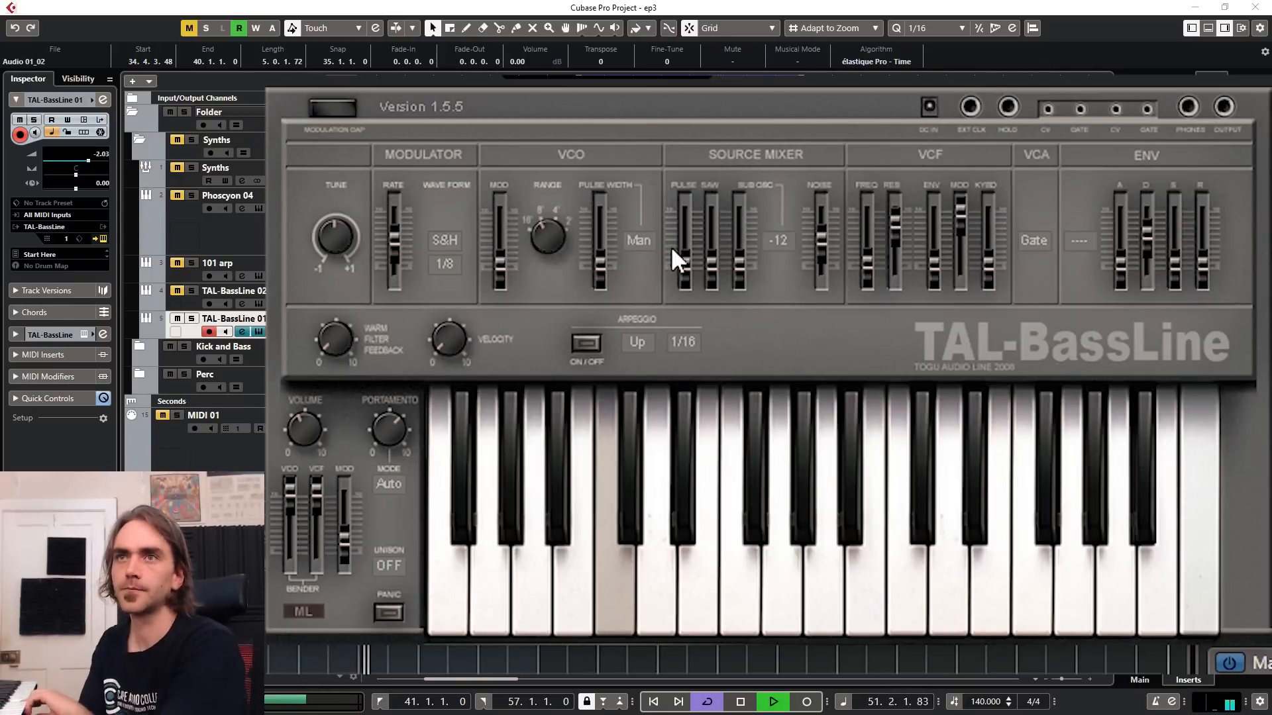
drag(714, 268, 691, 224)
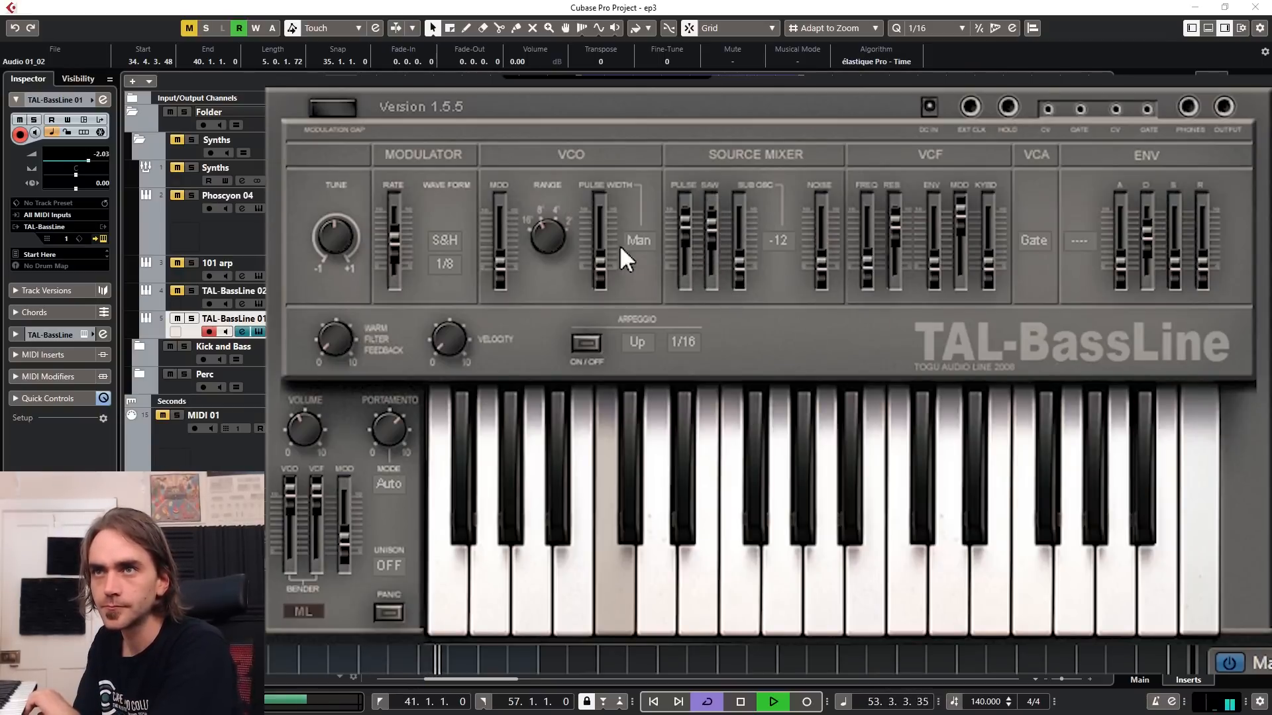
drag(686, 232, 685, 239)
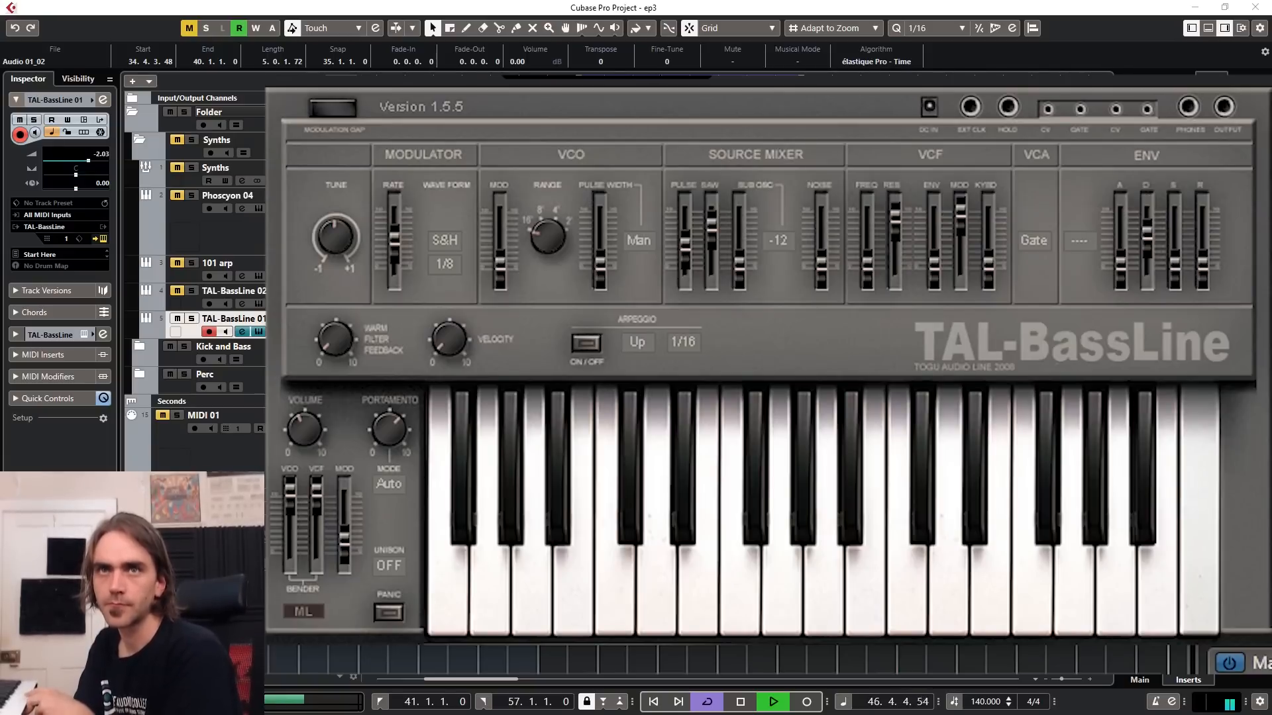
click(806, 702)
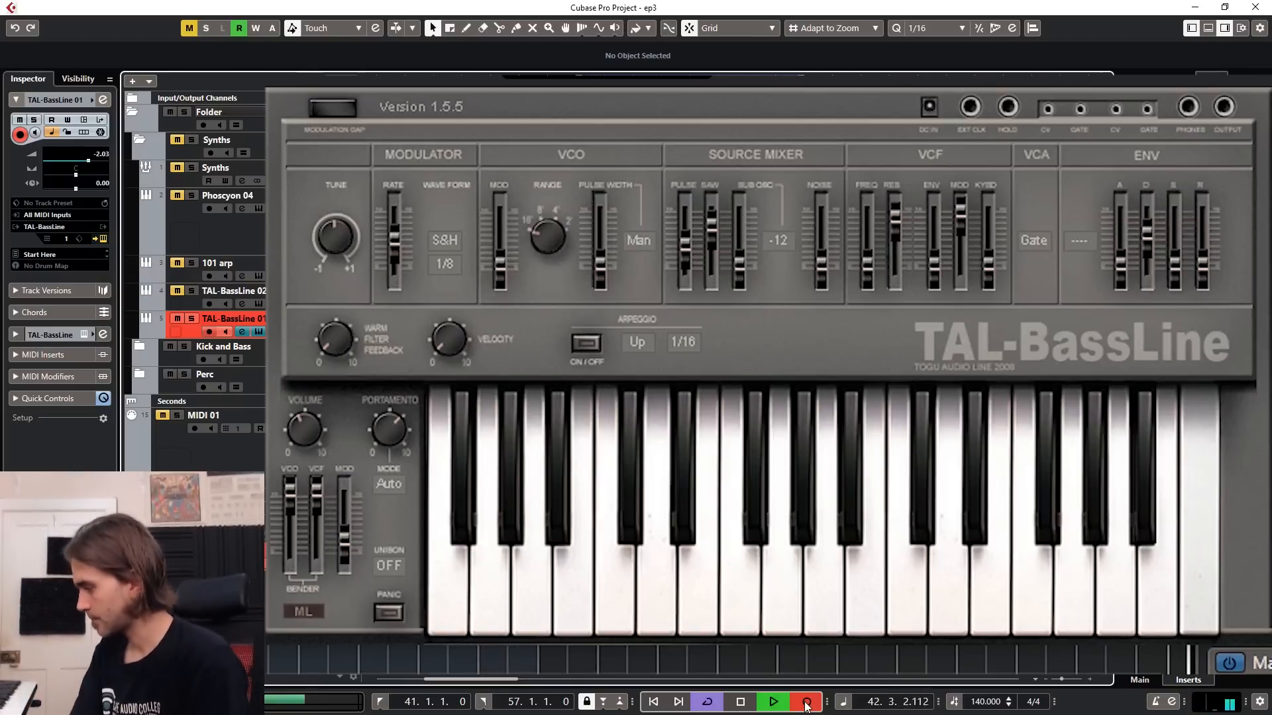
click(807, 703)
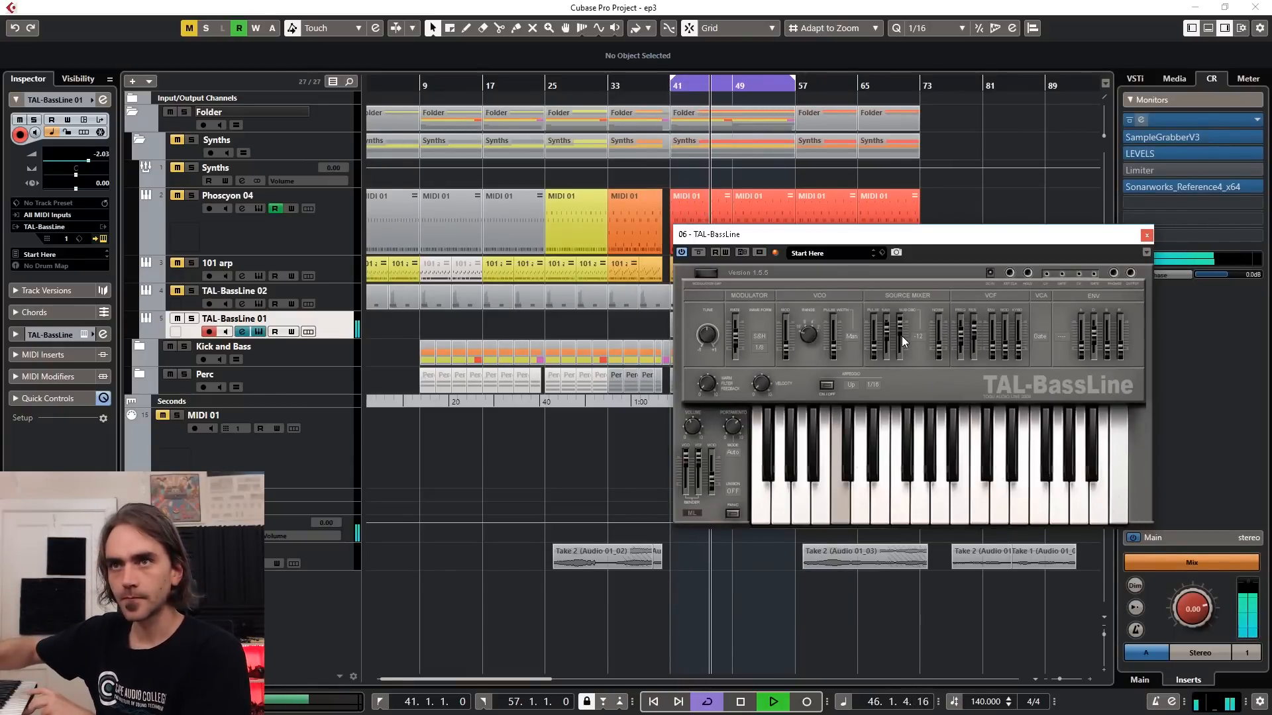
Reposition the synth window, set the modulator waveform to sin and switch off its tempo sync.
drag(907, 233, 1006, 298)
drag(868, 304, 640, 213)
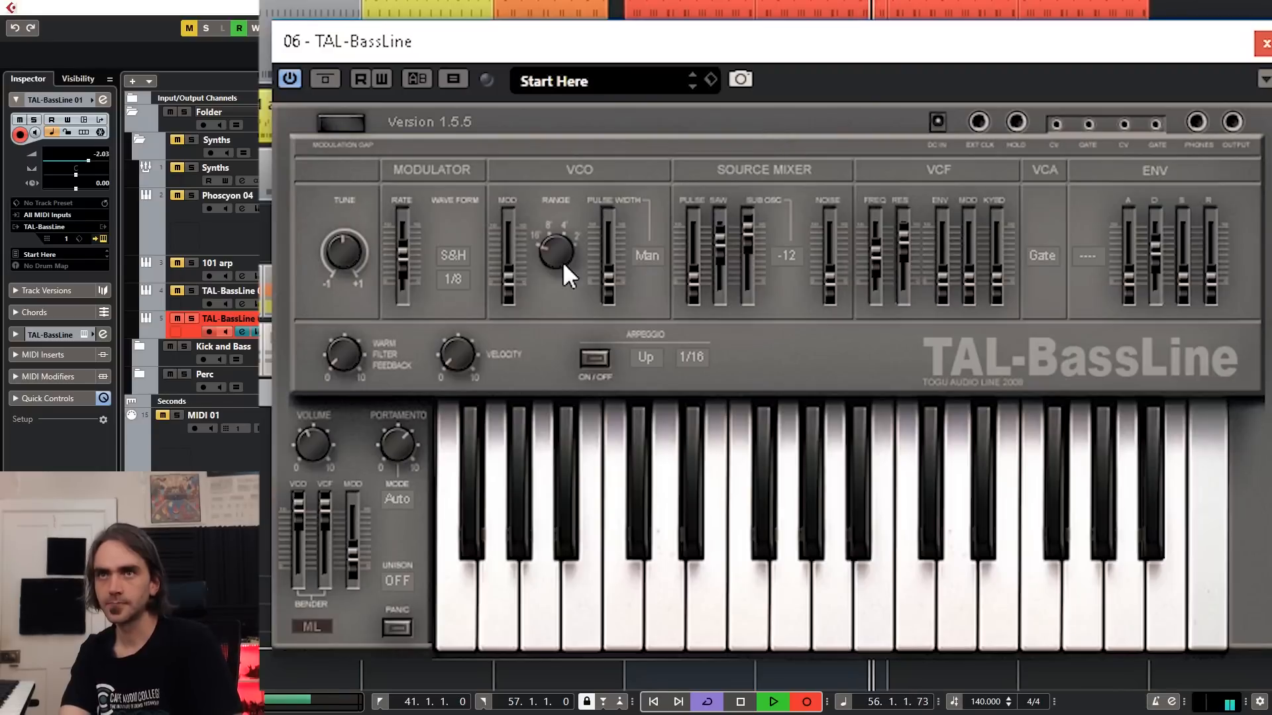
click(461, 252)
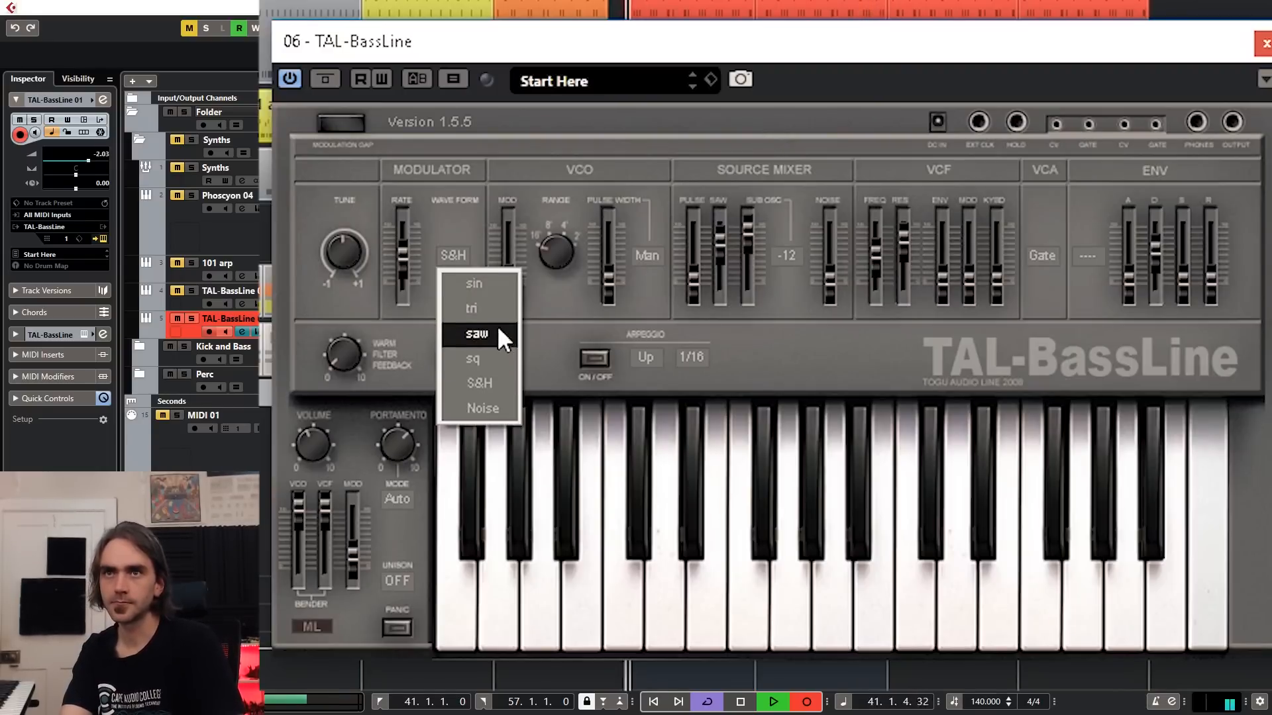
click(490, 278)
click(460, 279)
click(491, 303)
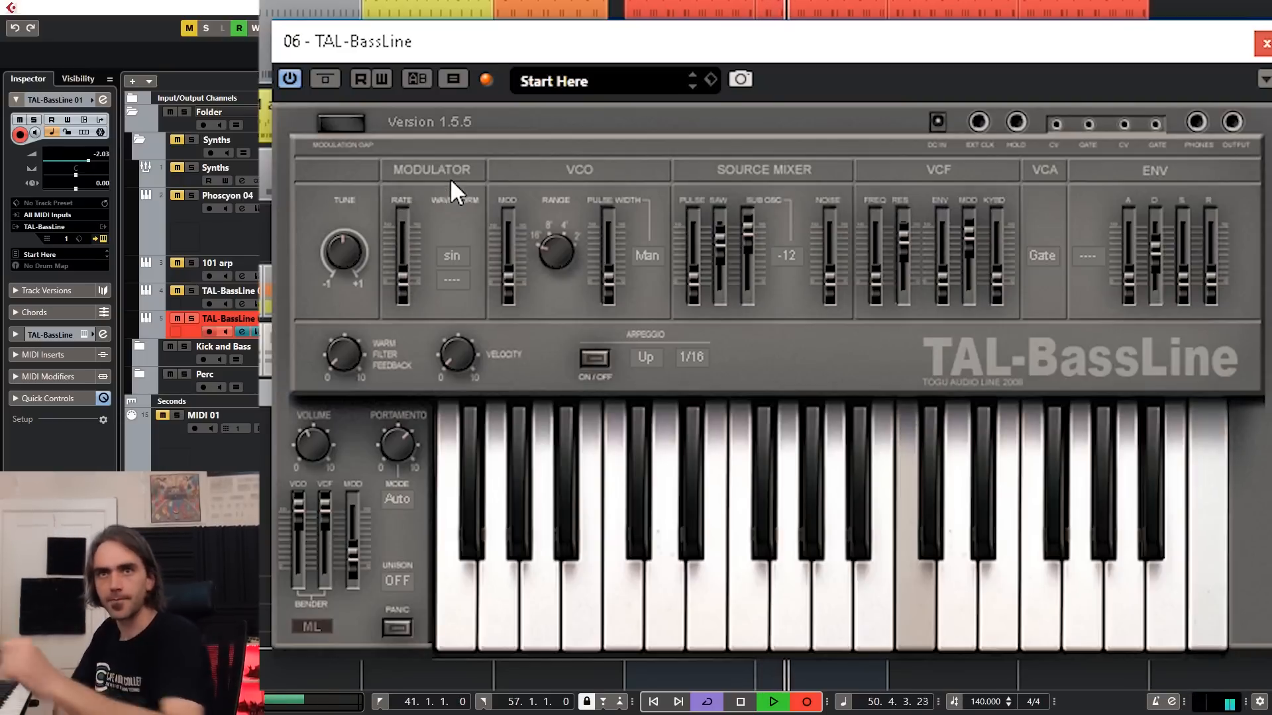
Restart recording to capture a take with the sine modulation, and stop the transport when it is done.
click(806, 701)
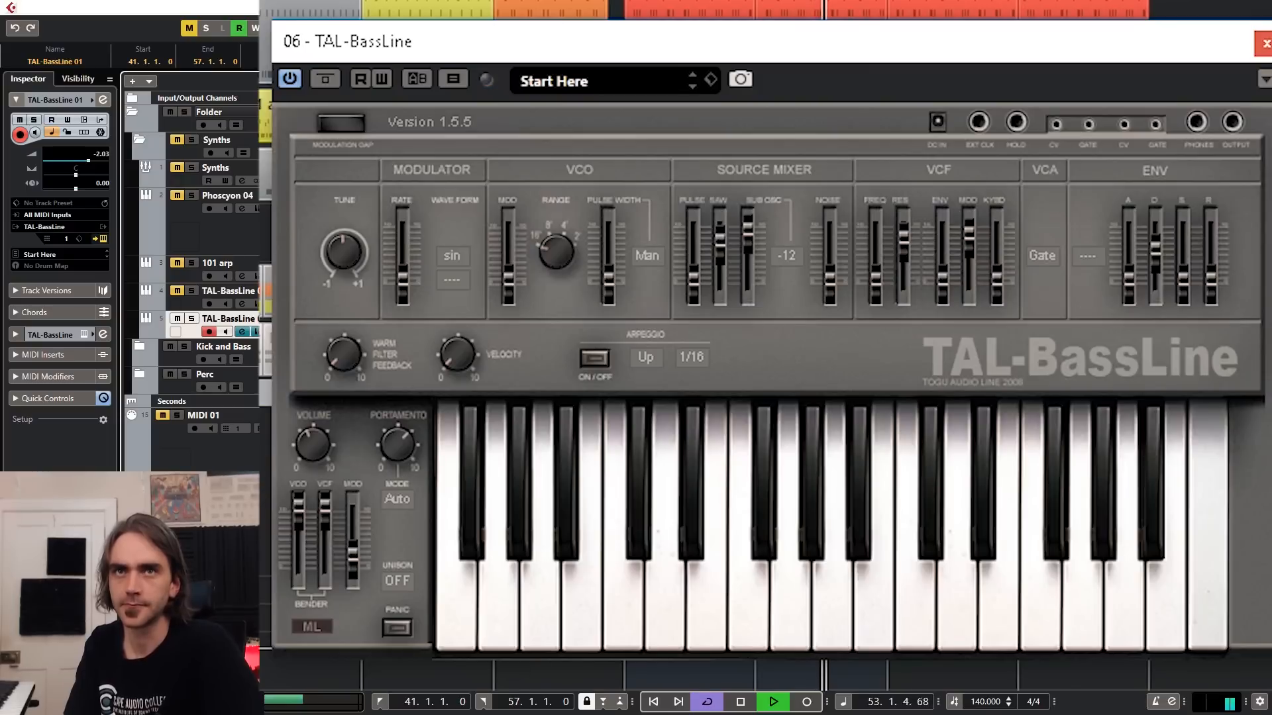
click(804, 703)
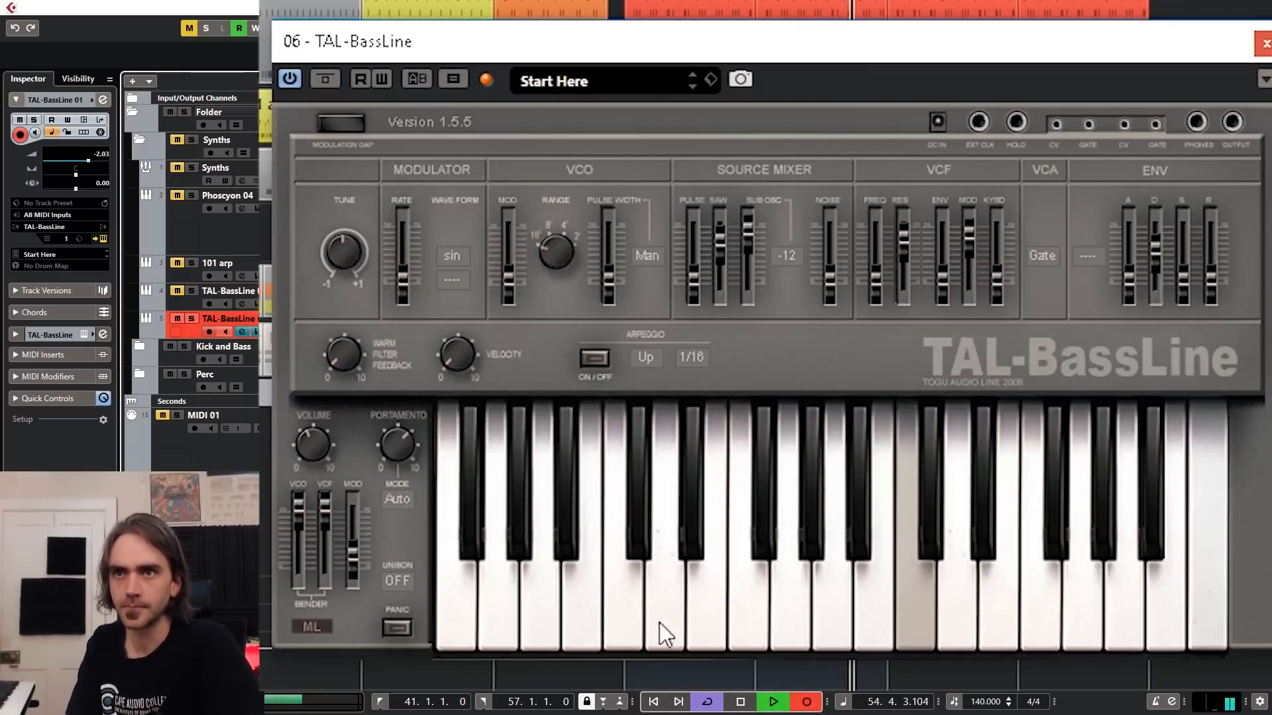
key(space)
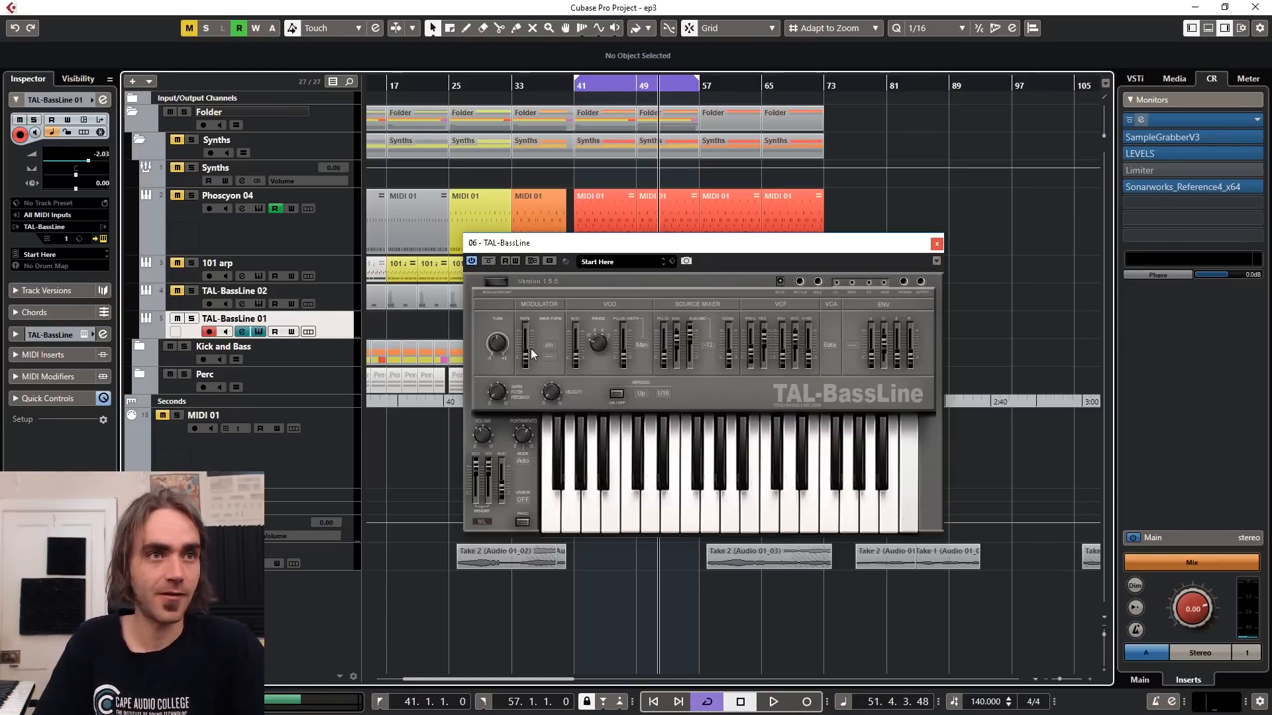
Clear the synth window from the arrangement and place Take 6 (Audio 01_08) on a new audio track at bar 41.
drag(699, 245, 891, 101)
click(639, 587)
key(g)
scroll(553, 602, right, 2)
scroll(624, 578, left, 3)
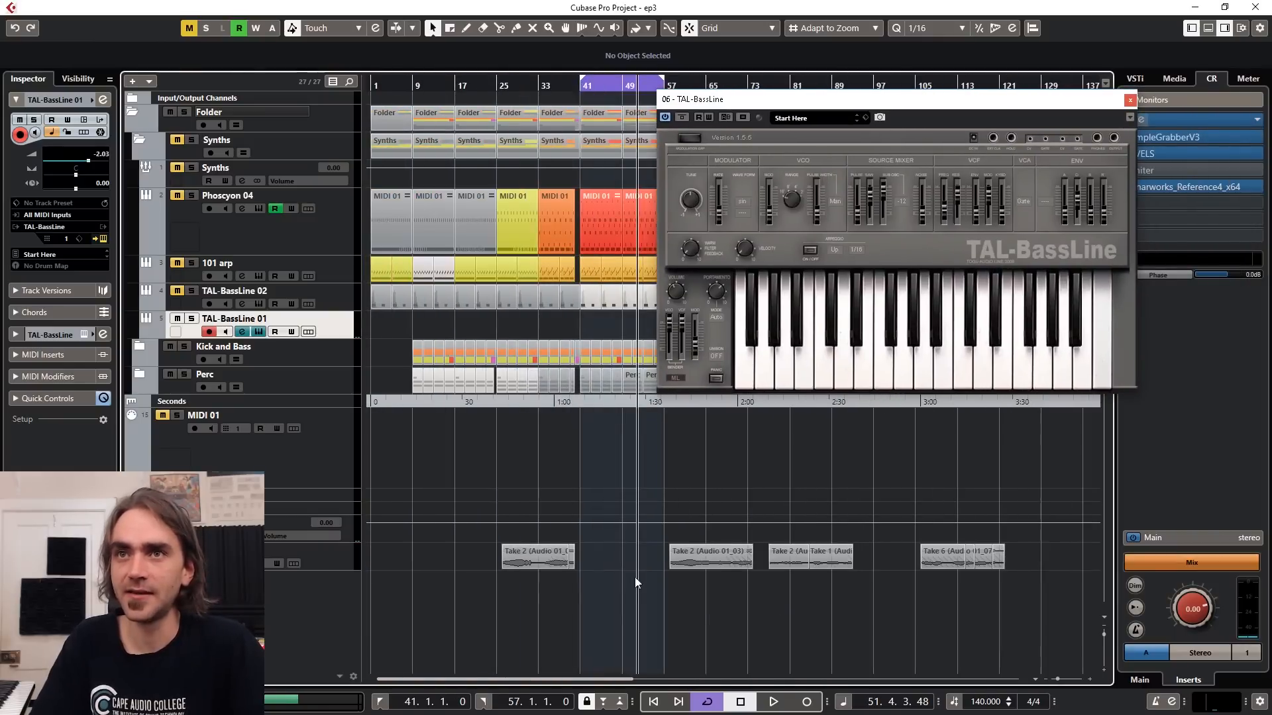
scroll(625, 621, right, 4)
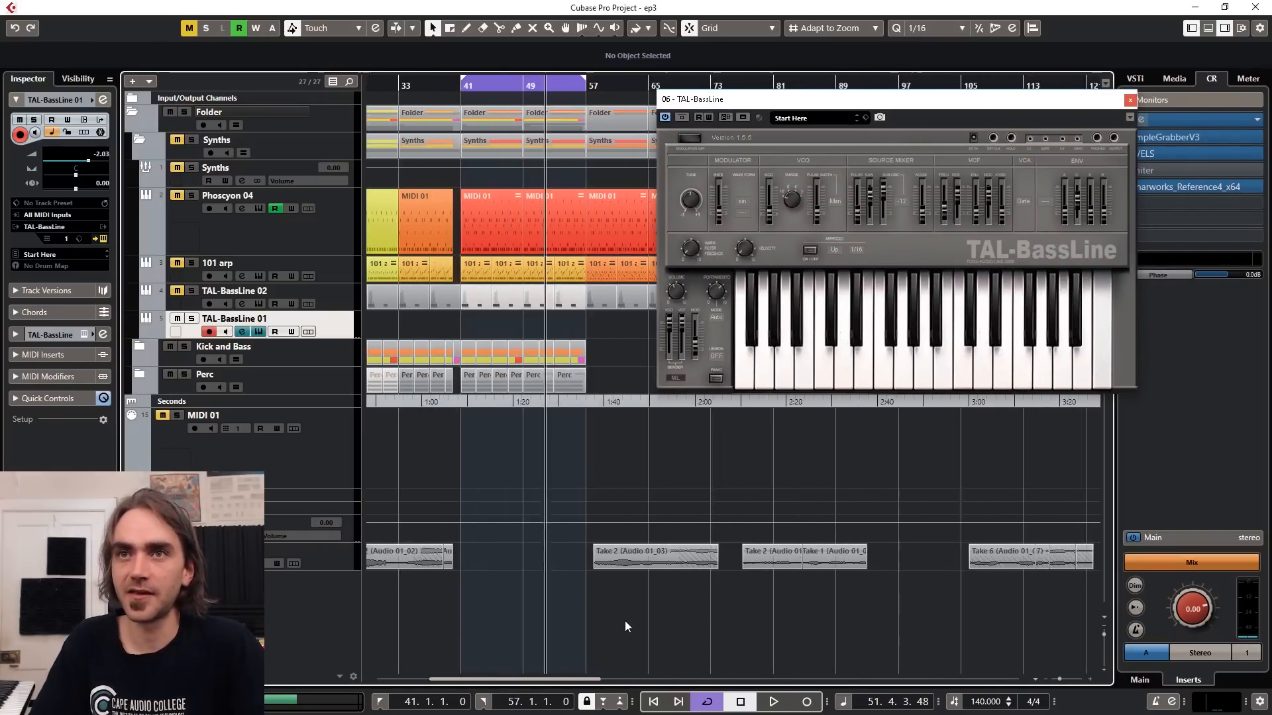
scroll(625, 622, left, 5)
drag(773, 101, 0, 139)
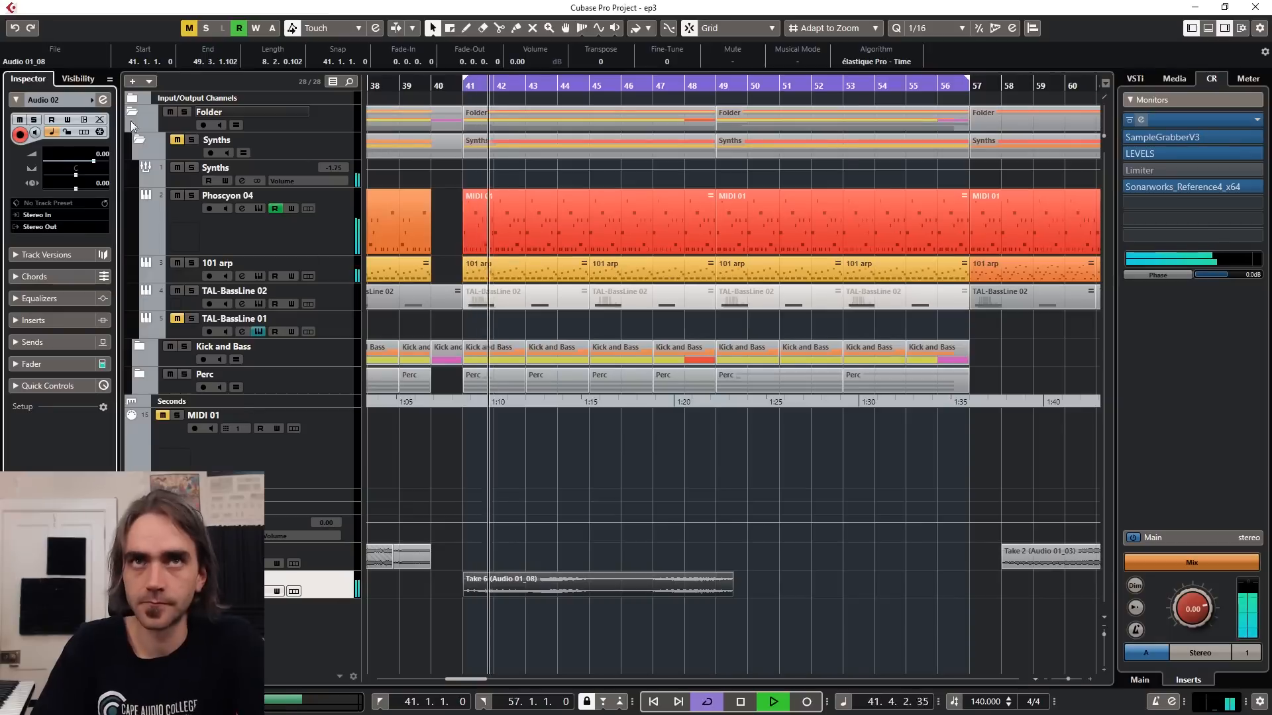
Enable the low equalizer band on the Audio 02 channel and trim Take 6 to end at bar 47.
click(103, 99)
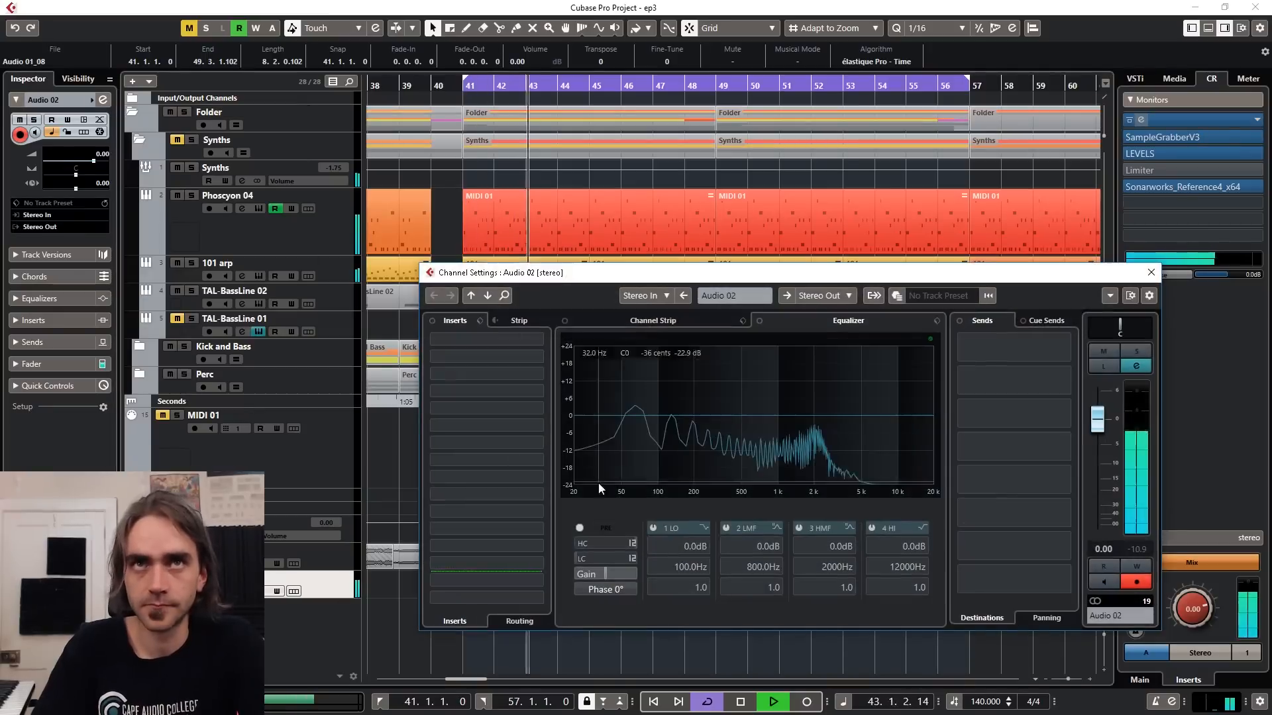
click(658, 529)
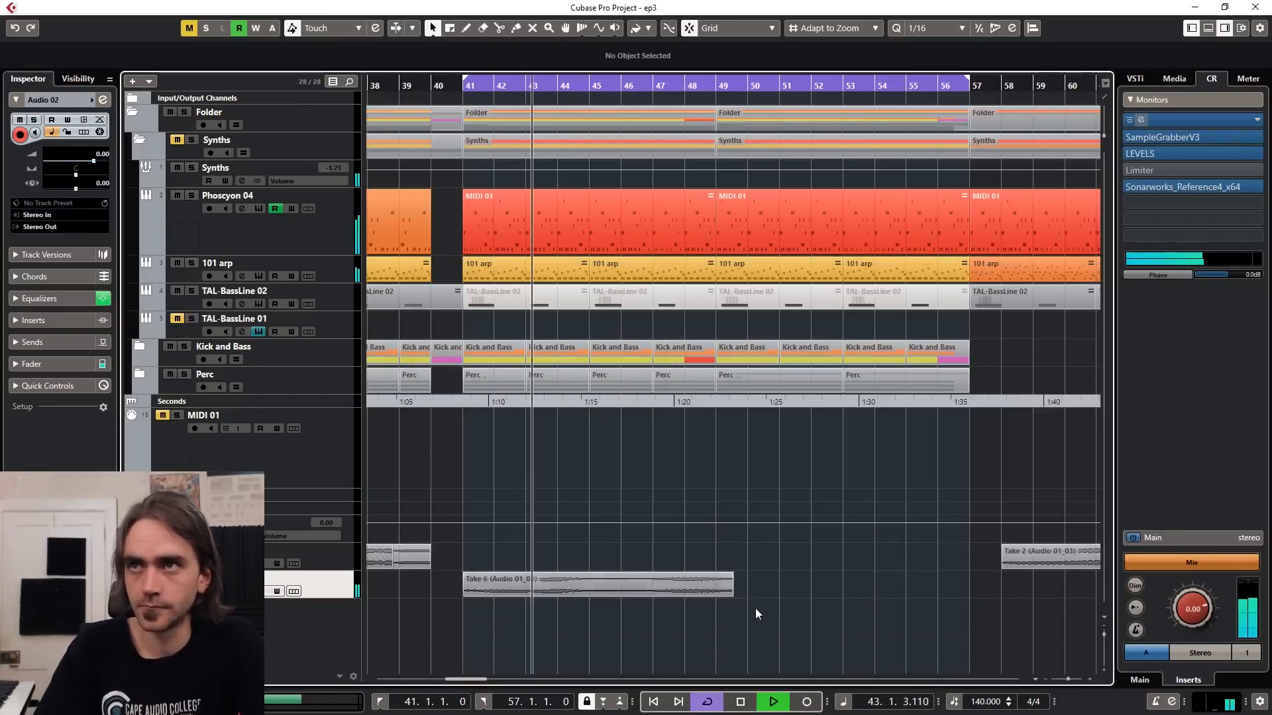
drag(732, 591, 596, 573)
Try Take 5 (Audio 01_07) on the Audio 02 track from bar 49.
scroll(761, 610, down, 2)
click(759, 610)
scroll(821, 600, right, 3)
scroll(881, 590, down, 3)
drag(789, 560, 557, 586)
scroll(545, 589, up, 2)
drag(539, 589, 564, 590)
scroll(564, 591, up, 2)
click(633, 89)
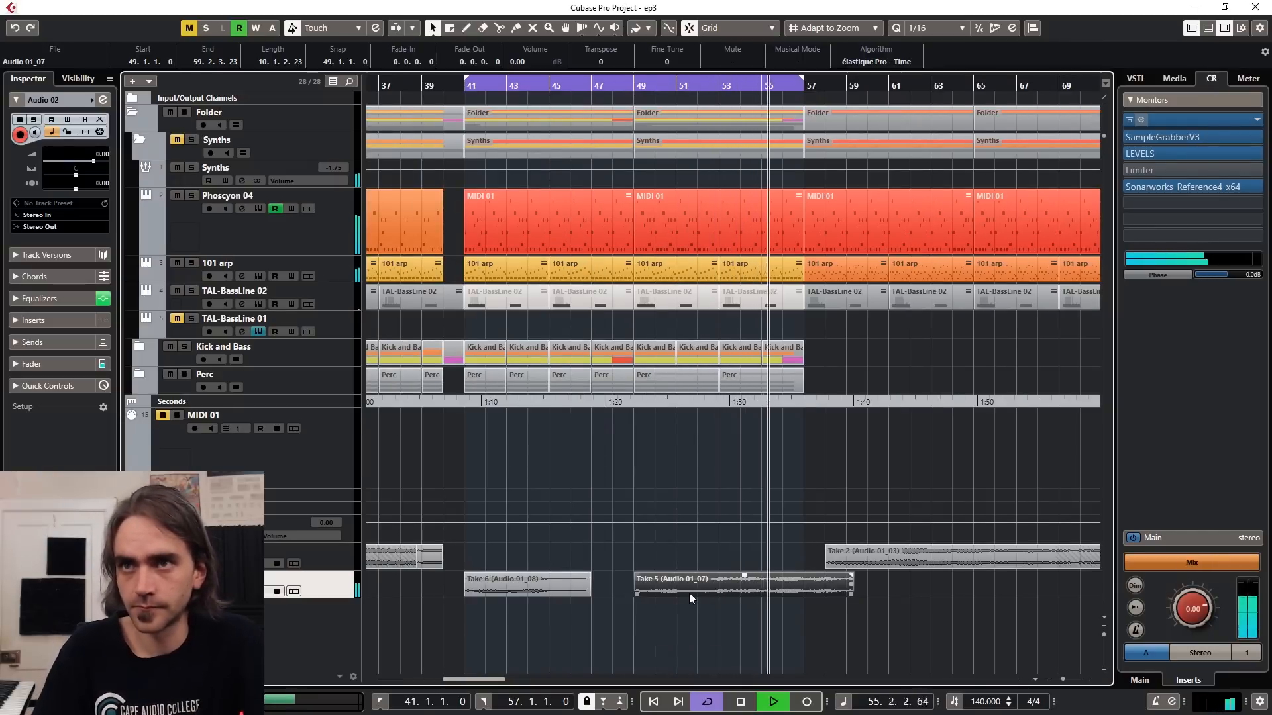
Try Take 2 (Audio 01_03) on the Audio 02 track after Take 6 and trim its end.
scroll(689, 593, down, 2)
drag(796, 558, 725, 597)
key(l)
scroll(686, 600, up, 2)
click(689, 89)
drag(820, 590, 737, 591)
scroll(754, 642, down, 2)
Place Take 2 (Audio 01_02) at bar 49, trim it to end at bar 55 and put it on a new audio track.
drag(508, 556, 782, 594)
scroll(715, 583, up, 2)
click(698, 86)
drag(842, 589, 755, 589)
scroll(760, 610, up, 2)
scroll(818, 596, down, 2)
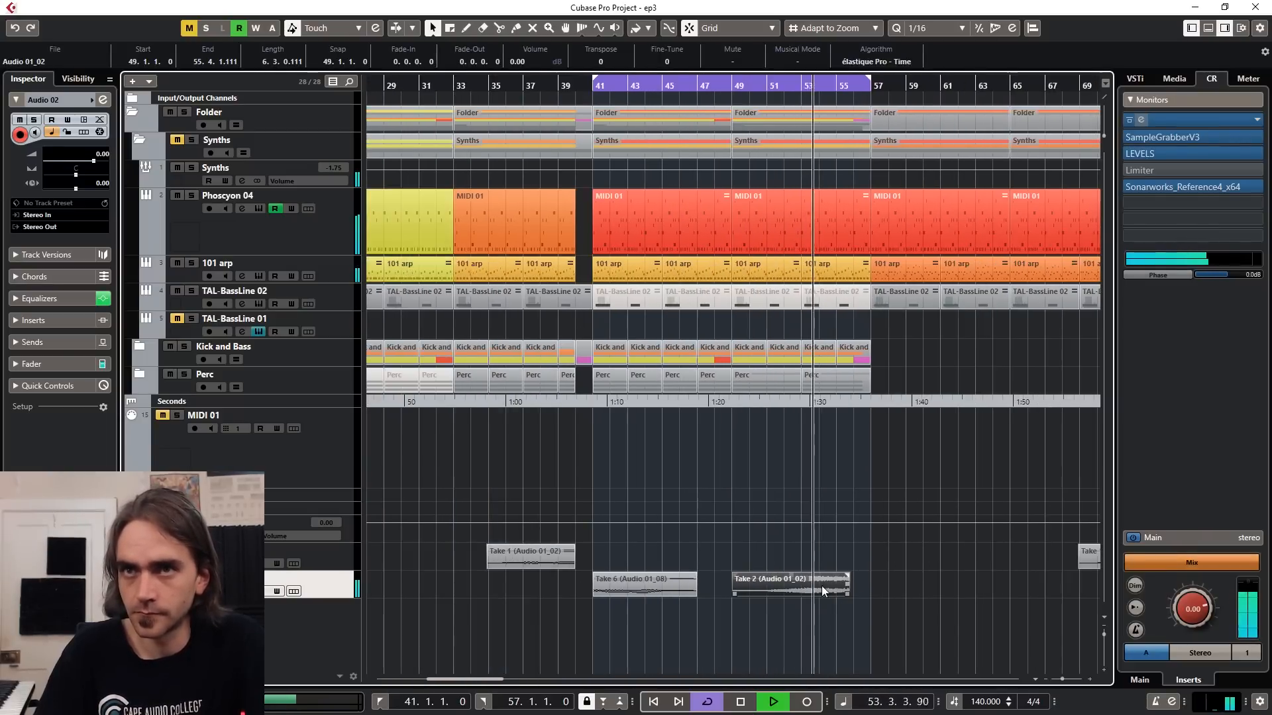
drag(847, 595, 764, 609)
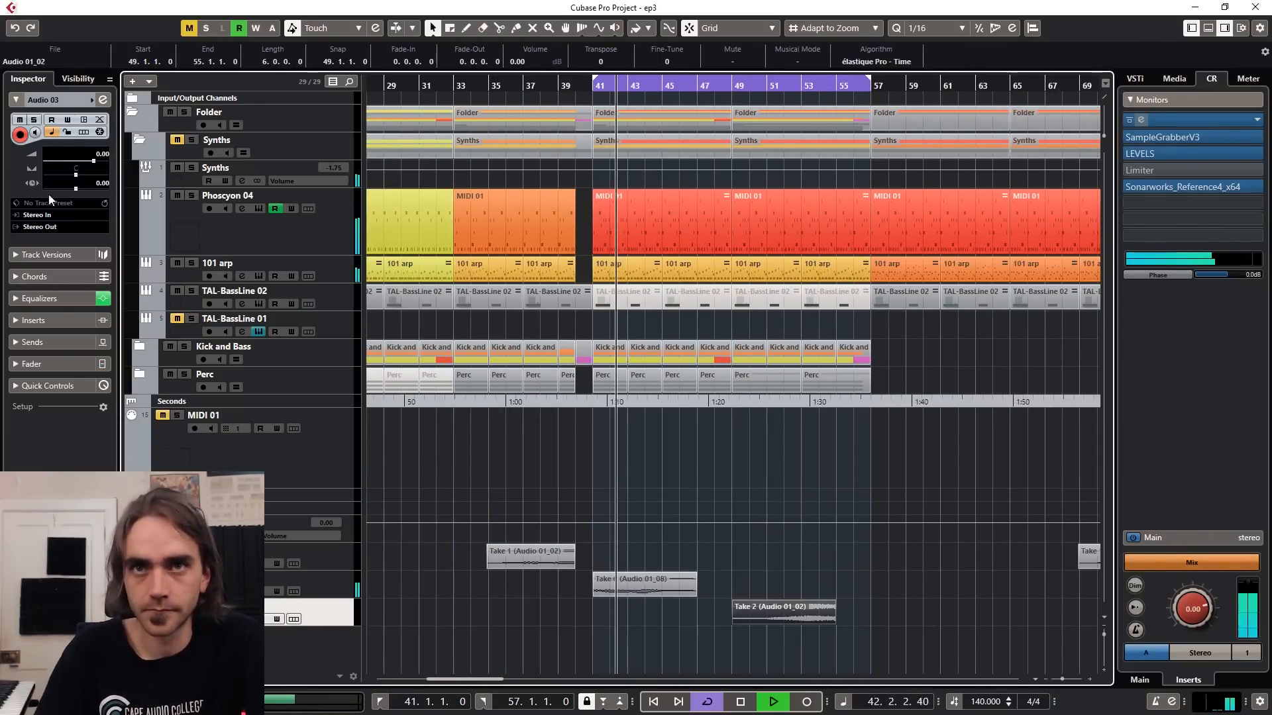
Adjust the equalizer in the Audio 03 channel settings and close them.
click(103, 99)
click(704, 446)
click(1150, 273)
Place Take 1 (Audio 01_02) across bars 47 to 49 and Take 1 (Audio 01_03) across bars 50 to 54 on Audio 02.
drag(498, 560, 698, 596)
scroll(698, 596, down, 3)
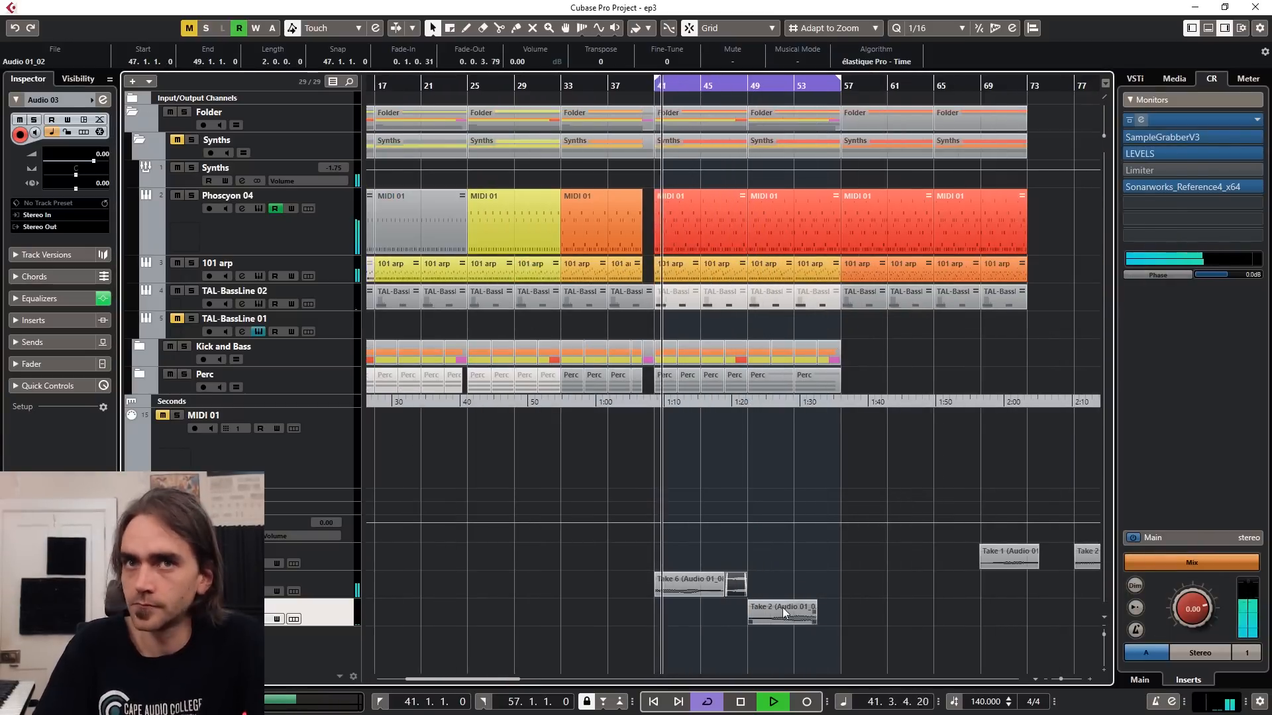
drag(951, 556, 720, 580)
scroll(722, 577, up, 3)
drag(577, 593, 608, 593)
scroll(633, 590, down, 3)
scroll(628, 611, up, 3)
scroll(626, 613, down, 2)
key(space)
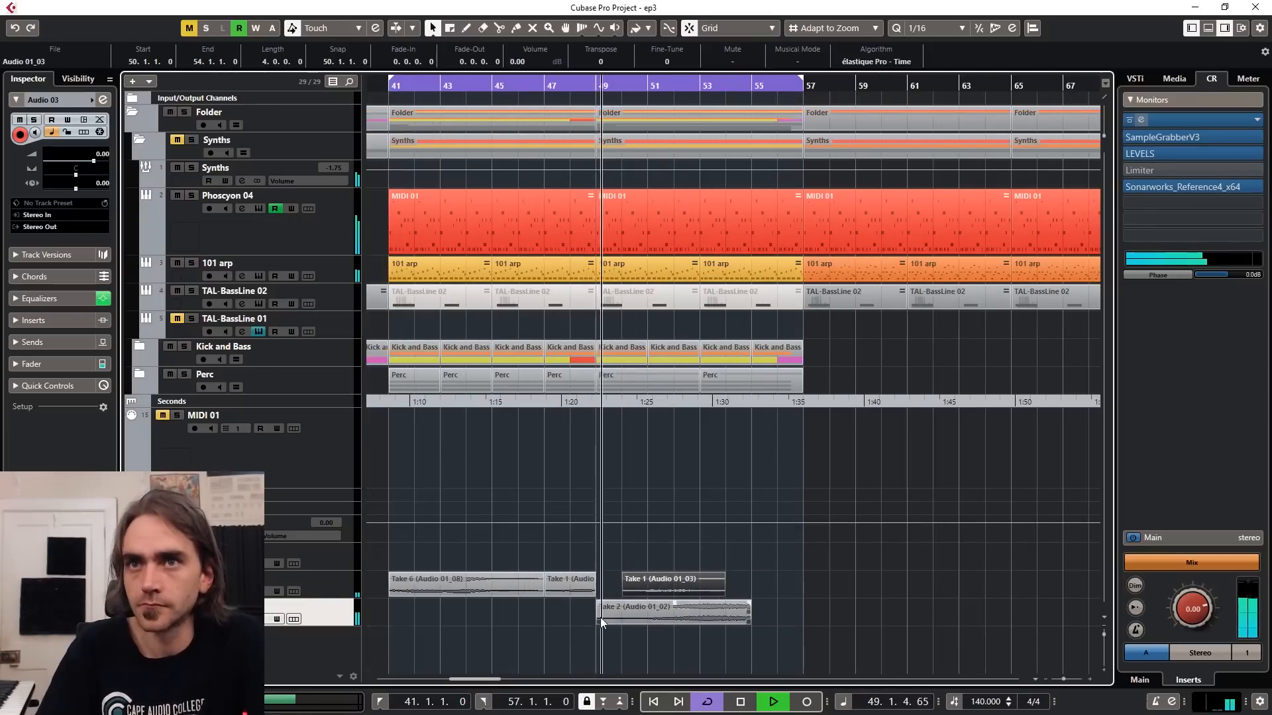
Shift Take 2 (Audio 01_02) to start at bar 51 and place Take 4 (Audio 01_07) on a new audio track at bar 41.
drag(724, 594, 779, 623)
scroll(778, 617, down, 5)
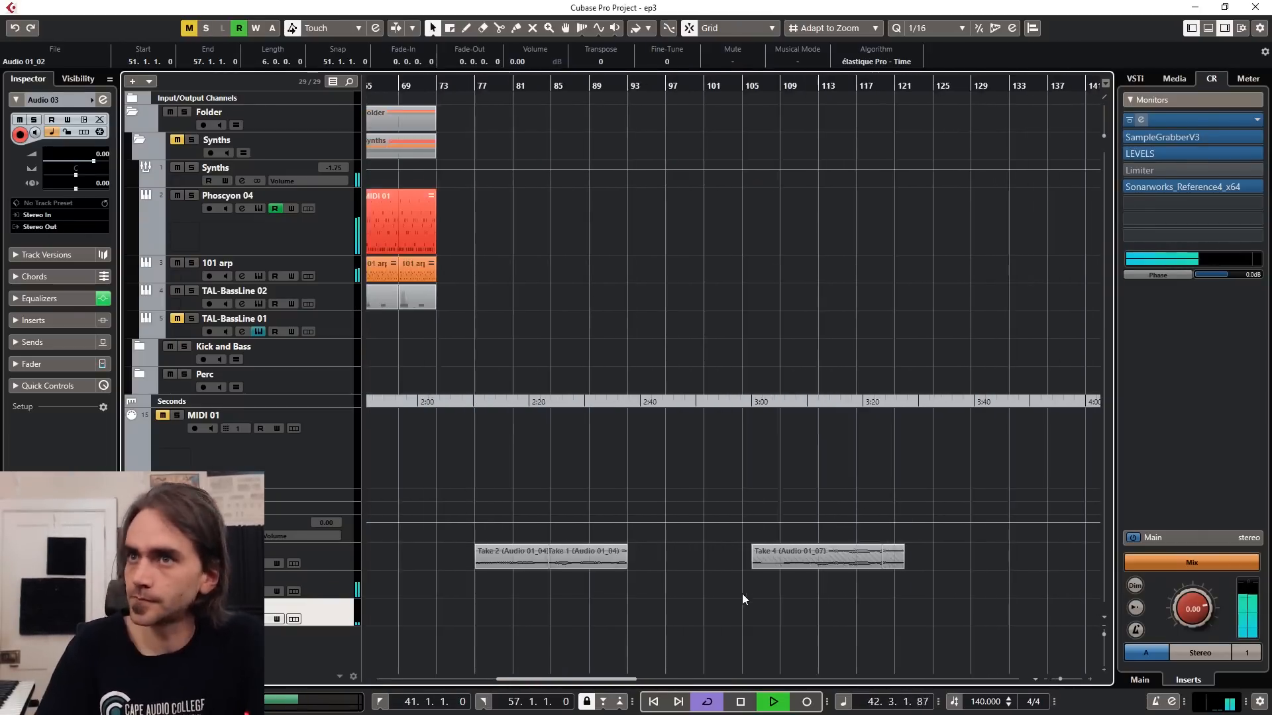
drag(1014, 557, 515, 639)
key(h)
key(h)
key(h)
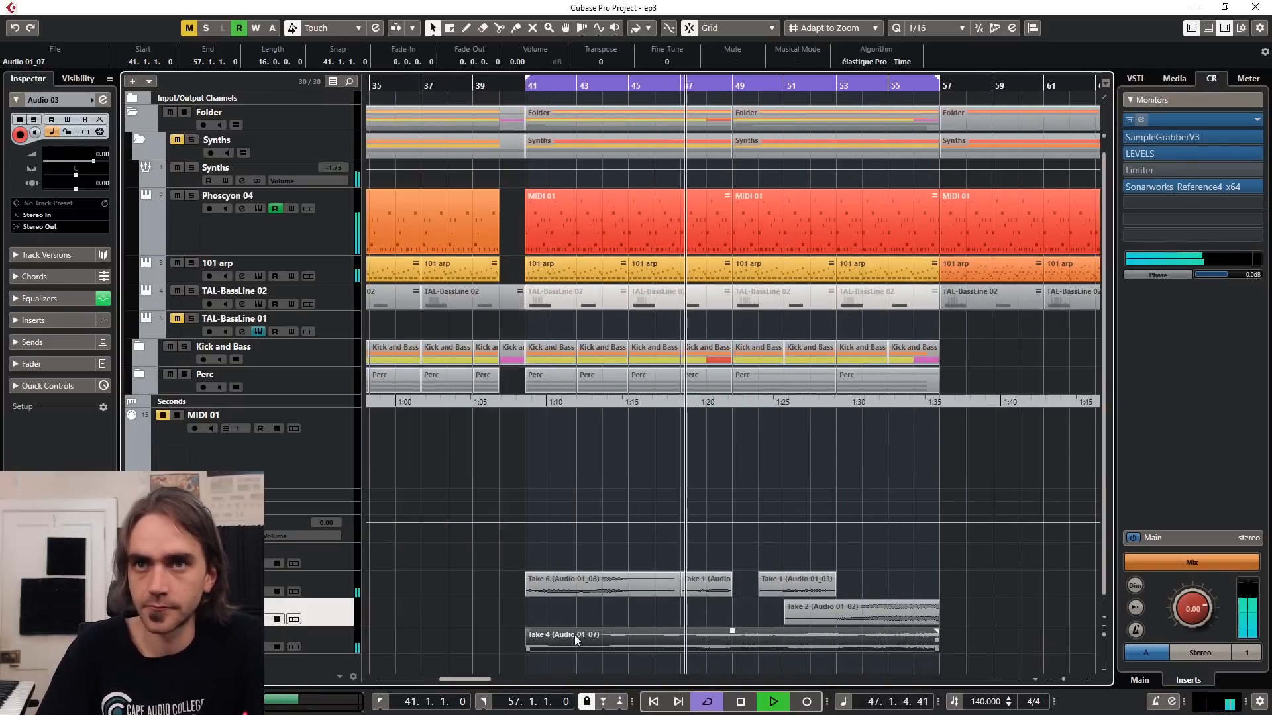
Trim Take 4 (Audio 01_07) on Audio 04 and position it to run from 48.3 to bar 55.
key(s)
key(s)
drag(689, 633, 779, 636)
key(h)
drag(471, 639, 728, 638)
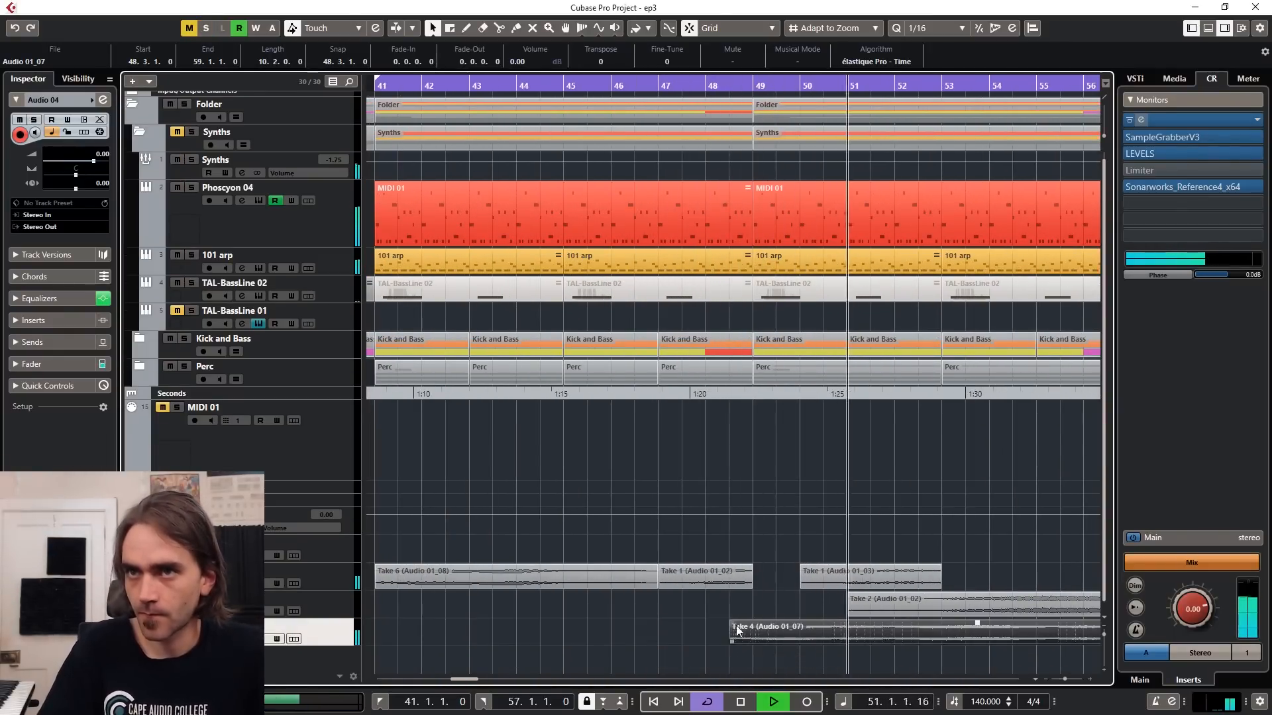
key(g)
key(g)
key(g)
key(g)
key(g)
key(g)
key(g)
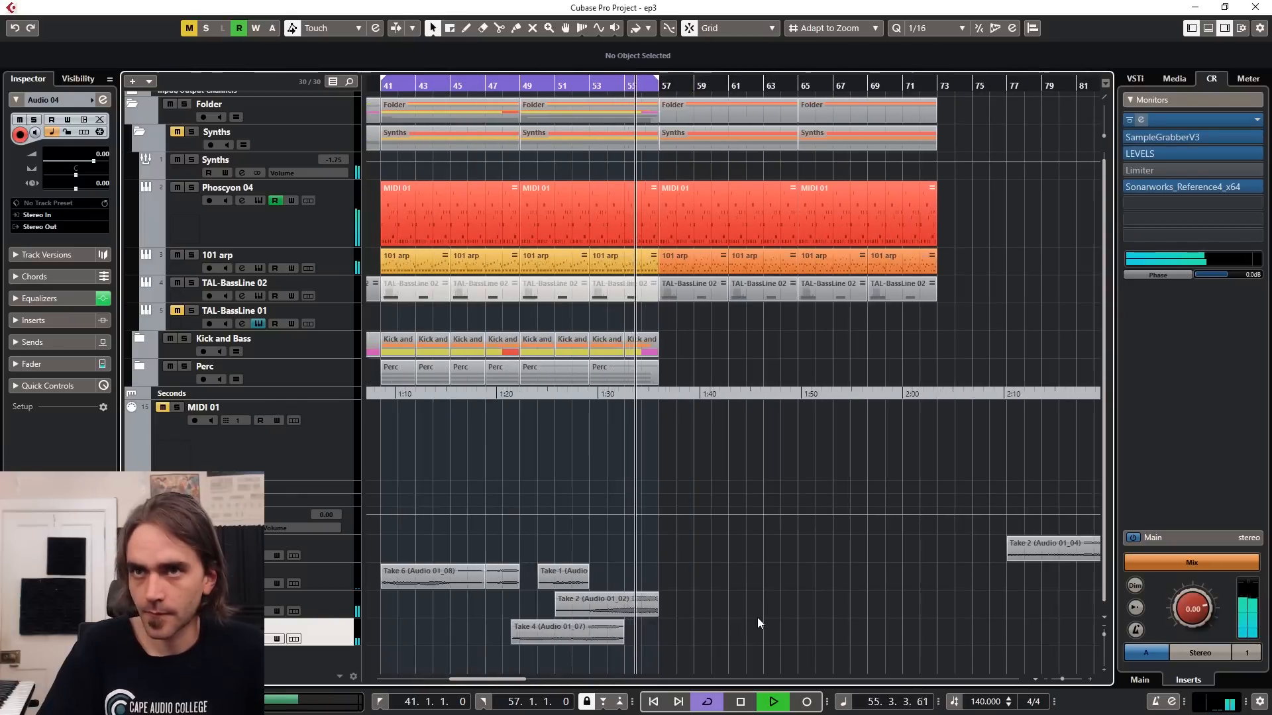
Place Take 1 (Audio 01_04) on the Audio 04 track and fit it between bars 42 and 46.
key(h)
scroll(795, 634, right, 2)
drag(782, 550, 463, 645)
key(h)
key(h)
key(h)
scroll(427, 638, left, 1)
drag(649, 637, 586, 640)
Mute the Take 1 (Audio 01_02) event between bars 47 and 49 on Audio 02.
click(667, 582)
key(g)
key(g)
key(g)
key(g)
click(927, 614)
key(g)
key(g)
scroll(901, 579, right, 1)
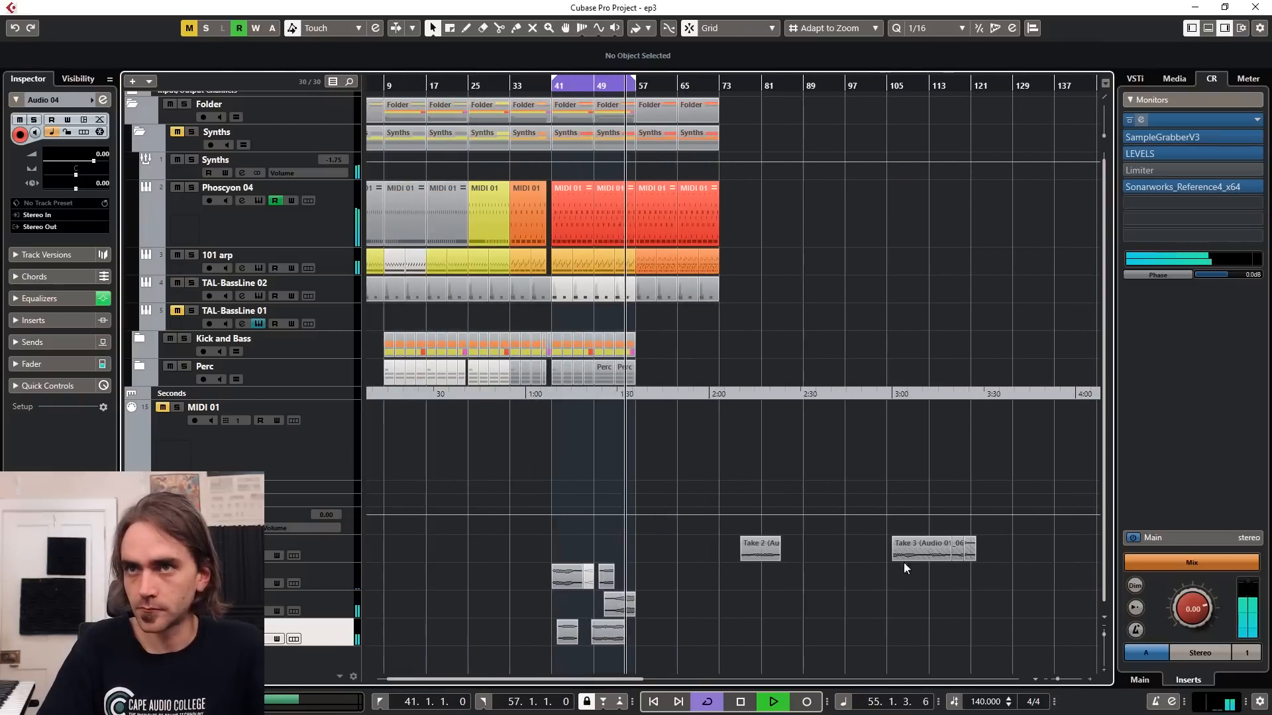
Place Take 3 (Audio 01_06) on Audio 03 from bar 43 to bar 50 and give it a fade-in of nearly three bars.
drag(916, 557, 569, 616)
key(h)
key(h)
key(h)
key(h)
drag(387, 613, 655, 595)
click(696, 631)
click(647, 629)
drag(821, 611, 811, 609)
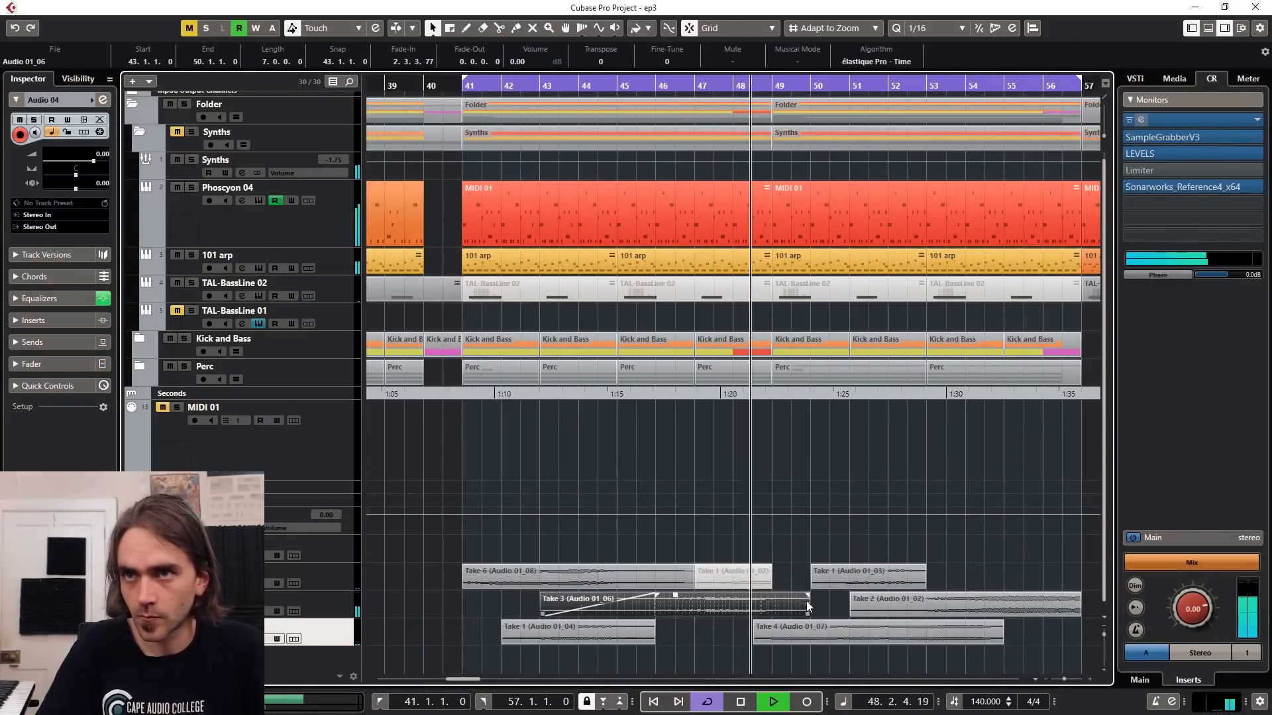
Place Take 2 (Audio 01_06) on a new audio track below Audio 04, running from bar 41 to bar 57.
key(g)
key(g)
key(g)
key(g)
key(g)
key(g)
key(h)
key(h)
key(h)
drag(1040, 557, 555, 655)
key(h)
key(h)
scroll(660, 656, right, 2)
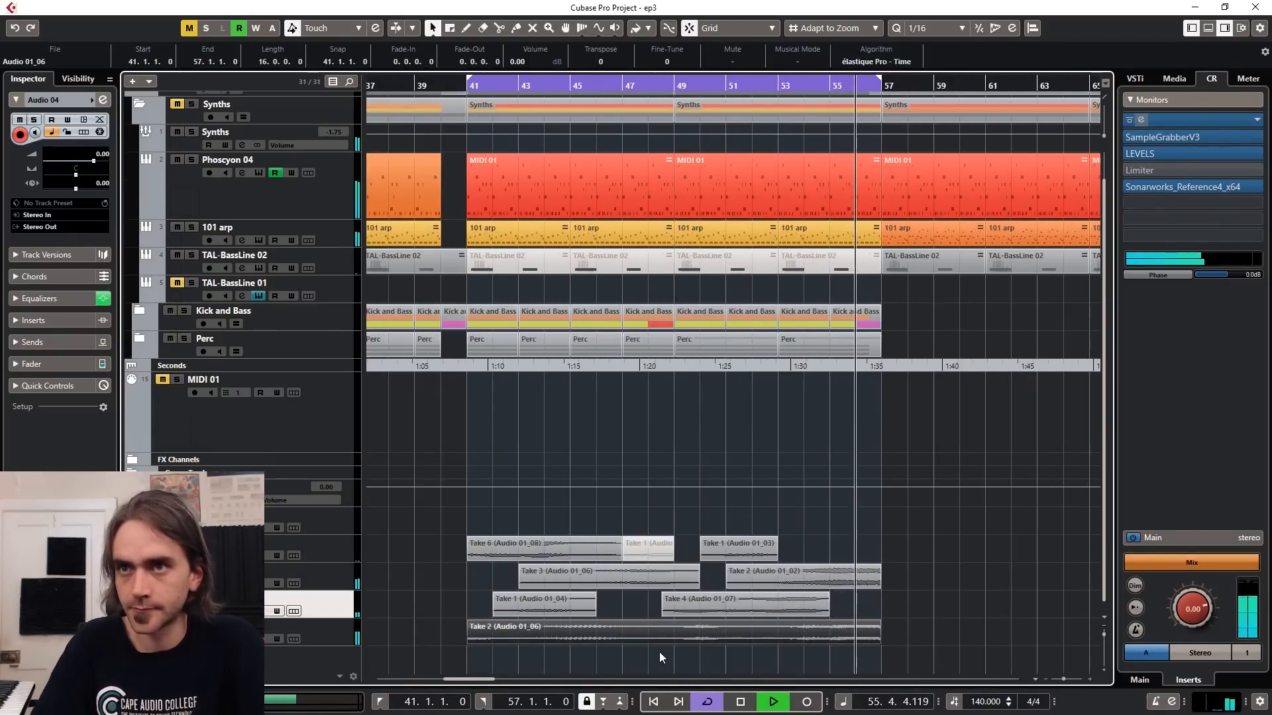
scroll(662, 649, up, 2)
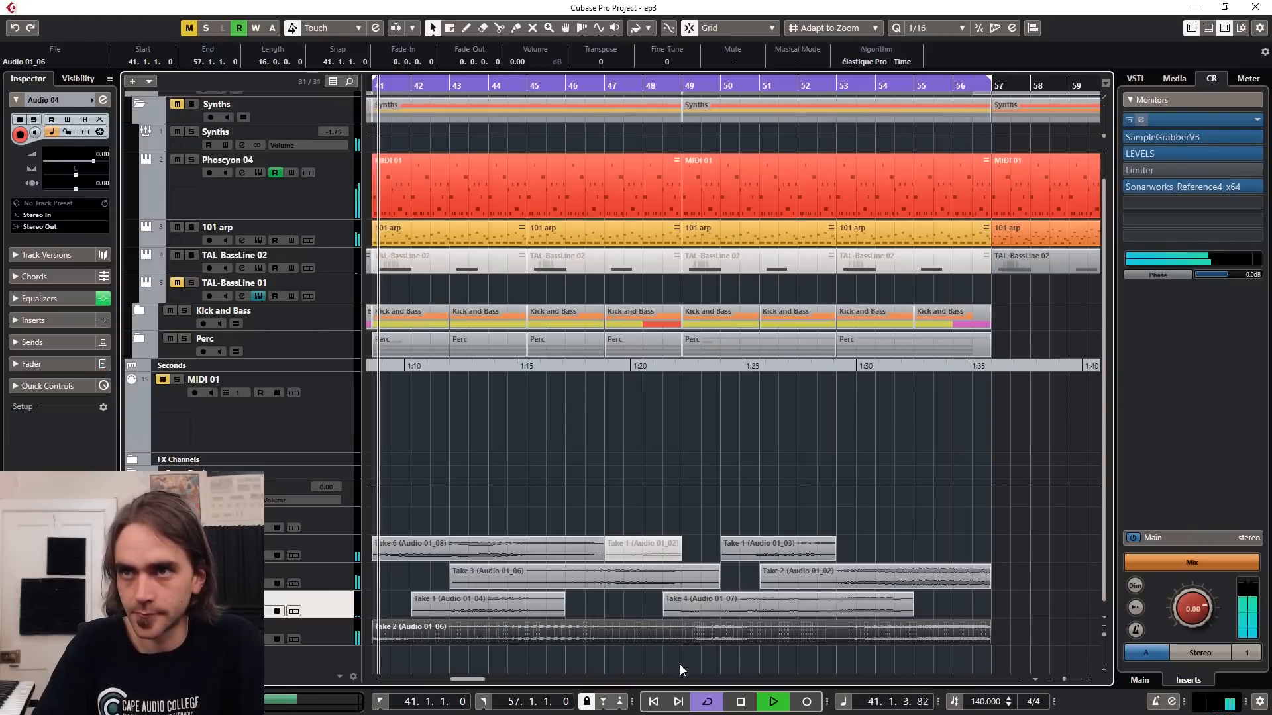
scroll(663, 656, down, 2)
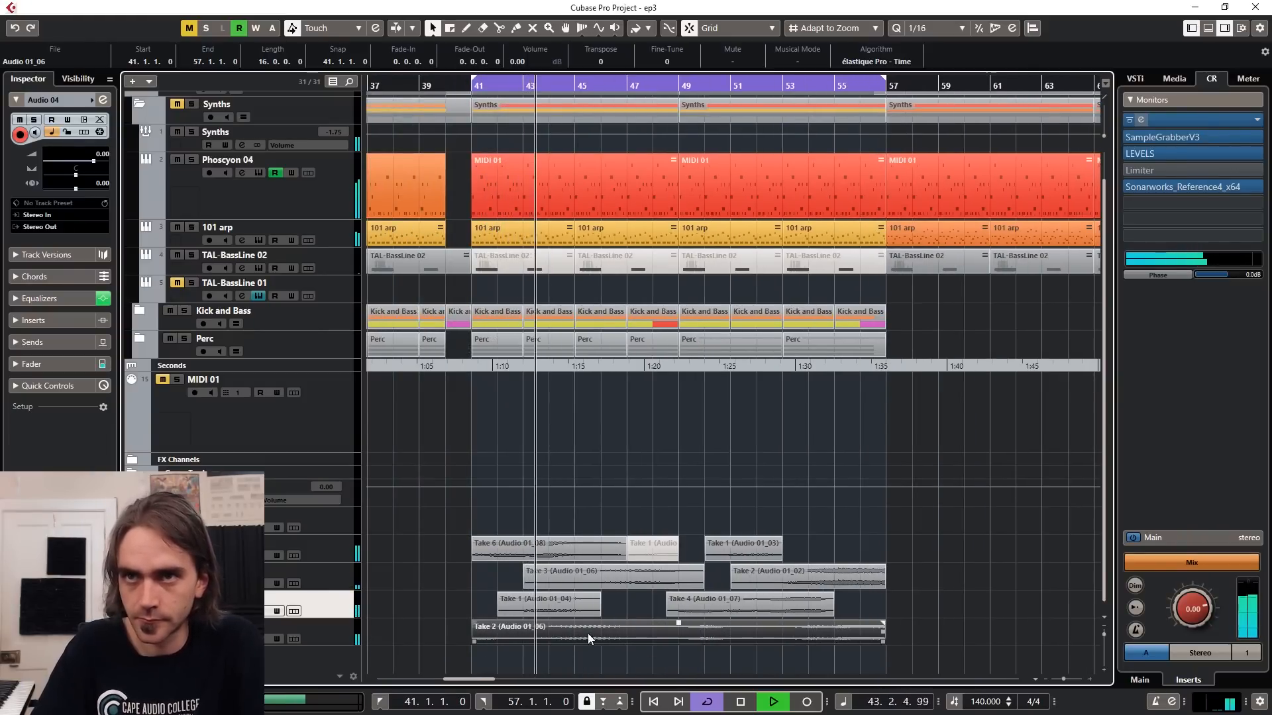
Shift Take 2 (Audio 01_06) to start at 42.3 and trim the start of Take 3 (Audio 01_06) to 43.3.
scroll(588, 634, up, 2)
drag(594, 633, 645, 631)
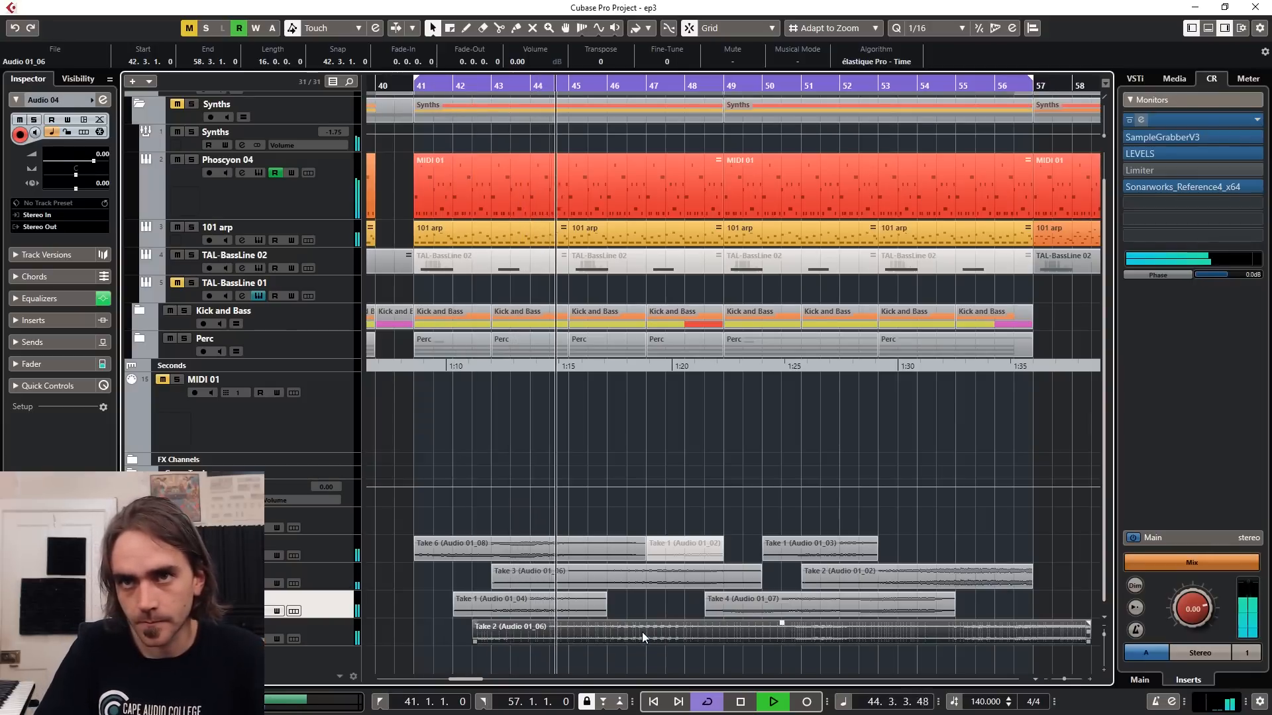
click(506, 579)
drag(496, 584, 510, 585)
click(512, 603)
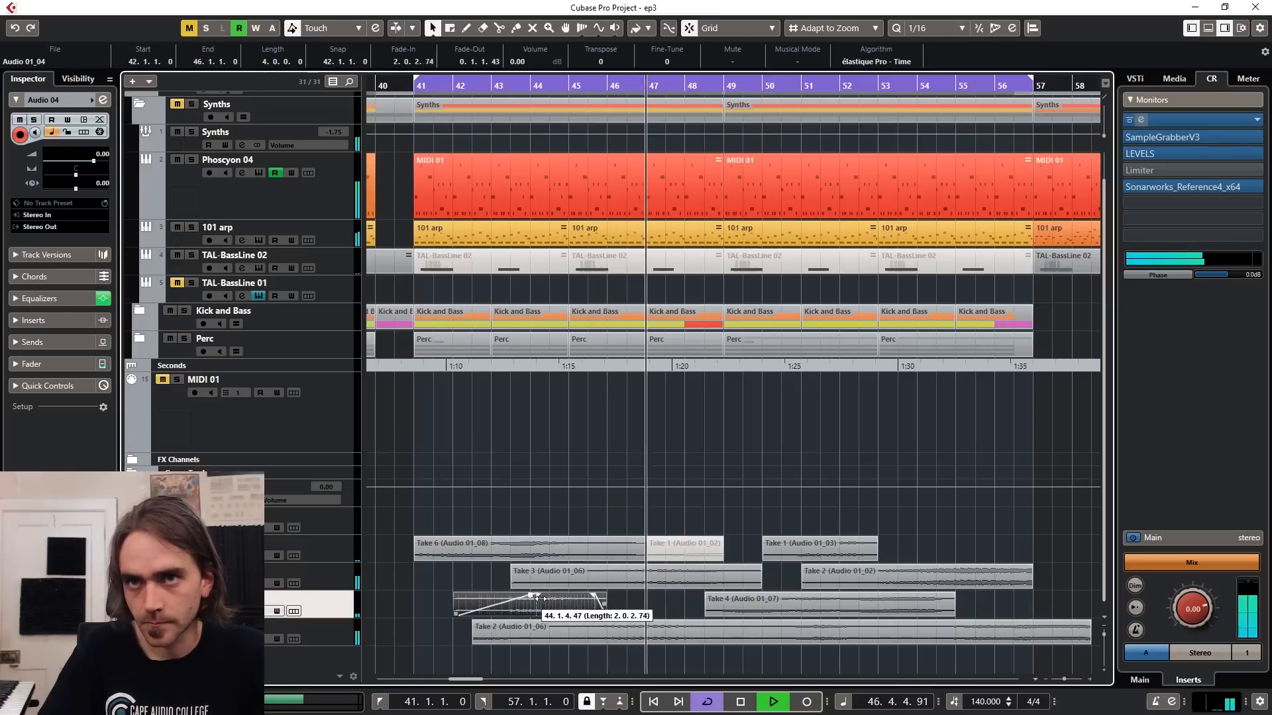
Give Take 2 (Audio 01_06) on Audio 05 a fade-in of about two bars.
click(585, 634)
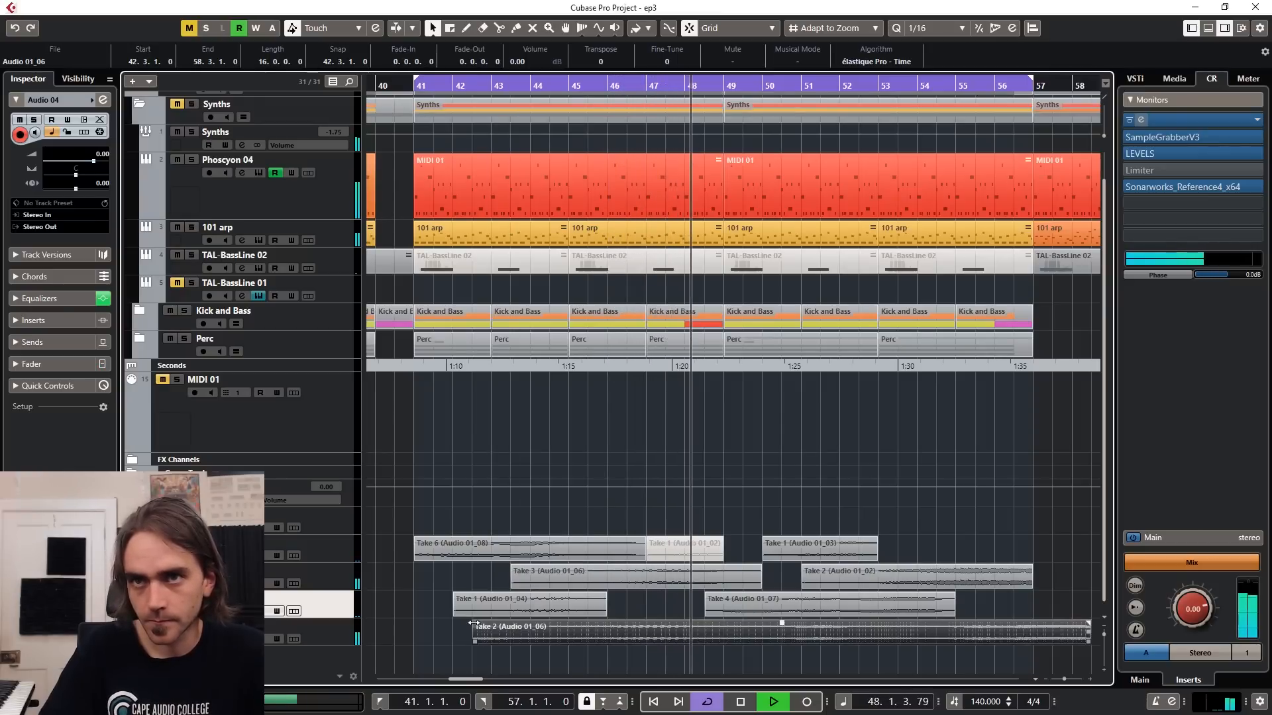
drag(474, 624, 551, 627)
scroll(692, 639, down, 3)
scroll(656, 643, right, 3)
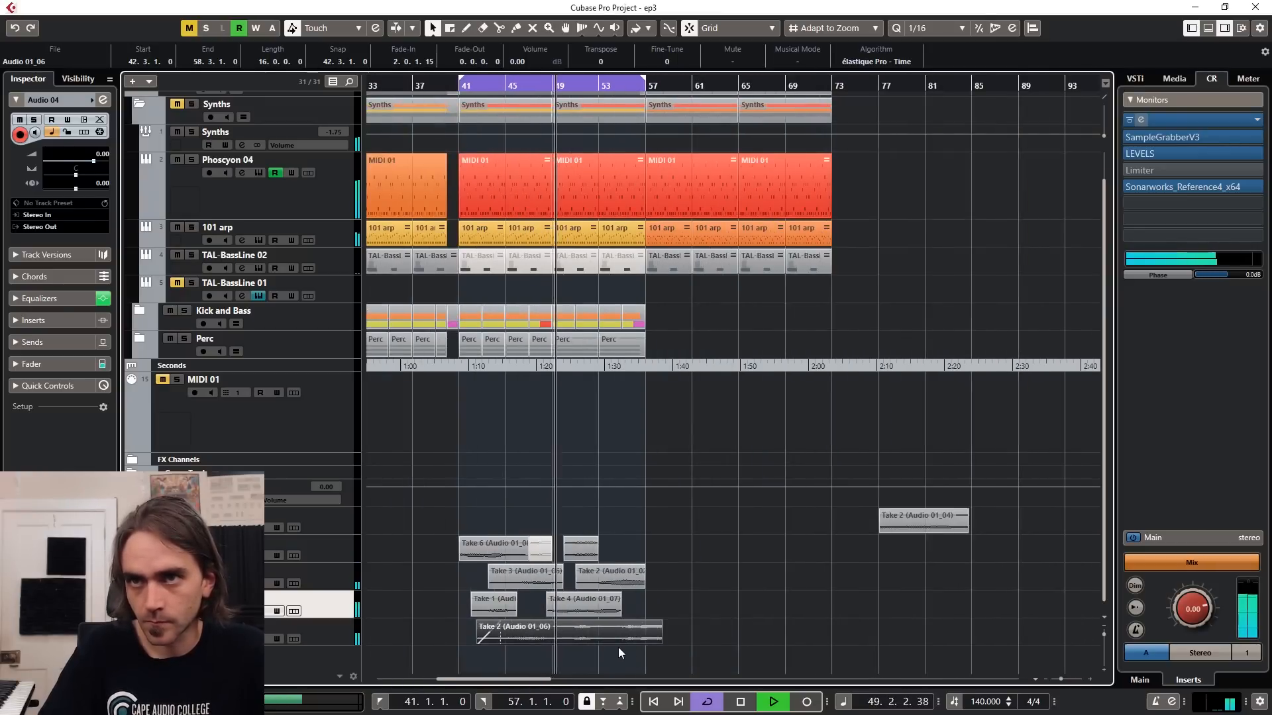
scroll(571, 641, up, 2)
scroll(663, 637, left, 3)
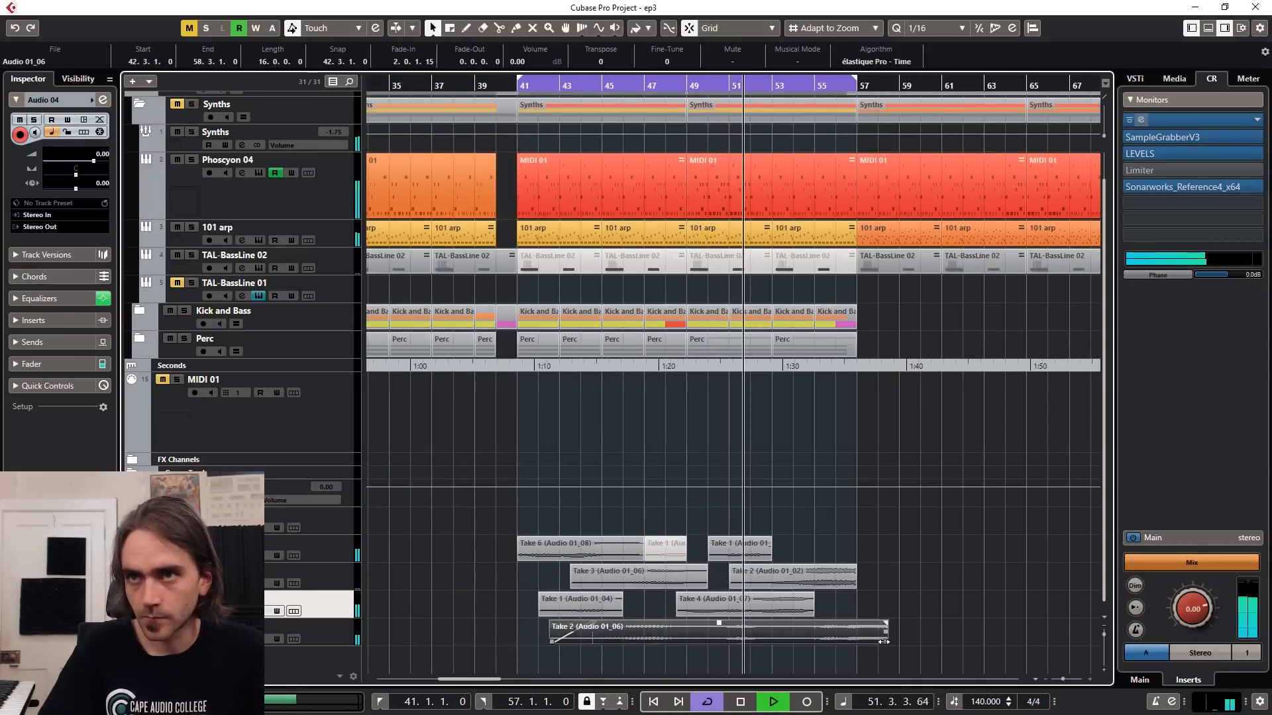
Cut Take 2 (Audio 01_06) down to a four-bar piece between bars 47 and 51 with a fade-out of about three bars.
drag(836, 640, 635, 636)
click(644, 85)
mouse_move(682, 640)
mouse_down()
mouse_move(901, 639)
mouse_move(722, 641)
mouse_move(722, 629)
mouse_move(663, 626)
mouse_up()
click(499, 27)
click(644, 638)
key(1)
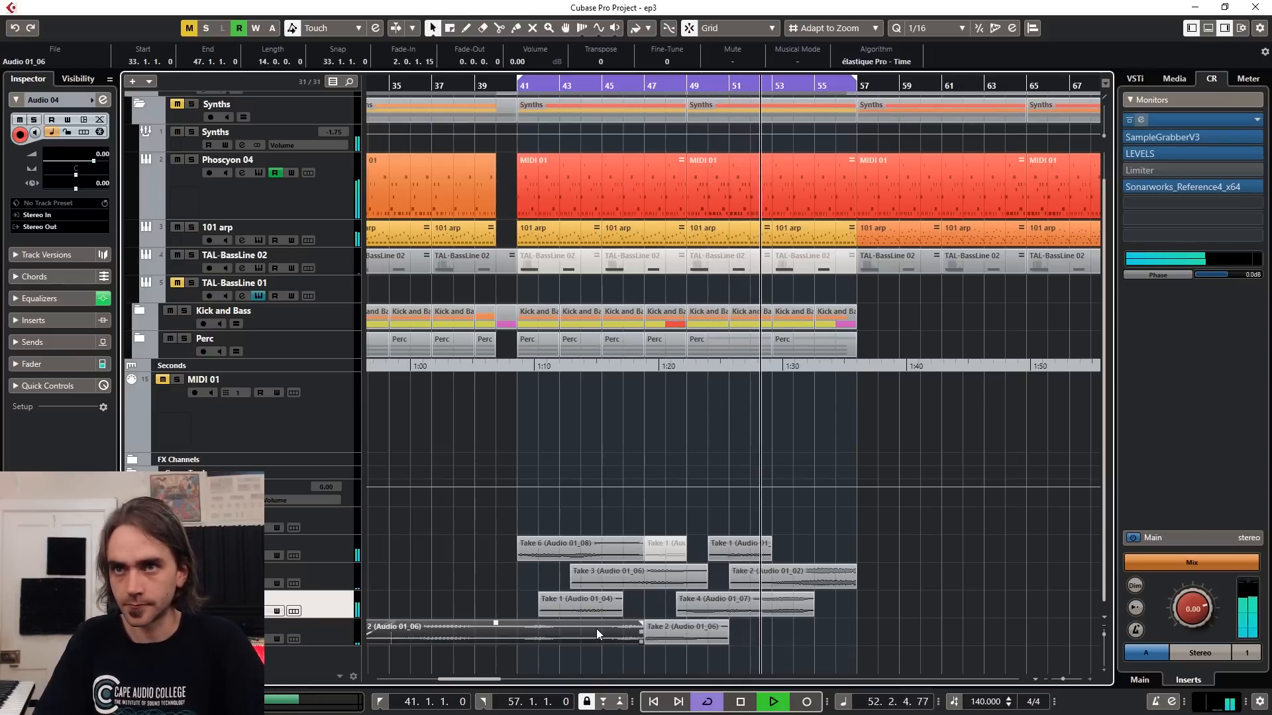
click(596, 629)
key(Delete)
key(space)
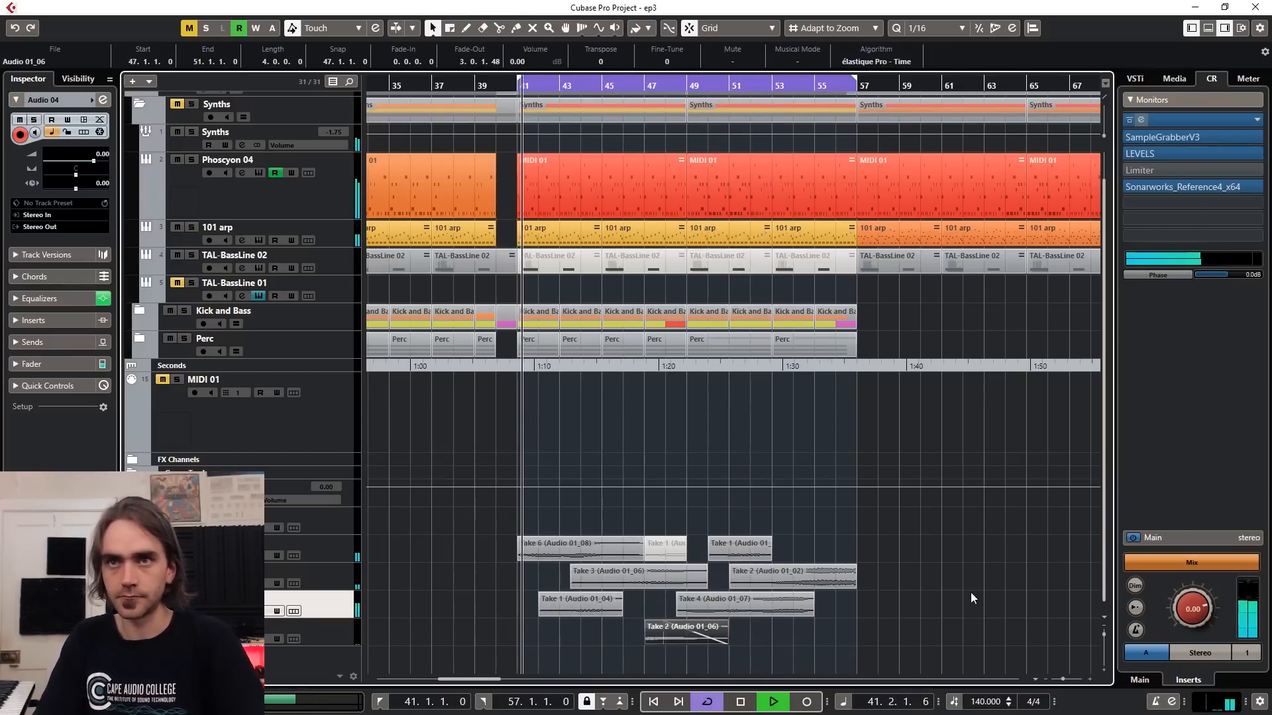
Extend the loop range to run from bar 41 to bar 73.
scroll(947, 592, down, 2)
scroll(914, 591, right, 3)
scroll(872, 599, down, 3)
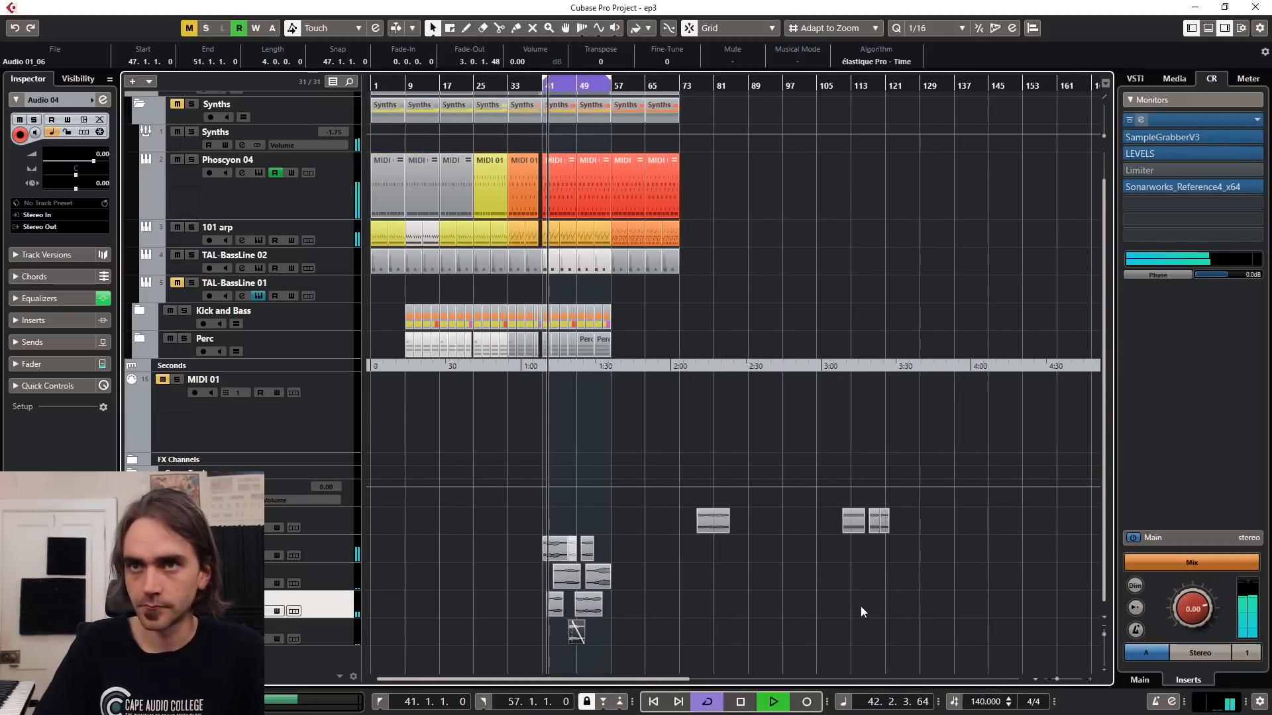
scroll(878, 610, up, 2)
scroll(914, 613, left, 3)
drag(838, 590, 702, 515)
scroll(667, 540, left, 2)
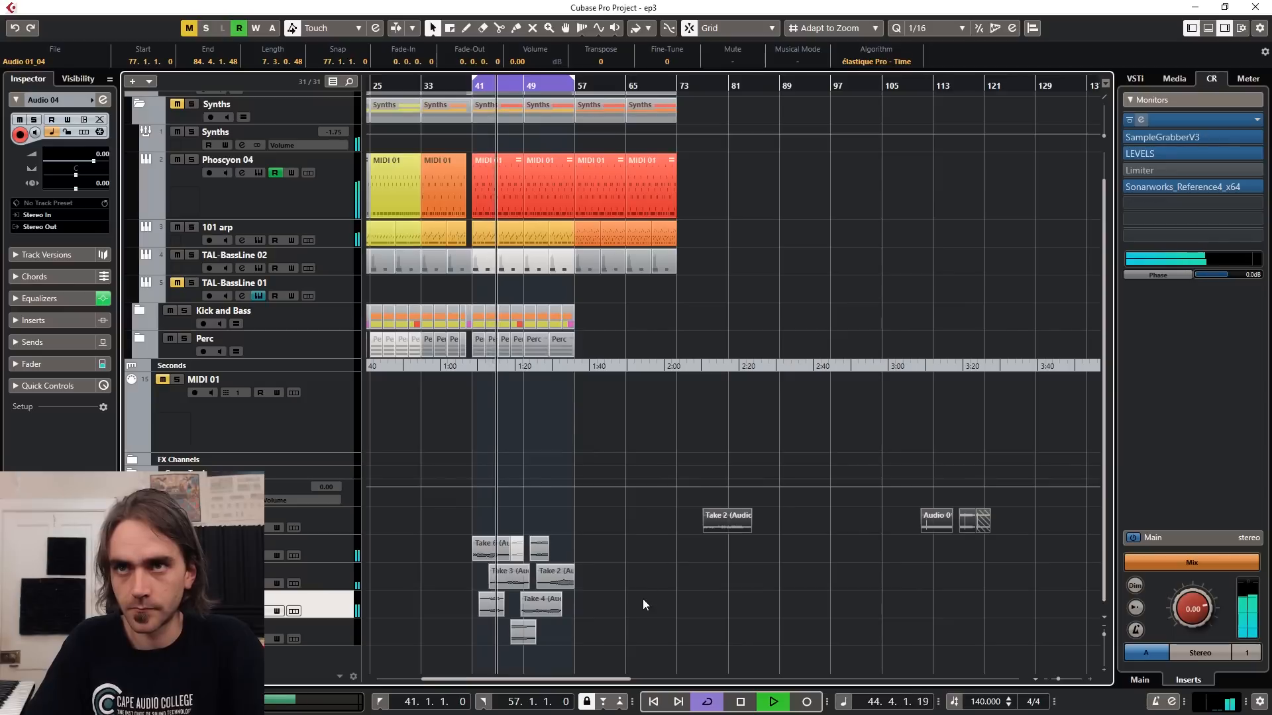
click(584, 604)
scroll(632, 591, left, 2)
scroll(728, 589, right, 2)
scroll(666, 591, up, 2)
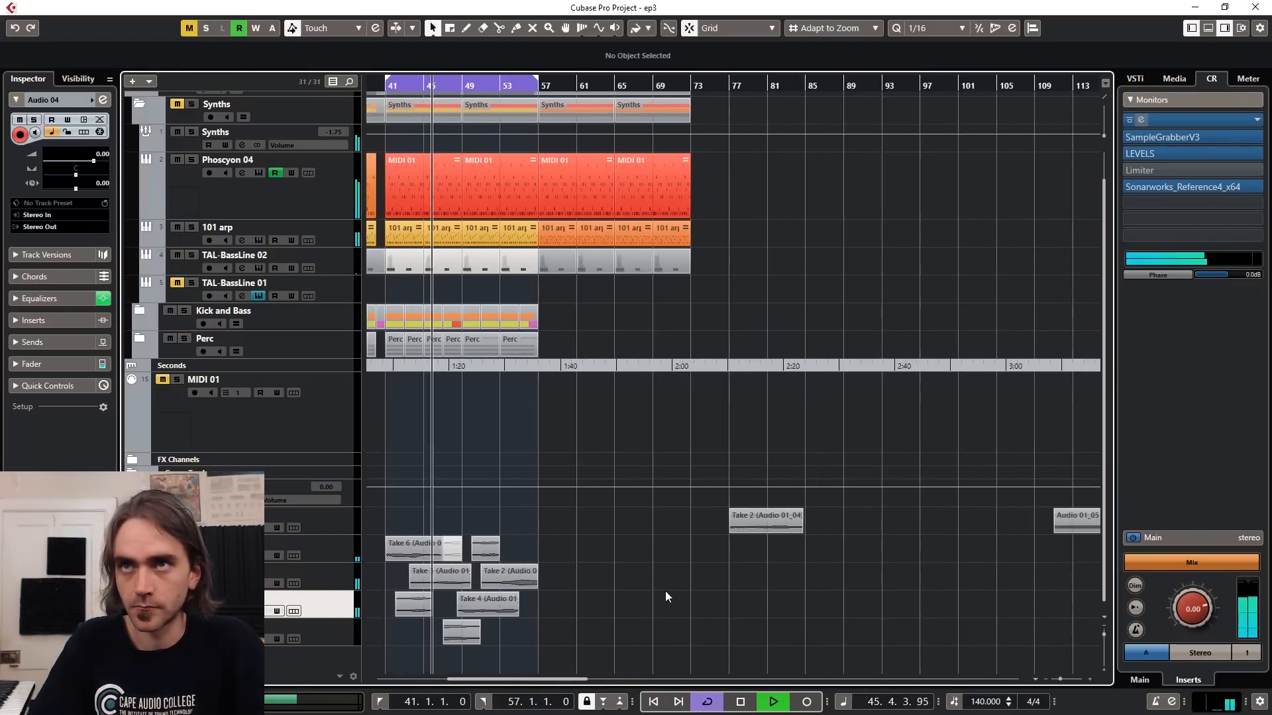
drag(683, 86, 839, 86)
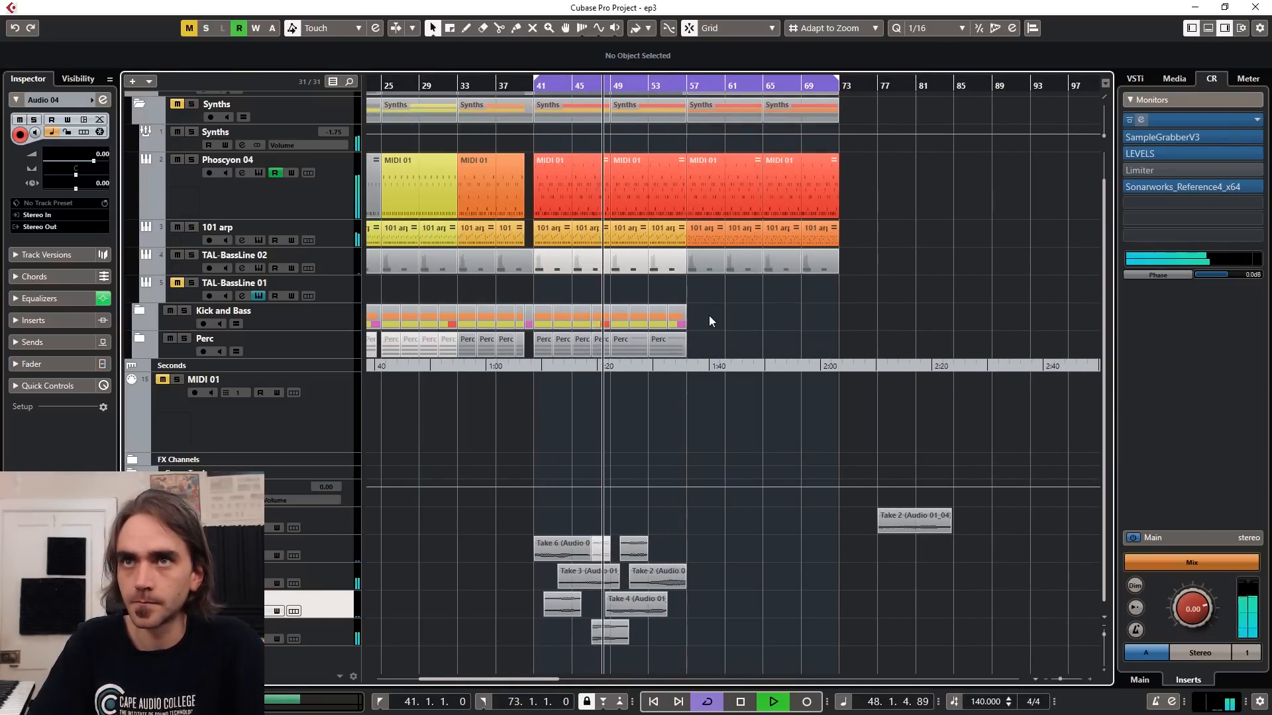
Duplicate the Kick and Bass, Perc and bassline take events of bars 41 to 57 into bars 57 to 73.
scroll(709, 316, up, 1)
click(505, 351)
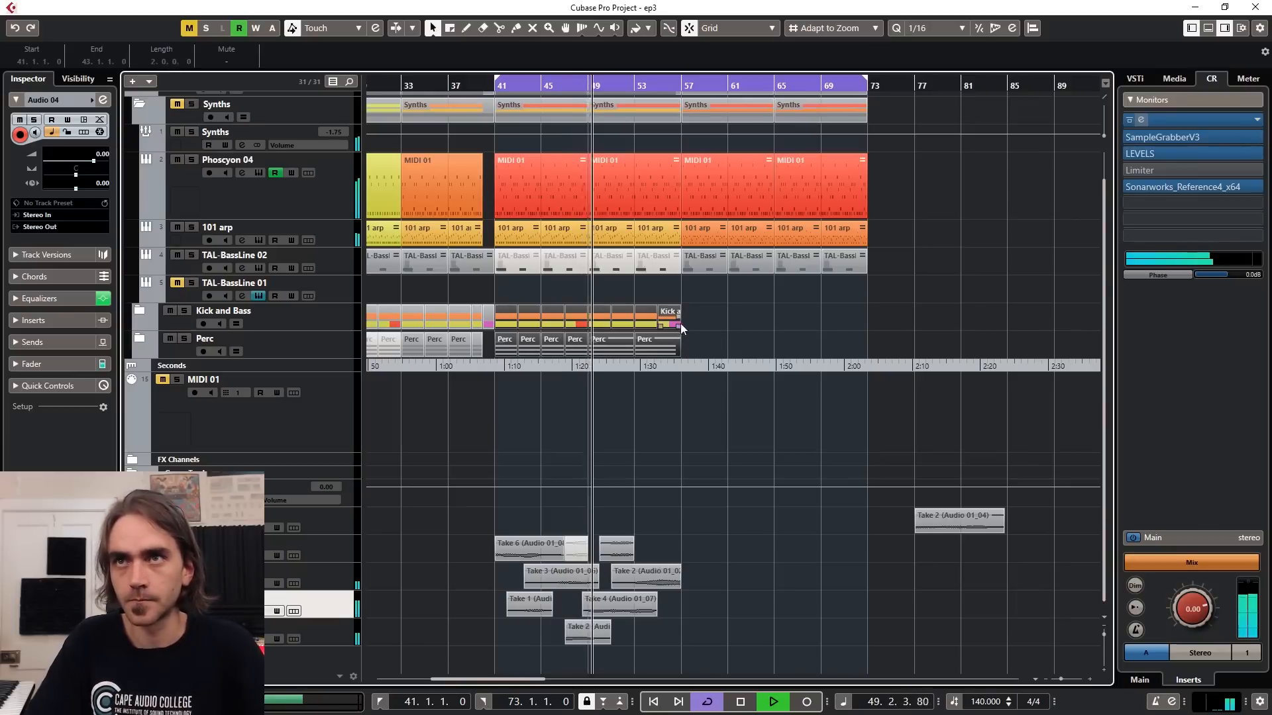
drag(678, 345, 796, 379)
drag(715, 543, 527, 621)
key(ctrl+d)
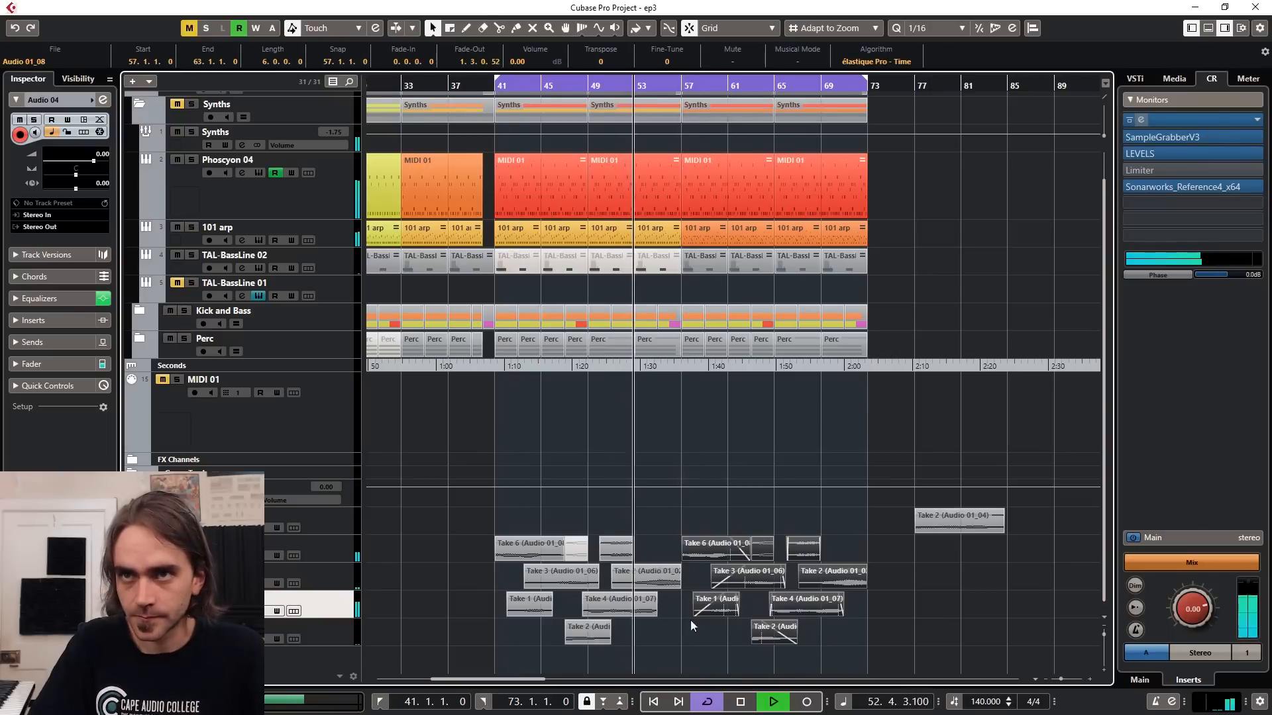
click(692, 602)
scroll(693, 601, down, 1)
Delete the muted Take 1 (Audio 01_02) event and all copied takes after bar 57 on Audio 02.
click(725, 552)
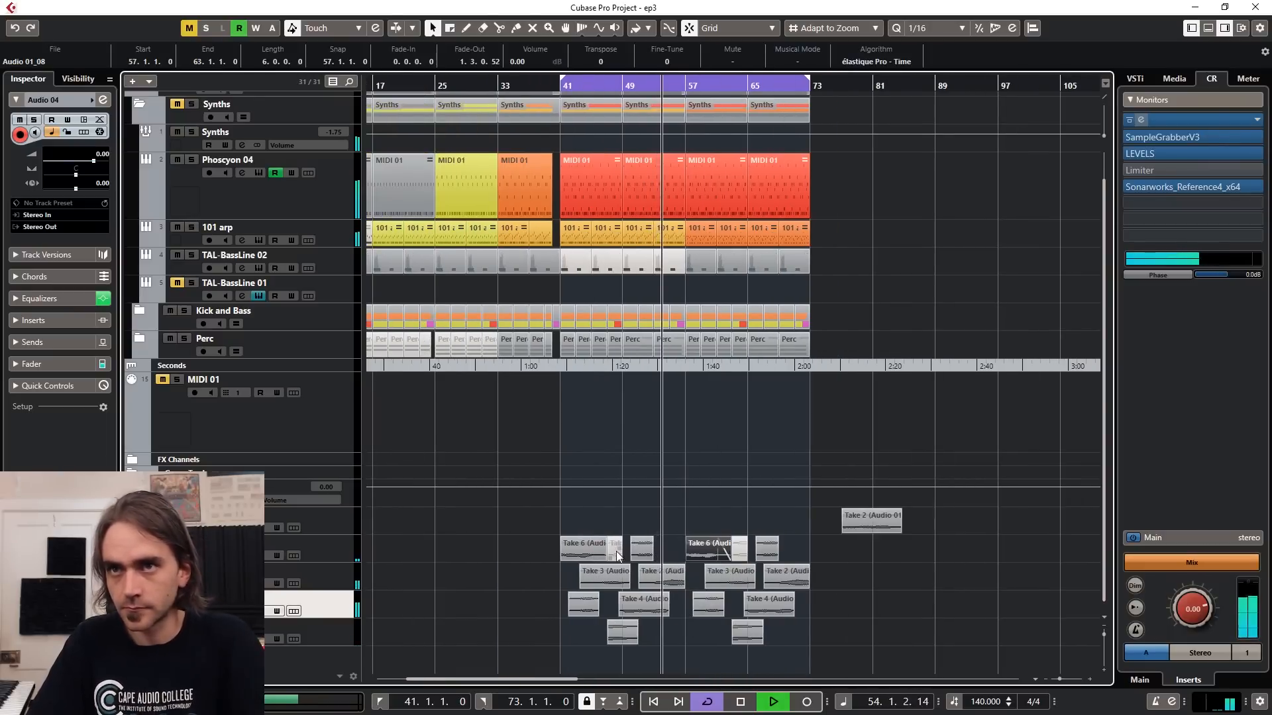
click(616, 555)
key(Delete)
drag(682, 539, 780, 546)
key(Delete)
Place the Audio 01_05 event on Audio 02 at bar 57 with a fade-out of nearly three bars.
scroll(733, 549, right, 3)
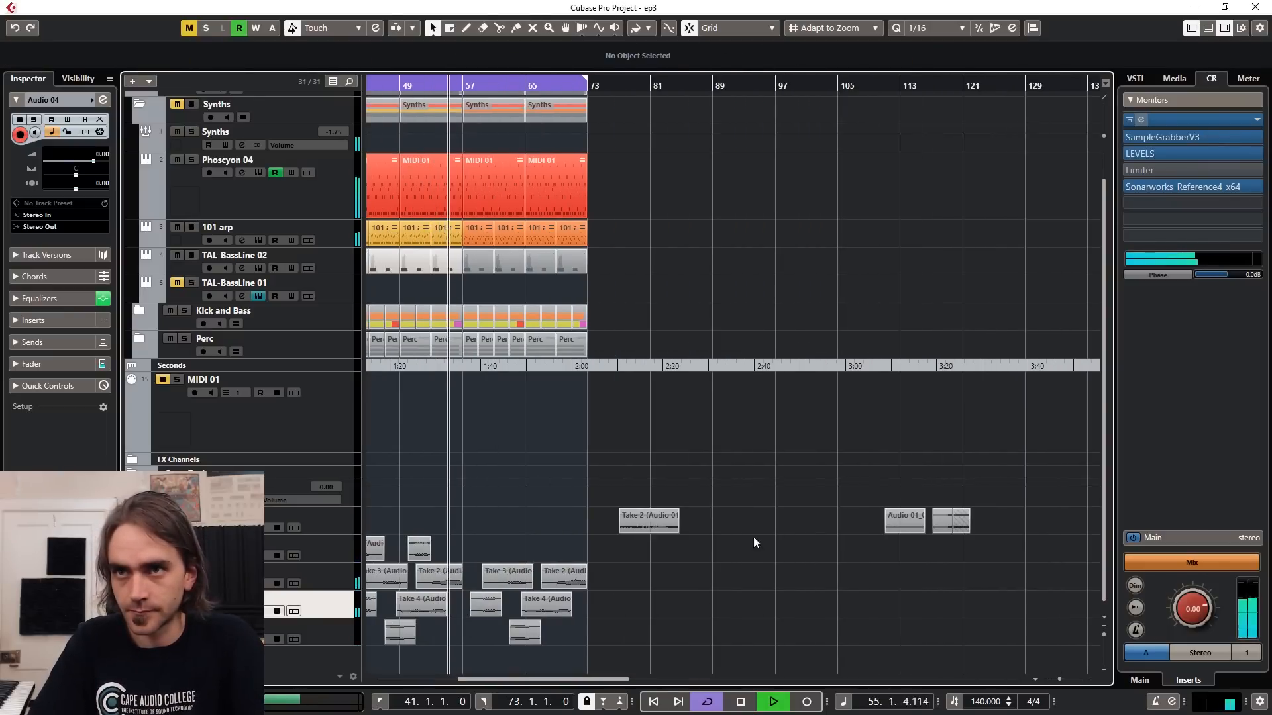
drag(897, 528, 456, 556)
scroll(463, 554, up, 3)
drag(560, 539, 486, 548)
Place Take 2 (Audio 01_04) on Audio 02, trimmed to start at bar 63, with a fade-out of about two bars.
scroll(613, 614, down, 4)
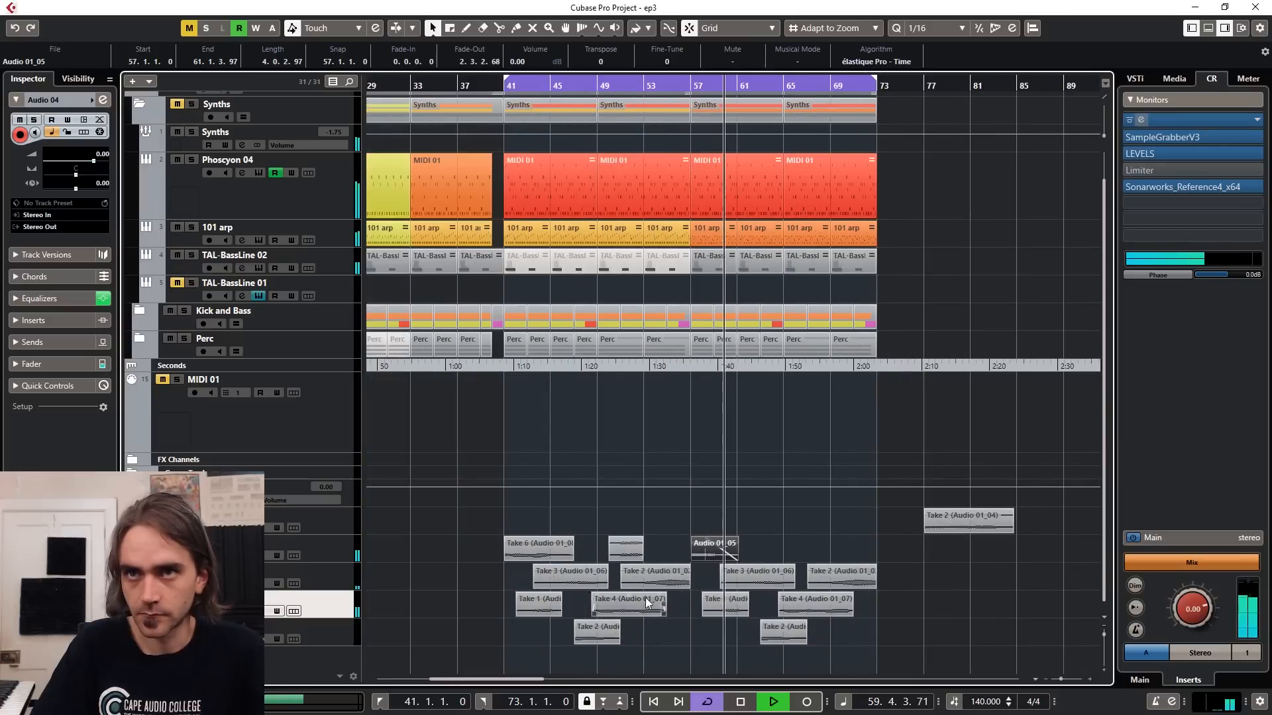
scroll(691, 587, up, 1)
scroll(849, 562, up, 1)
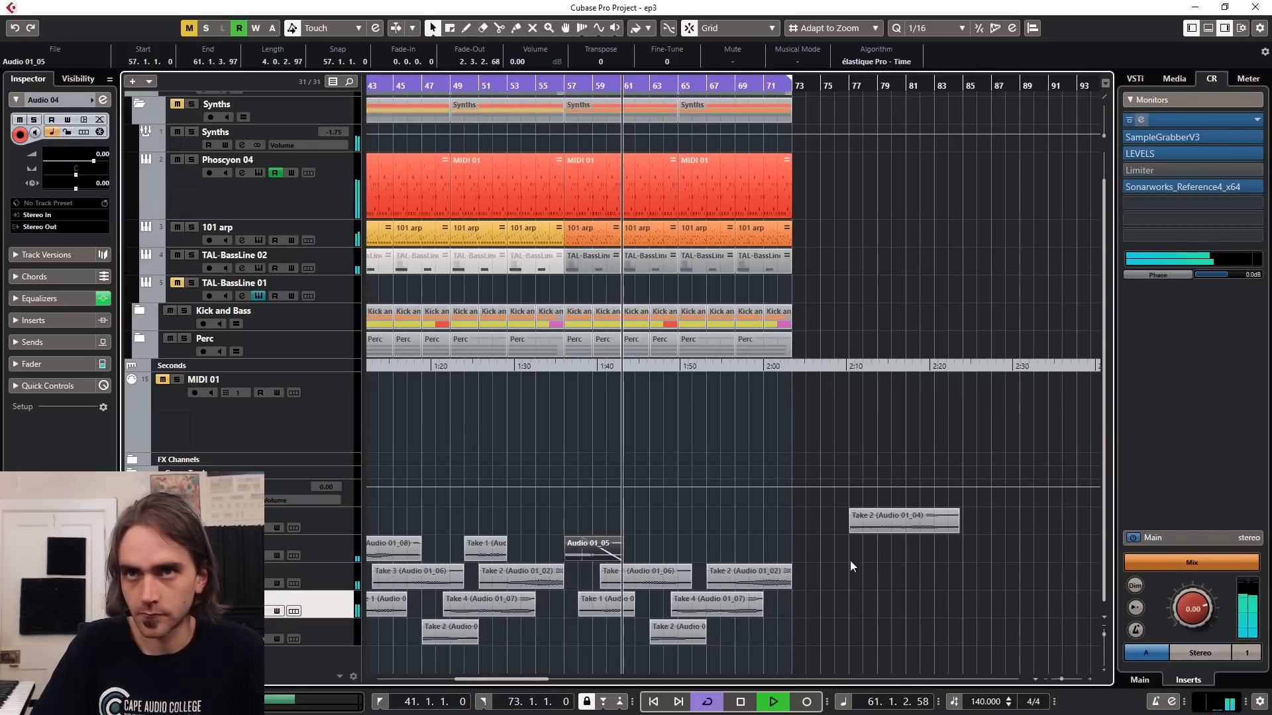
drag(842, 530, 568, 565)
scroll(574, 560, up, 2)
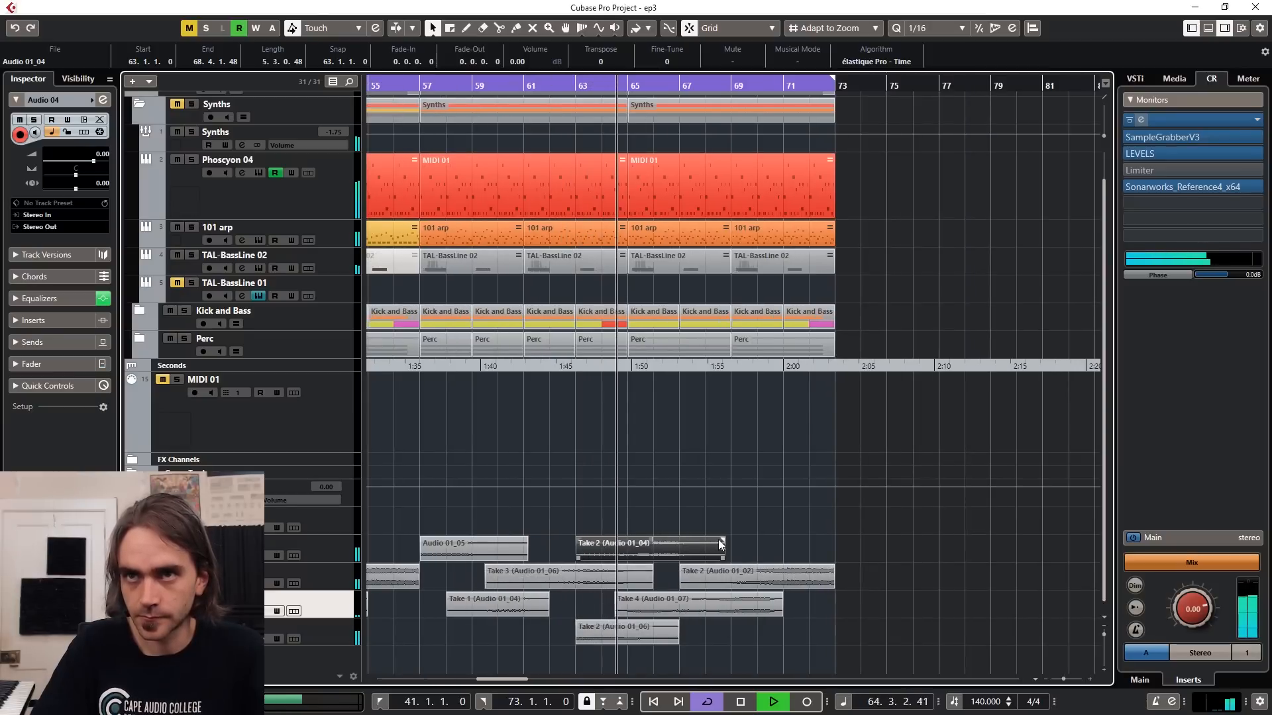
drag(722, 542, 673, 544)
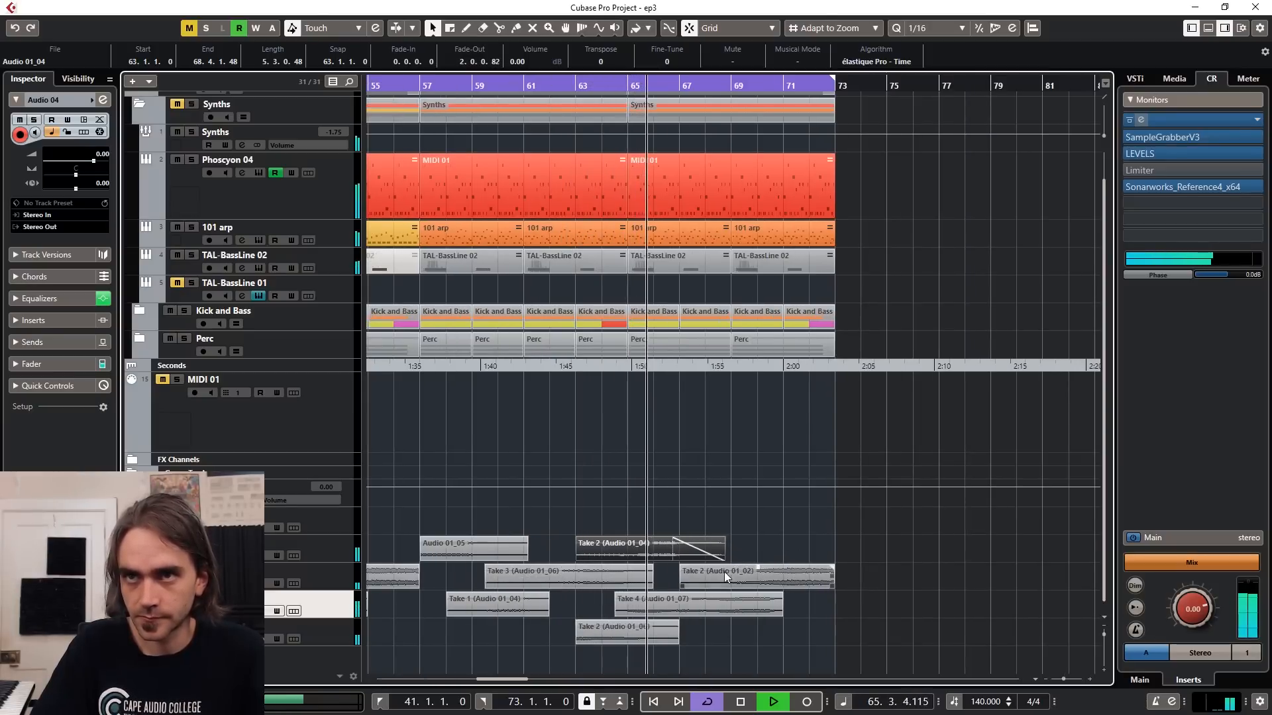
Trim the copied Take 4 (Audio 01_07) to start at bar 65 with a fade-in of just over three bars.
drag(617, 594, 707, 609)
drag(618, 618, 628, 617)
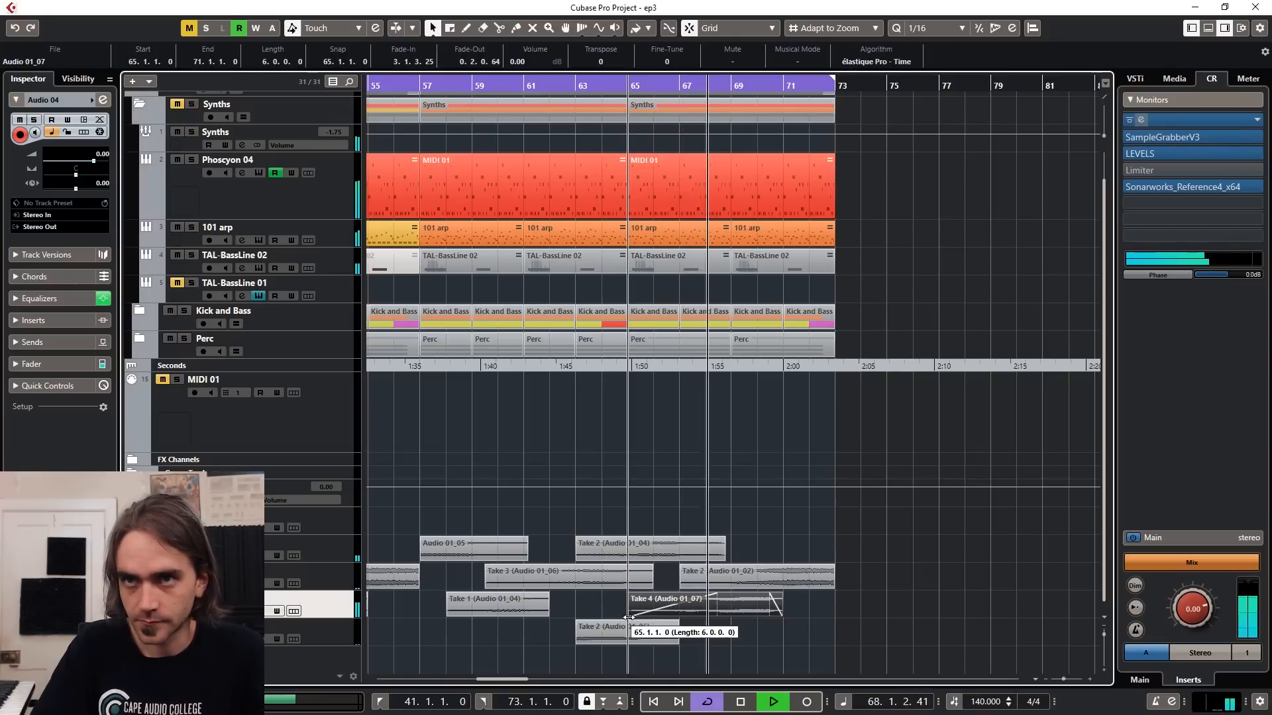
Delete the leftover unused takes on Audio 01 around bars 115 to 121.
key(g)
key(g)
key(g)
scroll(881, 586, down, 1)
scroll(874, 581, left, 3)
scroll(900, 582, down, 2)
scroll(783, 571, right, 5)
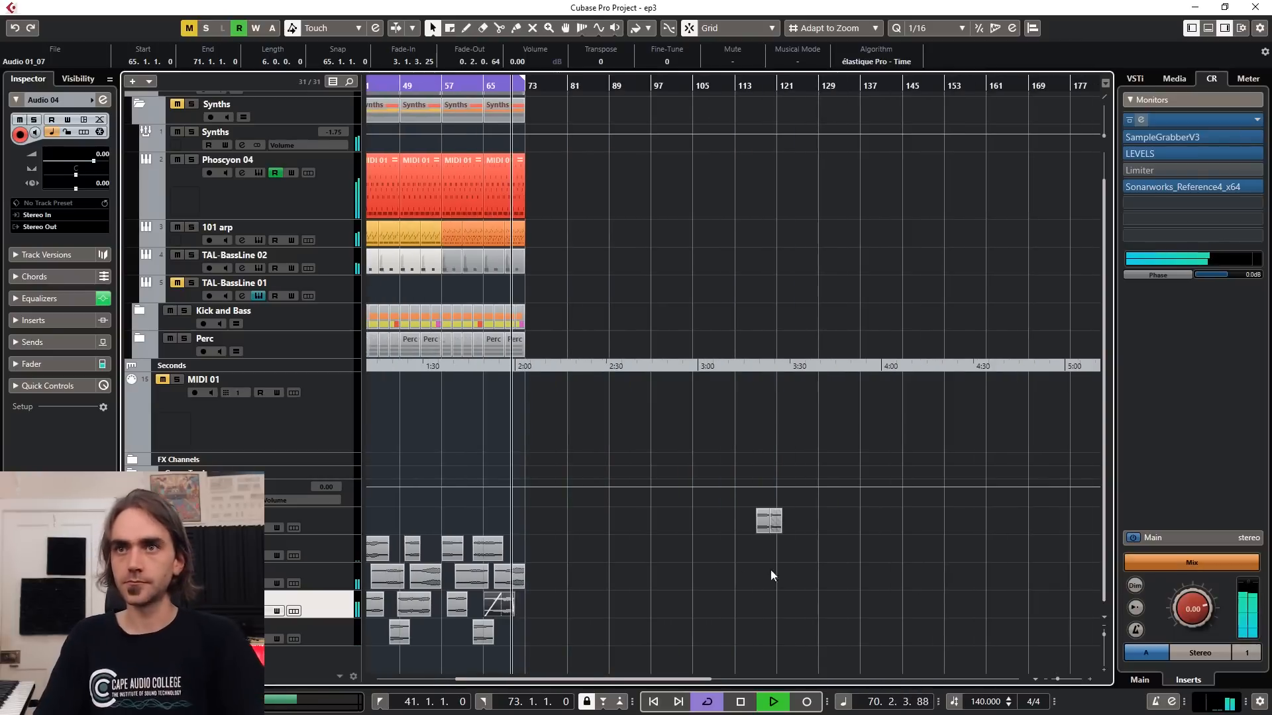
scroll(714, 572, down, 1)
drag(687, 583, 828, 519)
key(Delete)
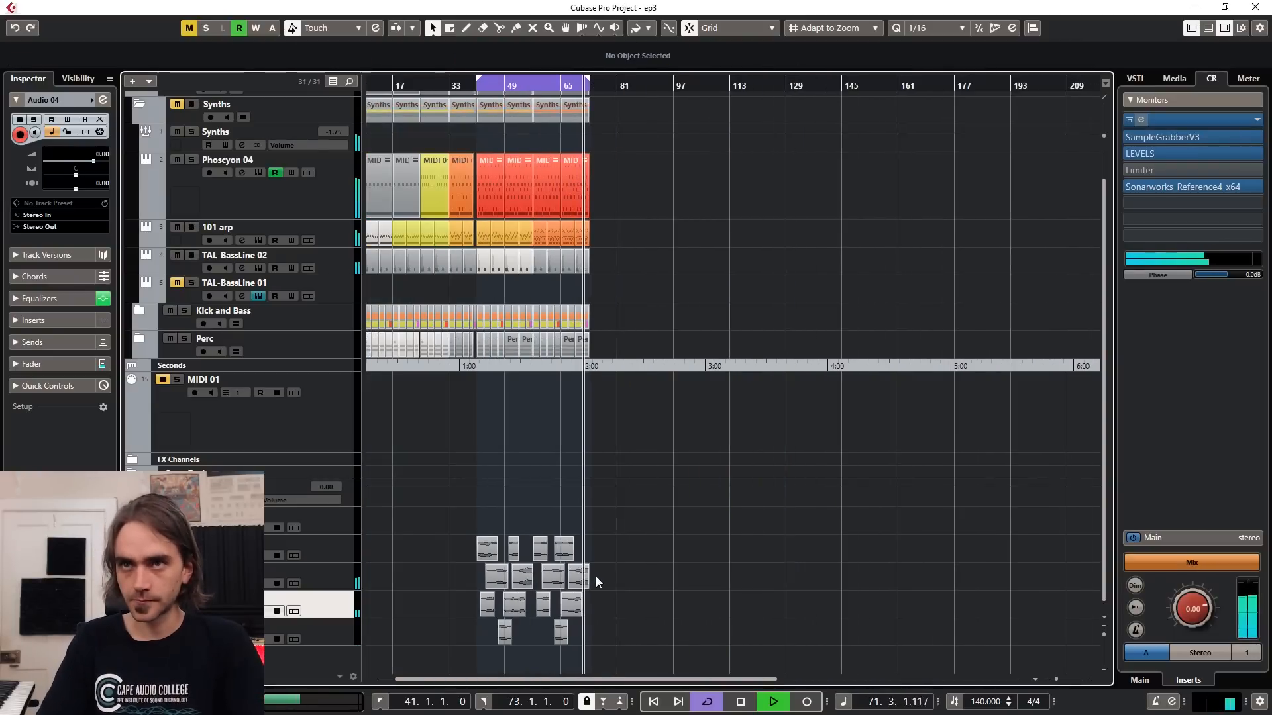
Add a stereo group channel routed to Stereo Out for the Audio 02 to Audio 05 tracks.
scroll(610, 569, up, 4)
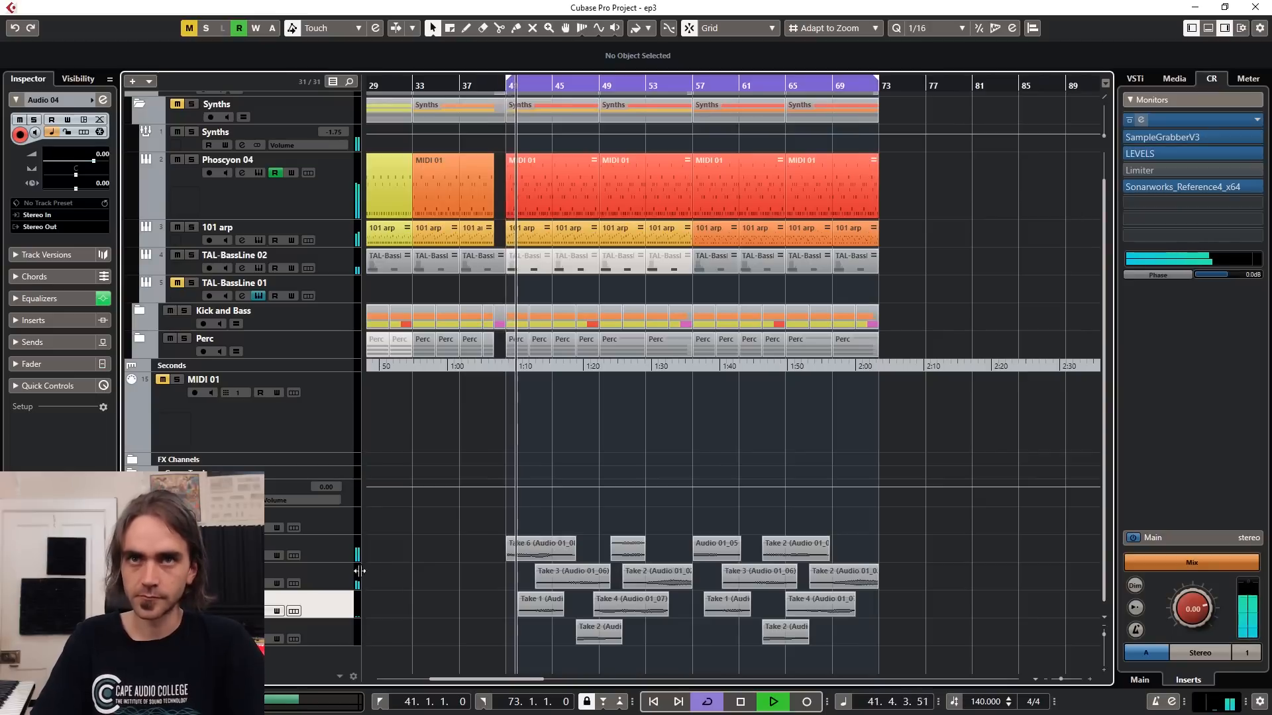
key(Up)
key(Up)
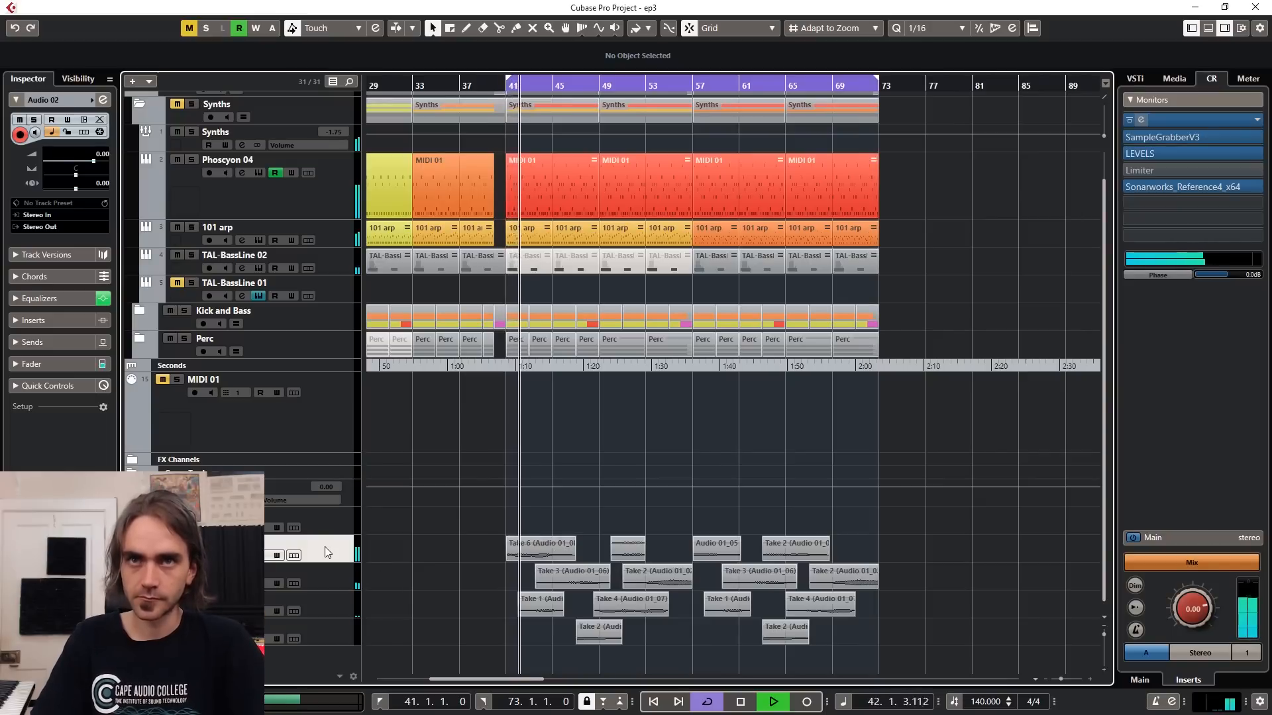
shift+click(334, 629)
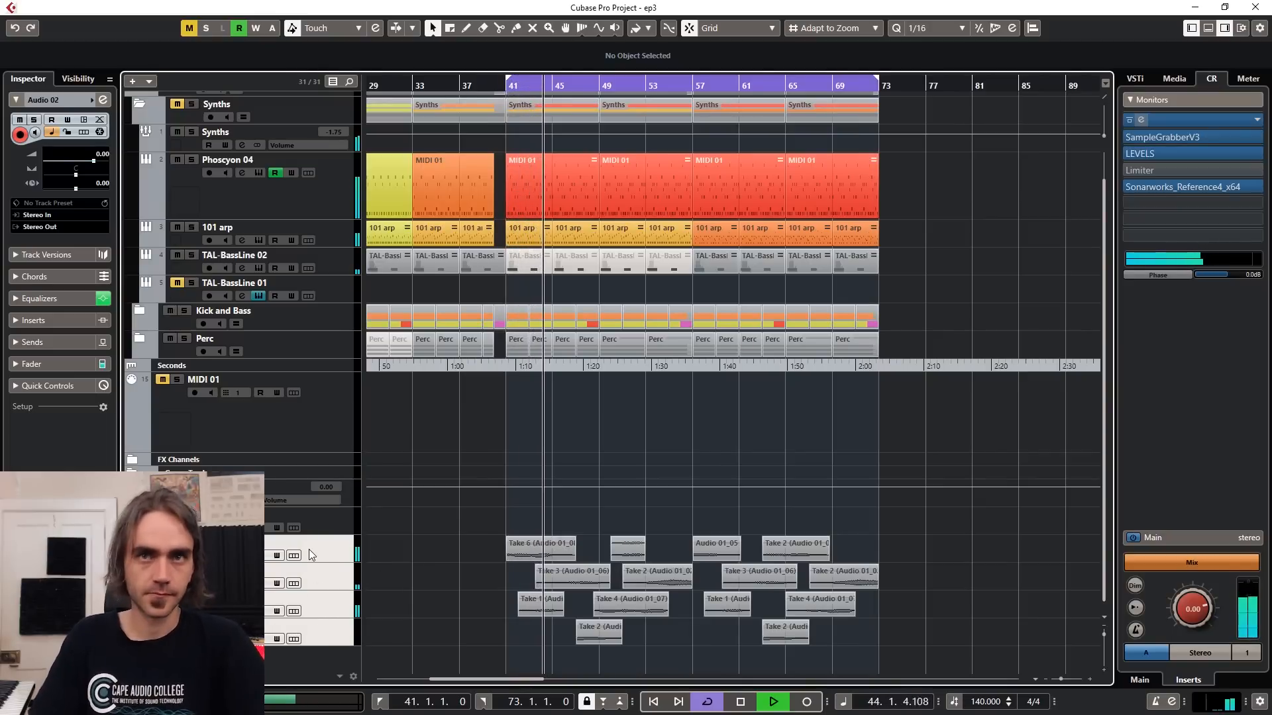
key(F3)
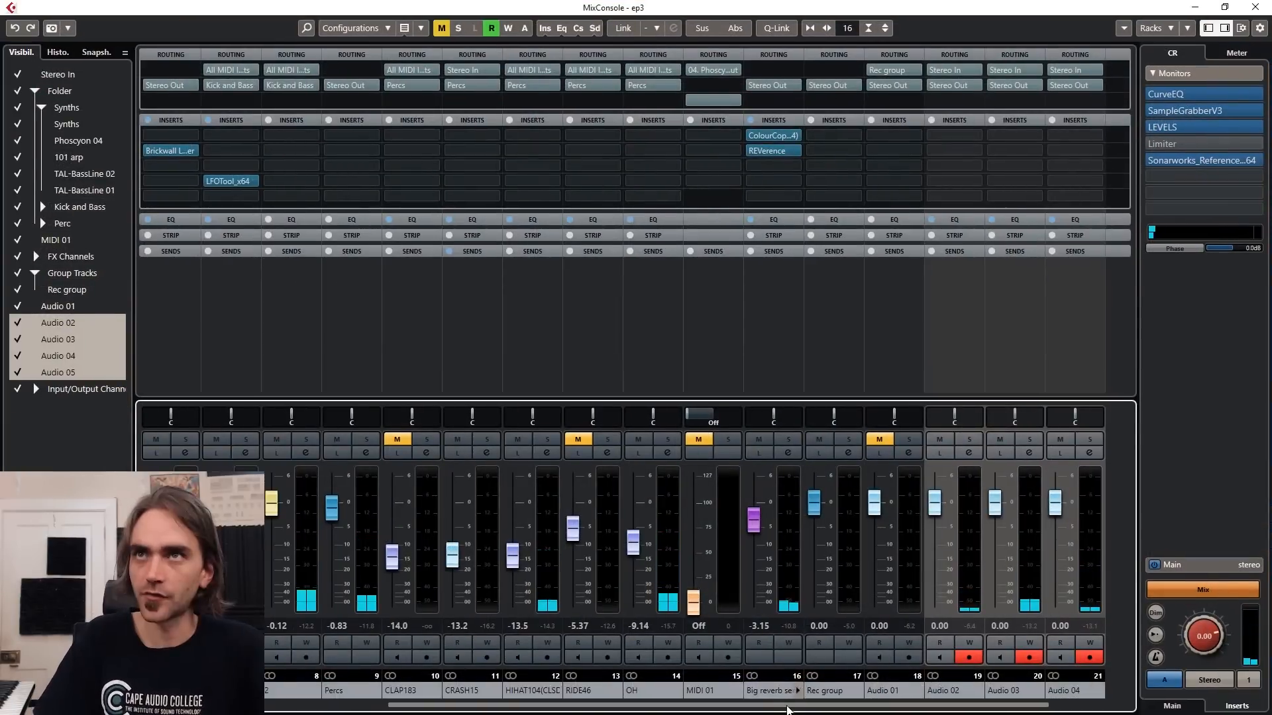
drag(788, 706, 872, 706)
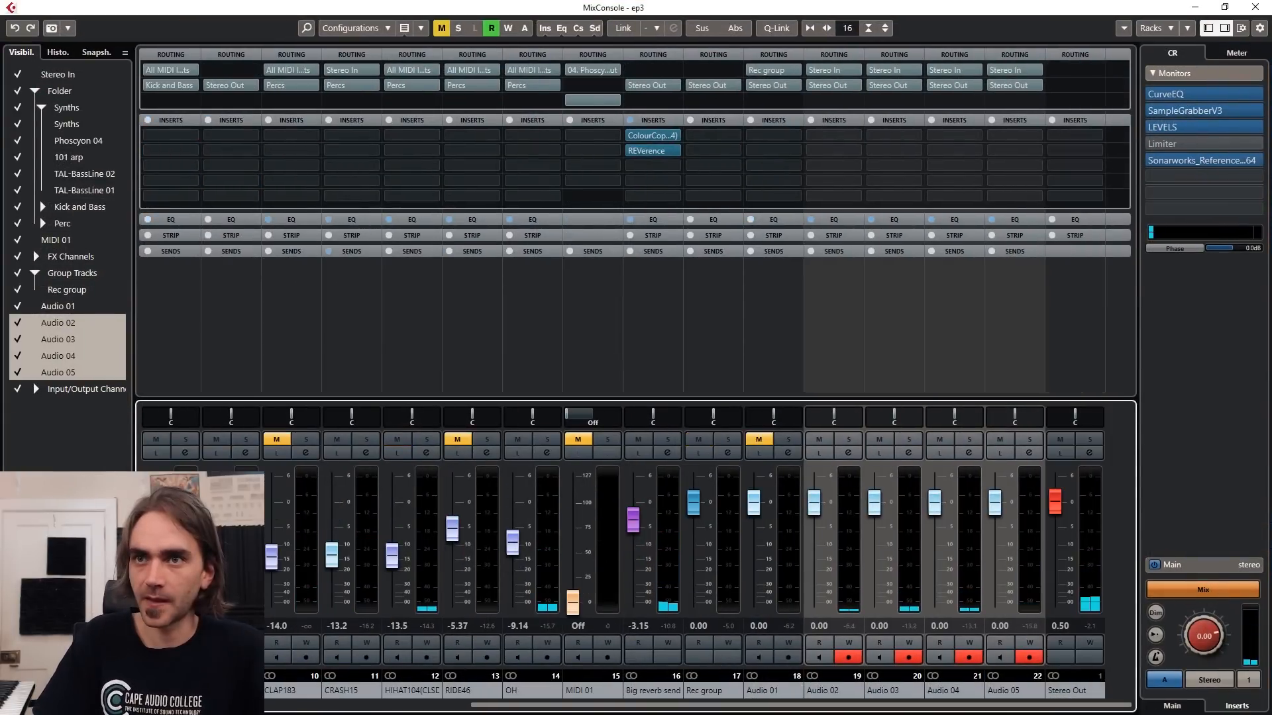
right_click(996, 506)
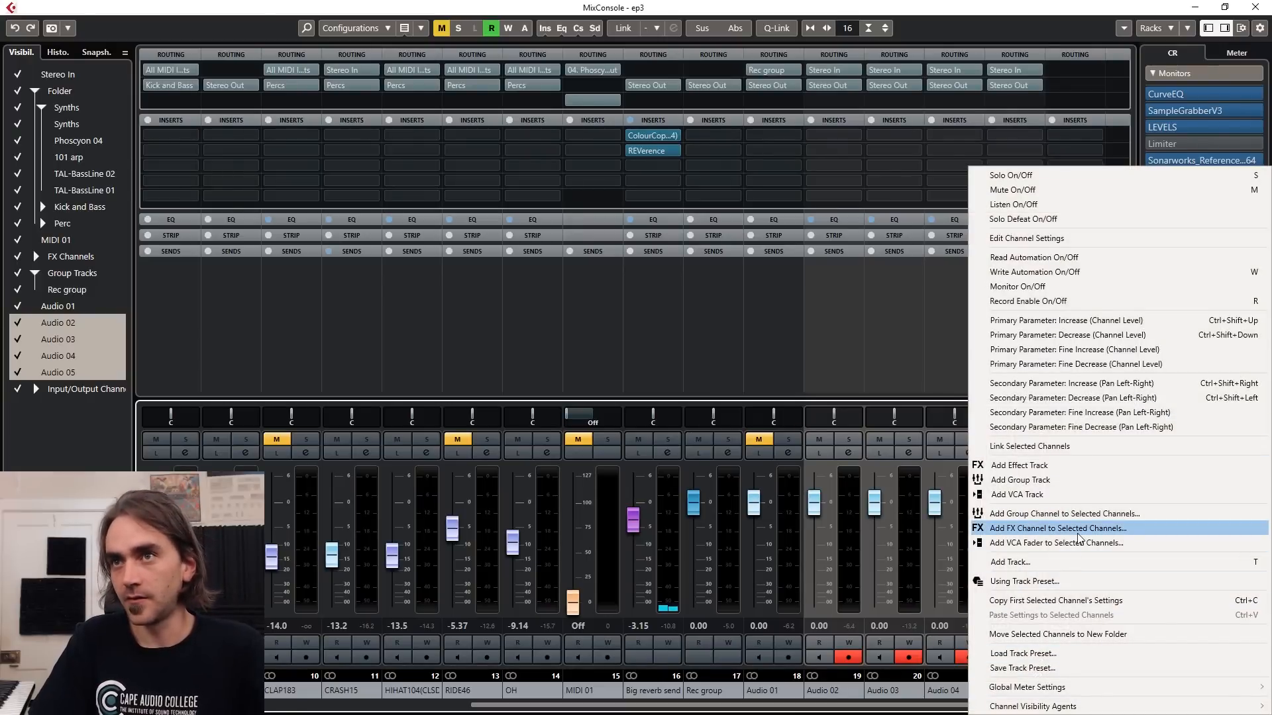
click(1073, 514)
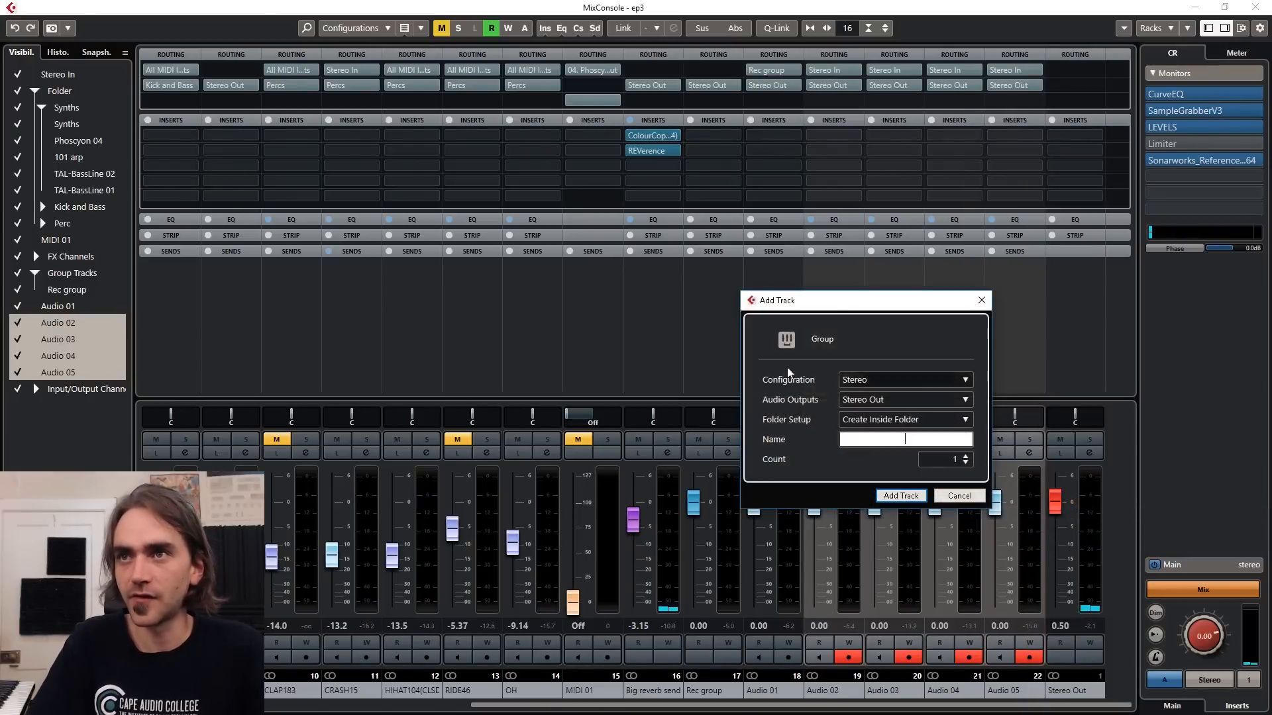
click(901, 496)
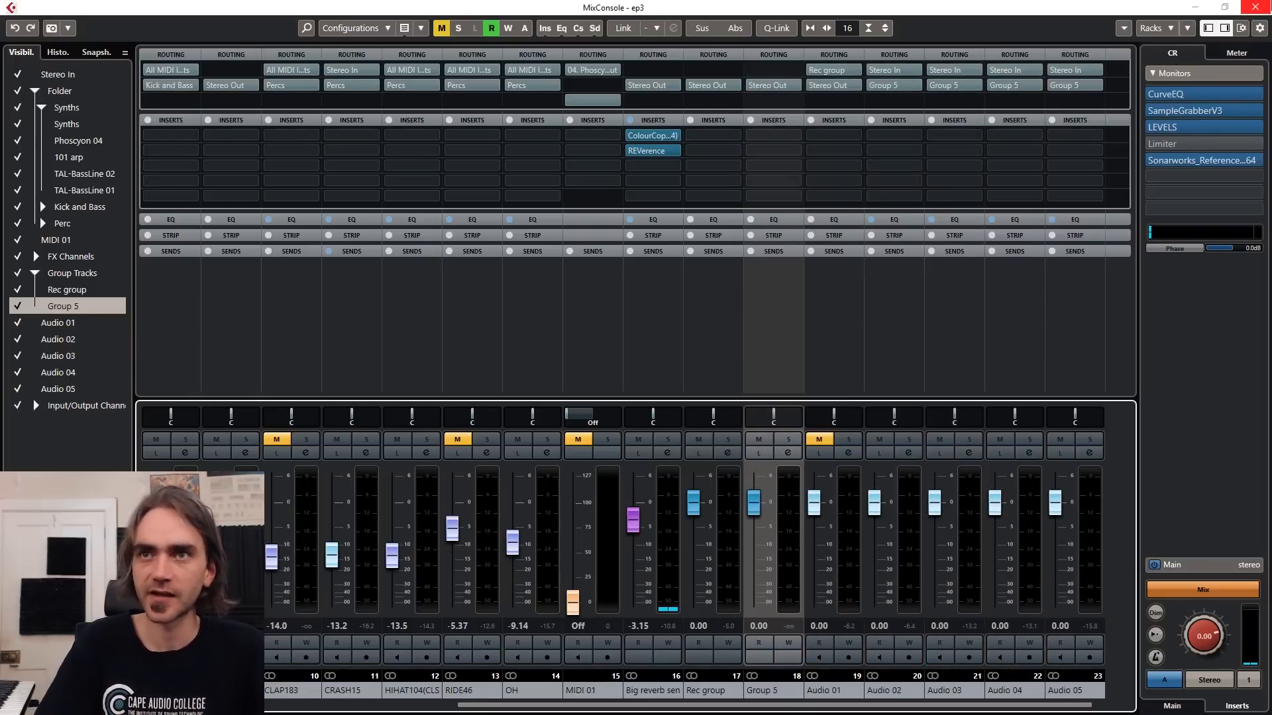
click(1266, 6)
Move the new group track between Audio 01 and Audio 02 in the track list.
scroll(589, 452, down, 1)
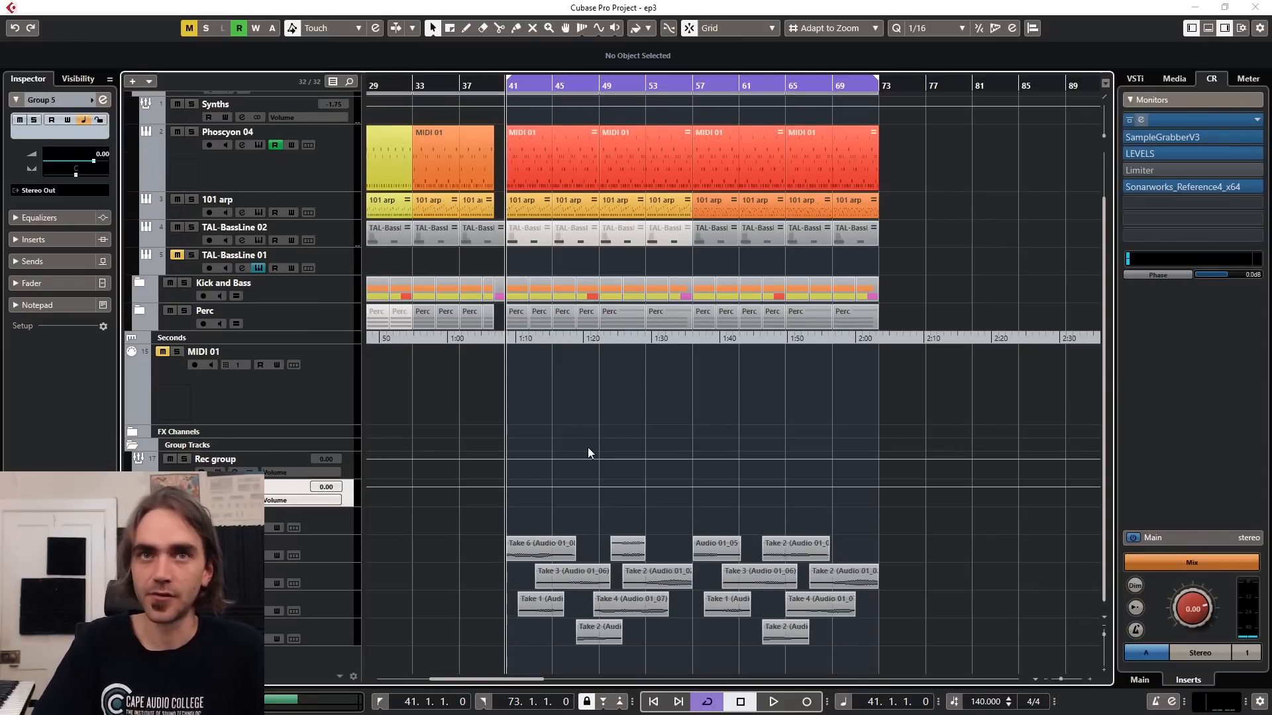
drag(349, 494, 347, 533)
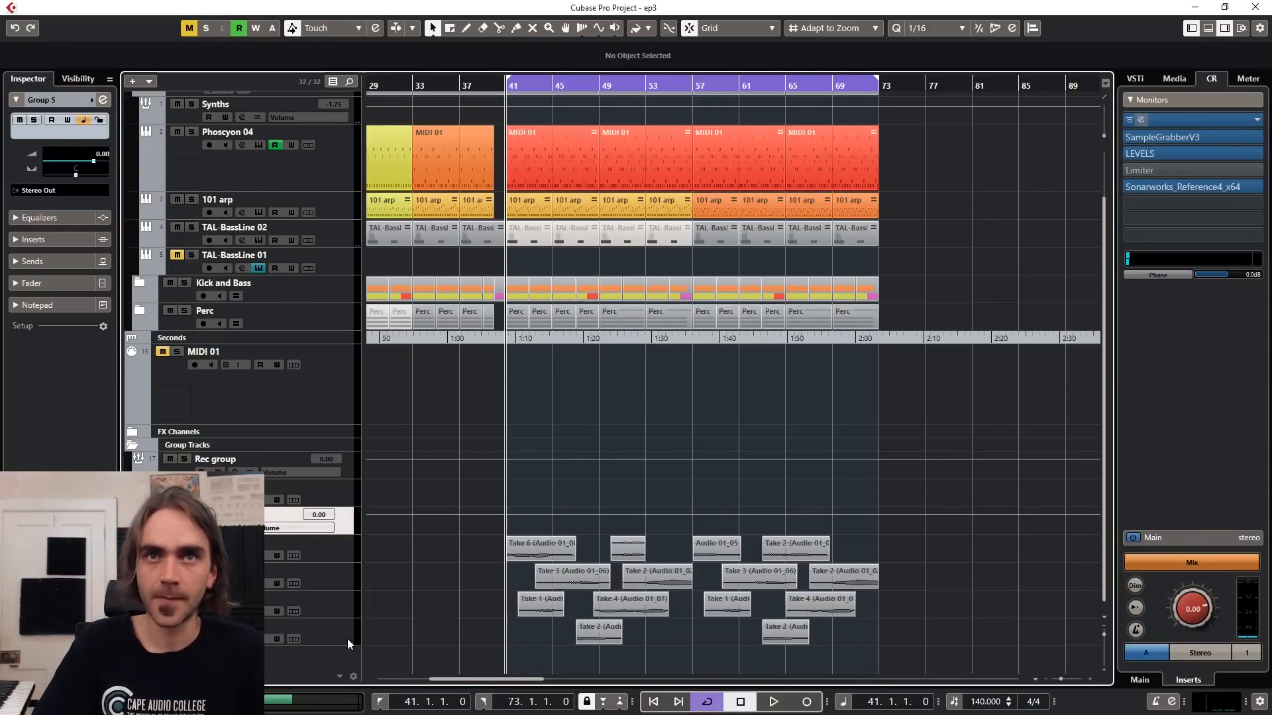
Move the selected group track and Audio 02 to Audio 05 into a new folder named 101 FX.
right_click(339, 627)
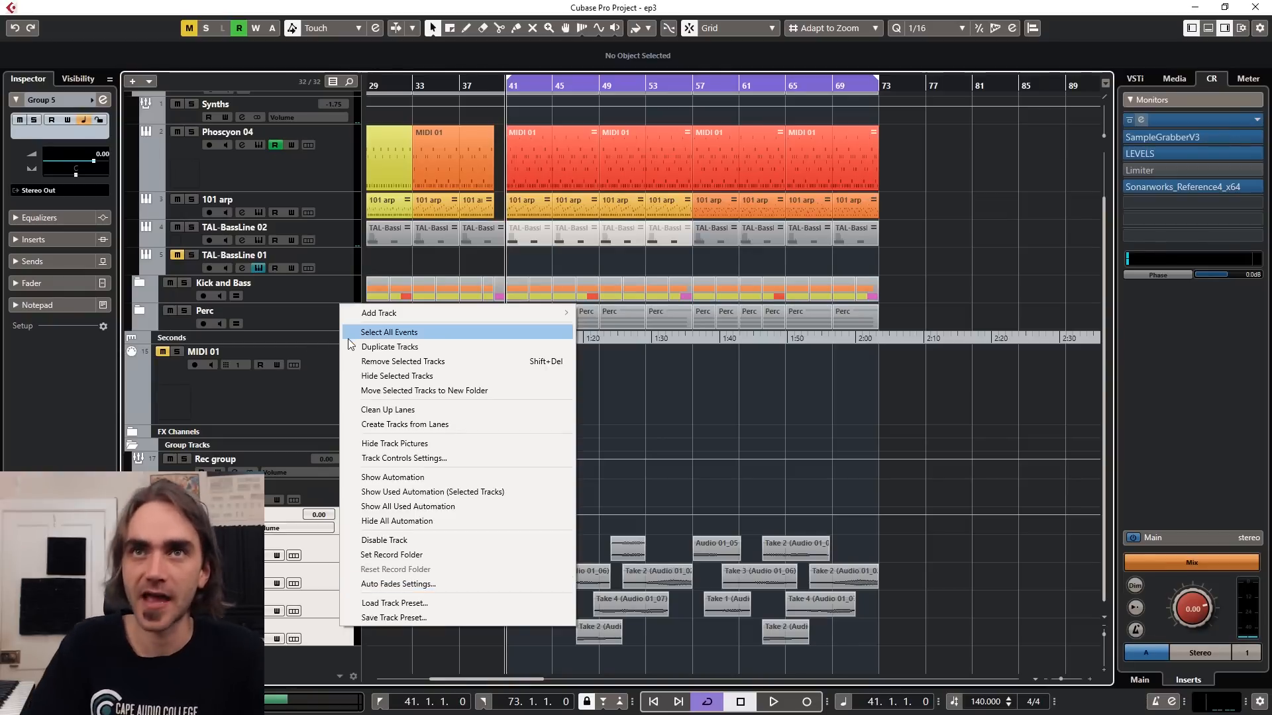
click(409, 390)
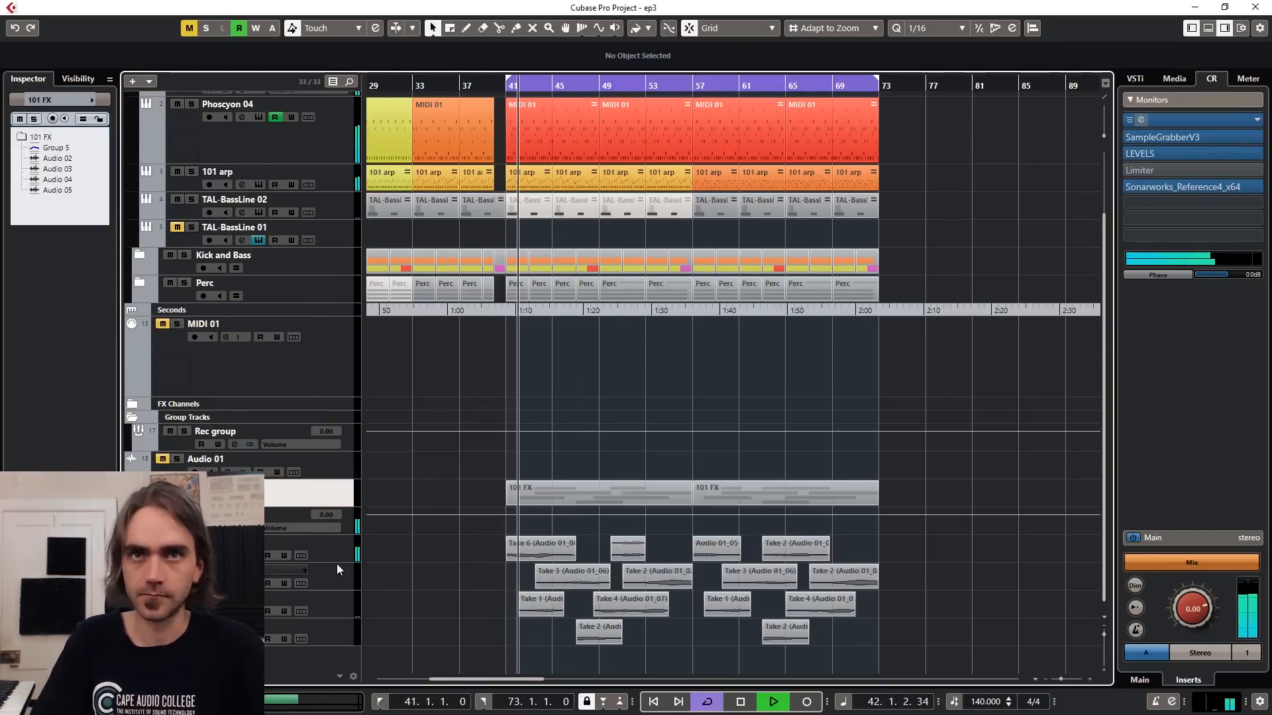
Equalize the new group channel with a 36 dB low cut at about 248 Hz and a -4.8 dB dip at 1761 Hz on band 3.
click(343, 524)
click(101, 100)
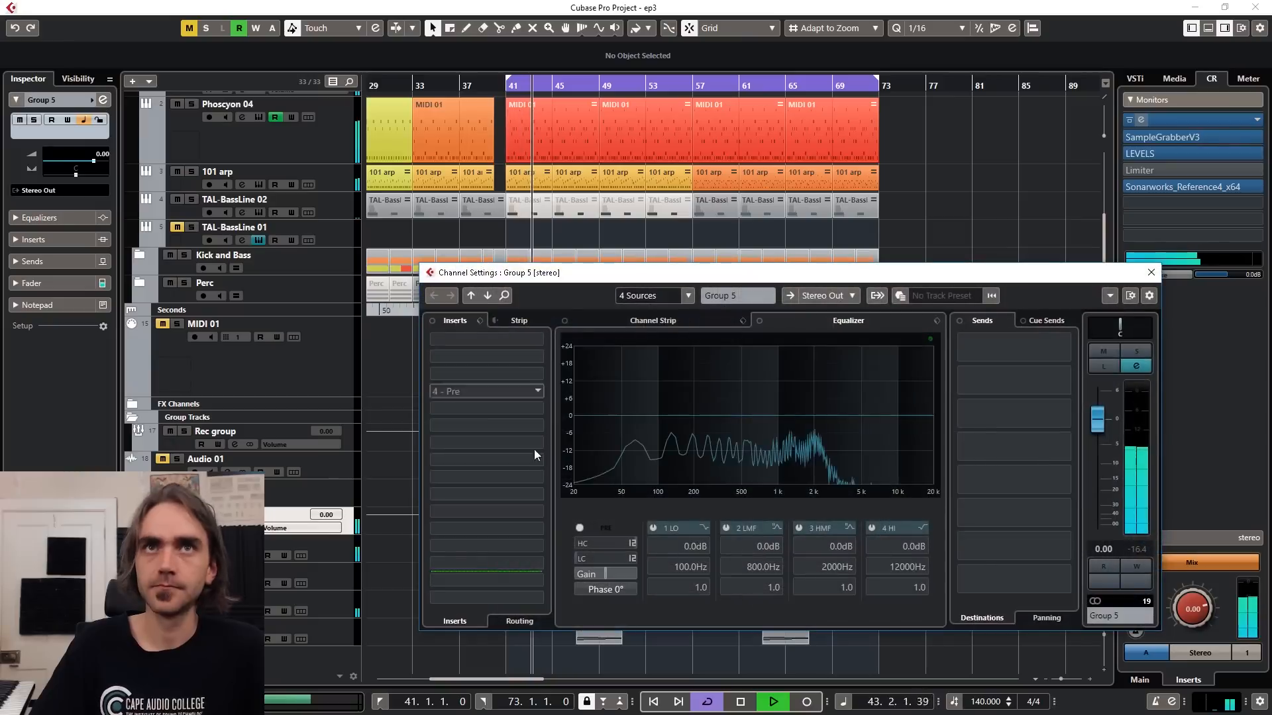
click(632, 559)
click(658, 593)
mouse_move(579, 558)
mouse_down()
mouse_move(625, 491)
mouse_move(631, 423)
mouse_move(629, 434)
mouse_up()
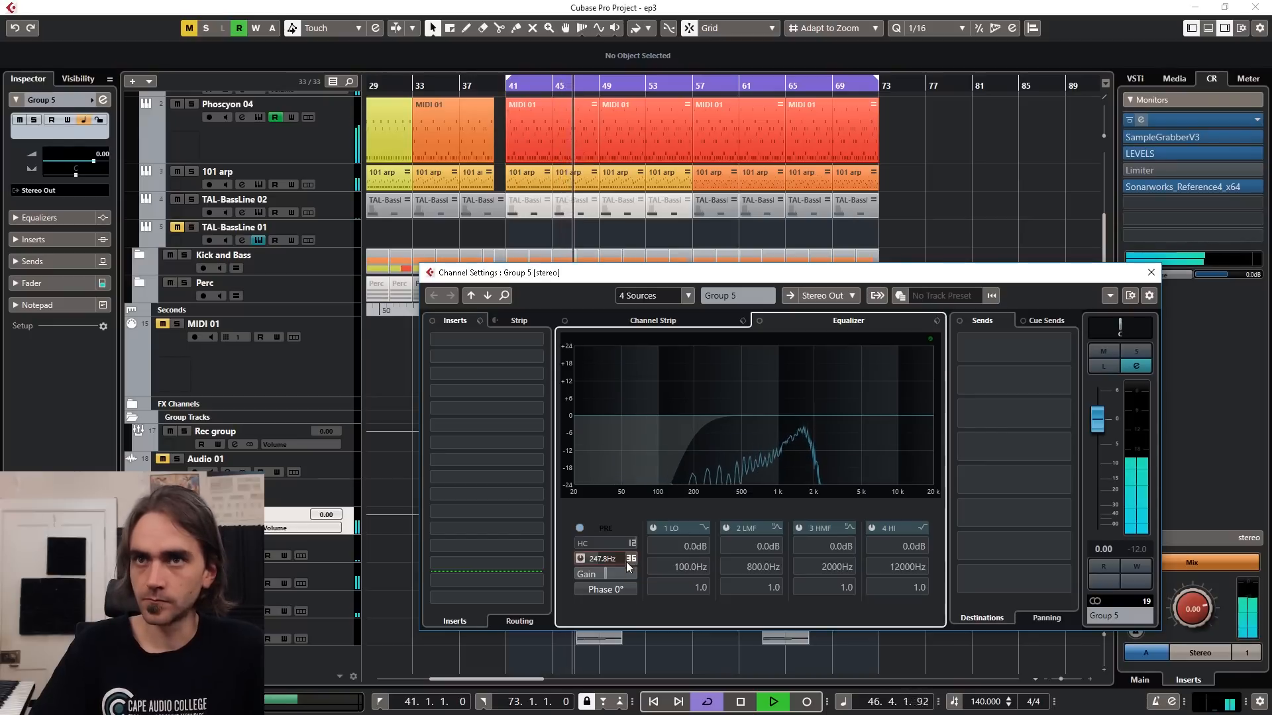
mouse_move(798, 416)
mouse_down()
mouse_move(804, 442)
mouse_move(806, 430)
mouse_up()
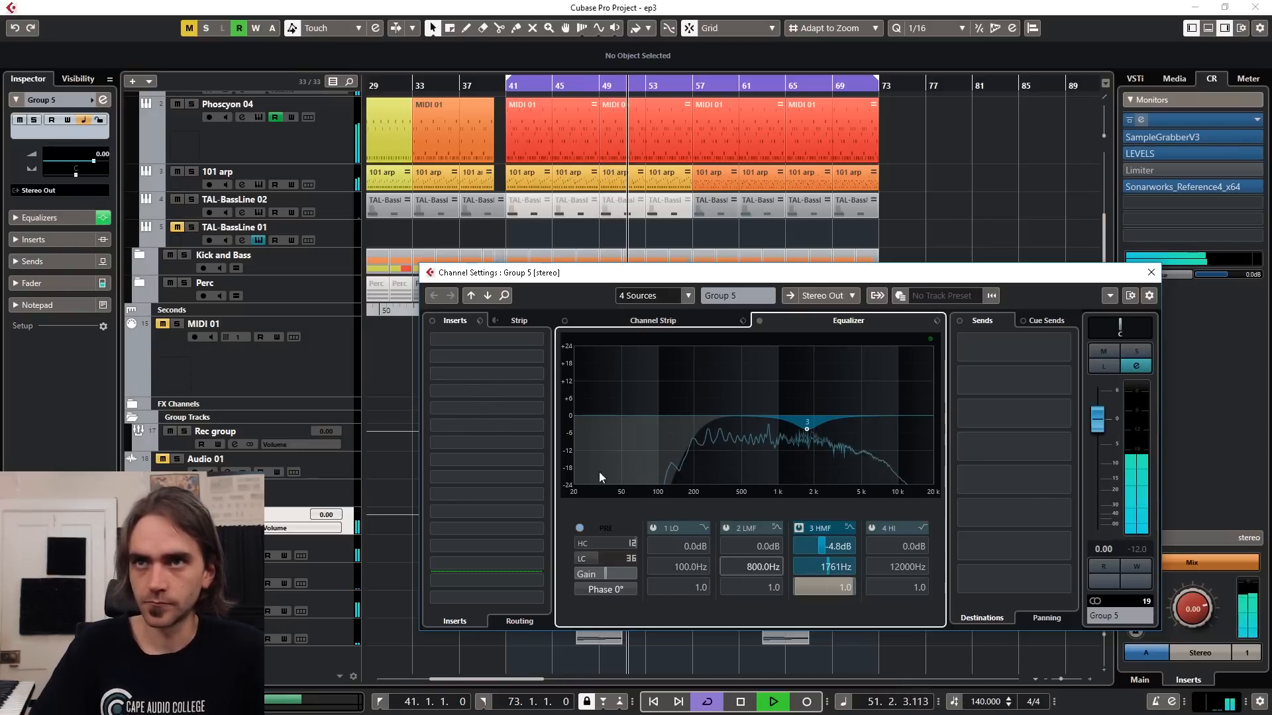
Insert the Wider plug-in on the group channel with its width at 128%.
click(483, 373)
text(wider)
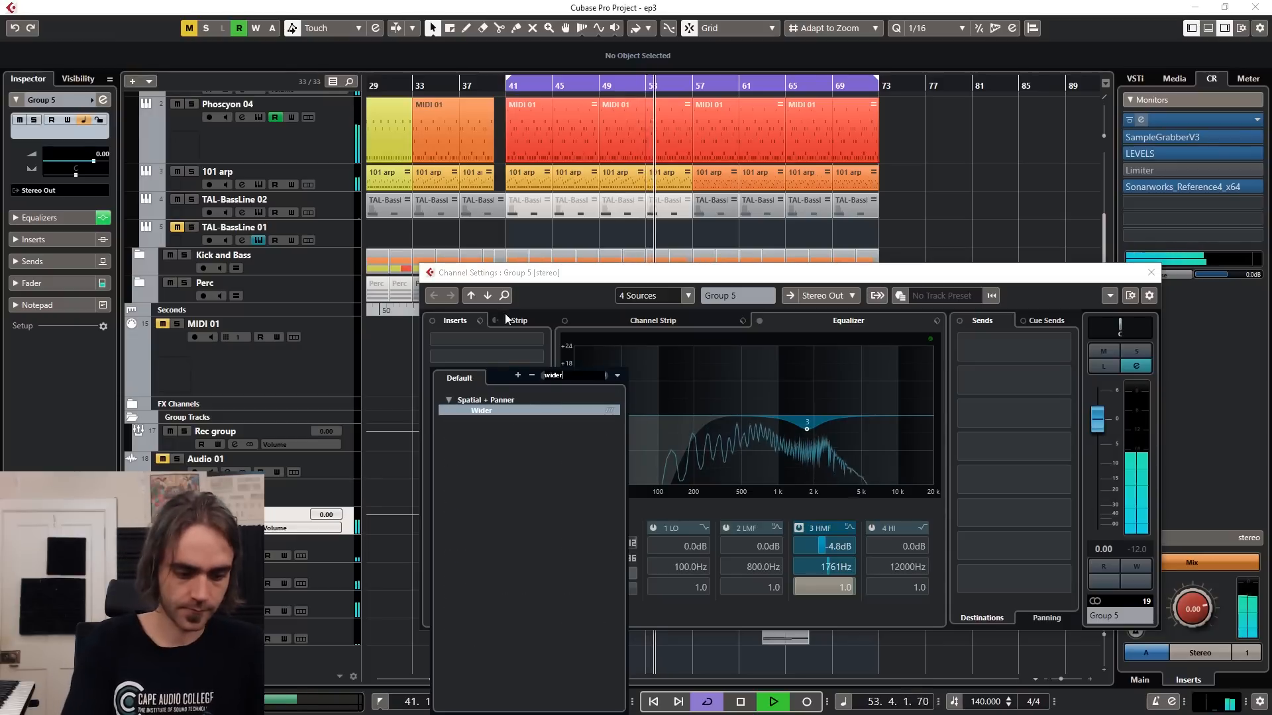
click(479, 410)
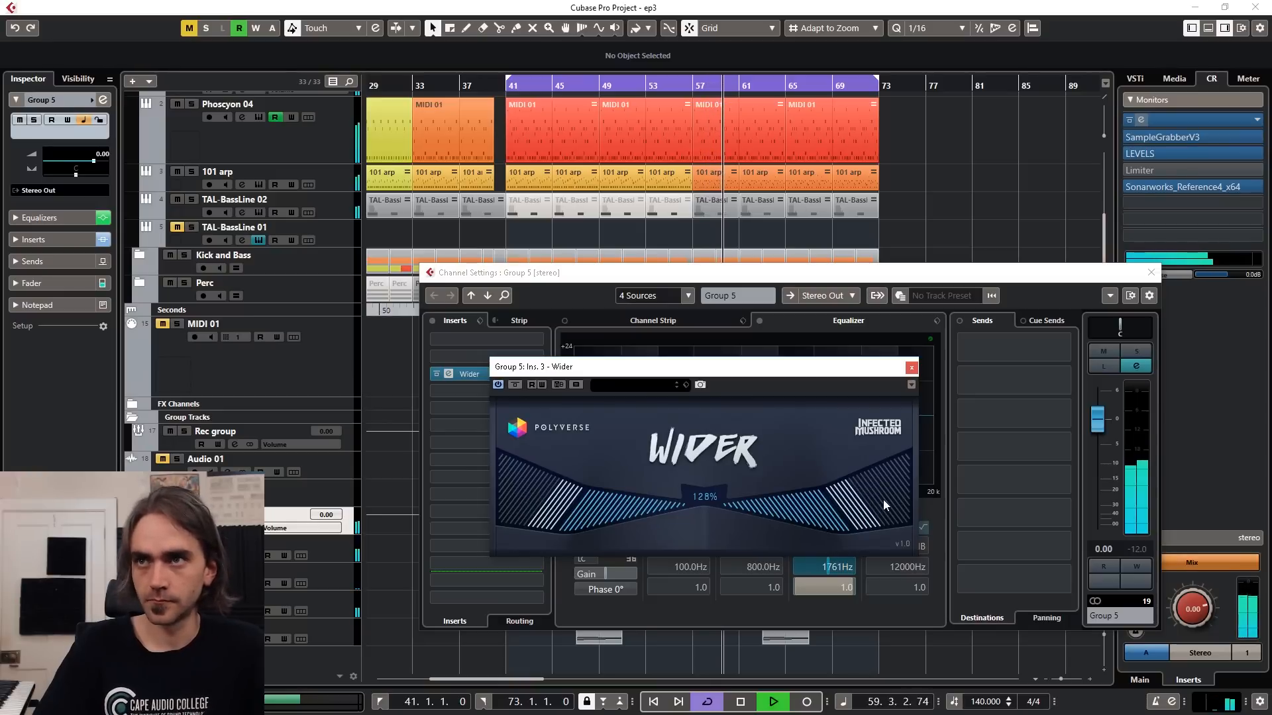
click(912, 368)
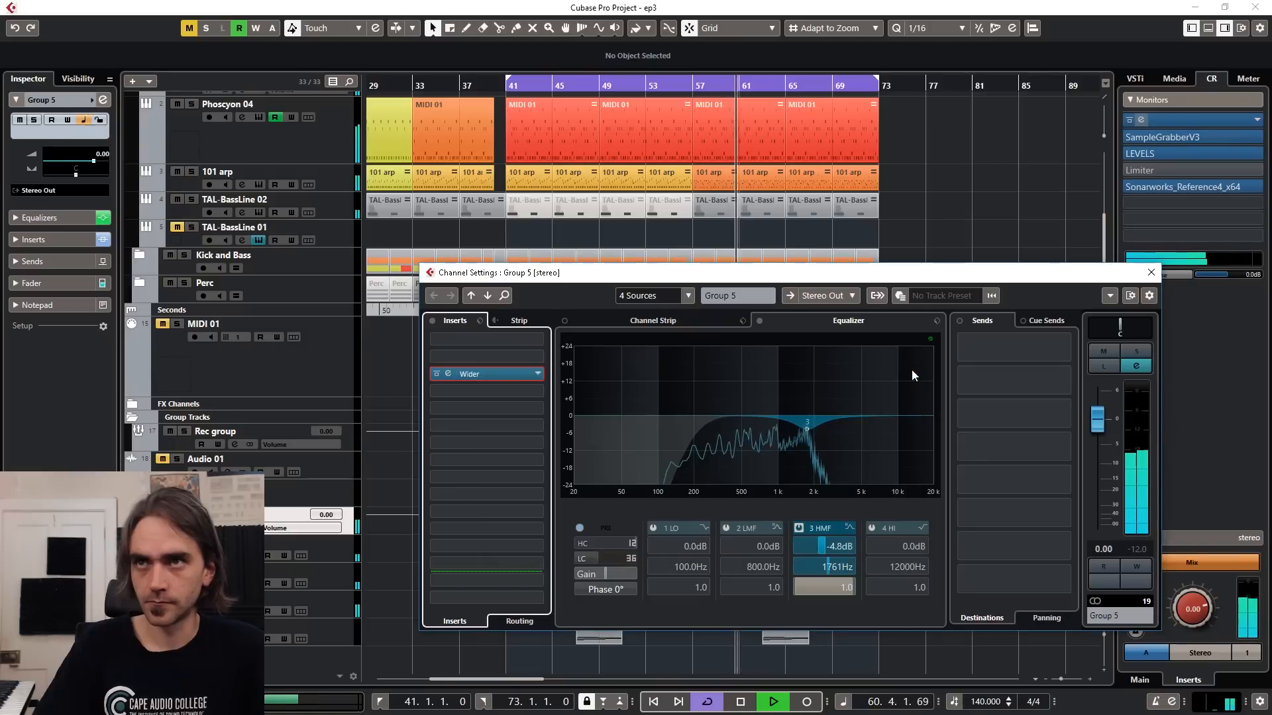
Activate a send from the group to Big reverb send at -5.68 dB and set the group's fader to -3.06 dB.
click(997, 381)
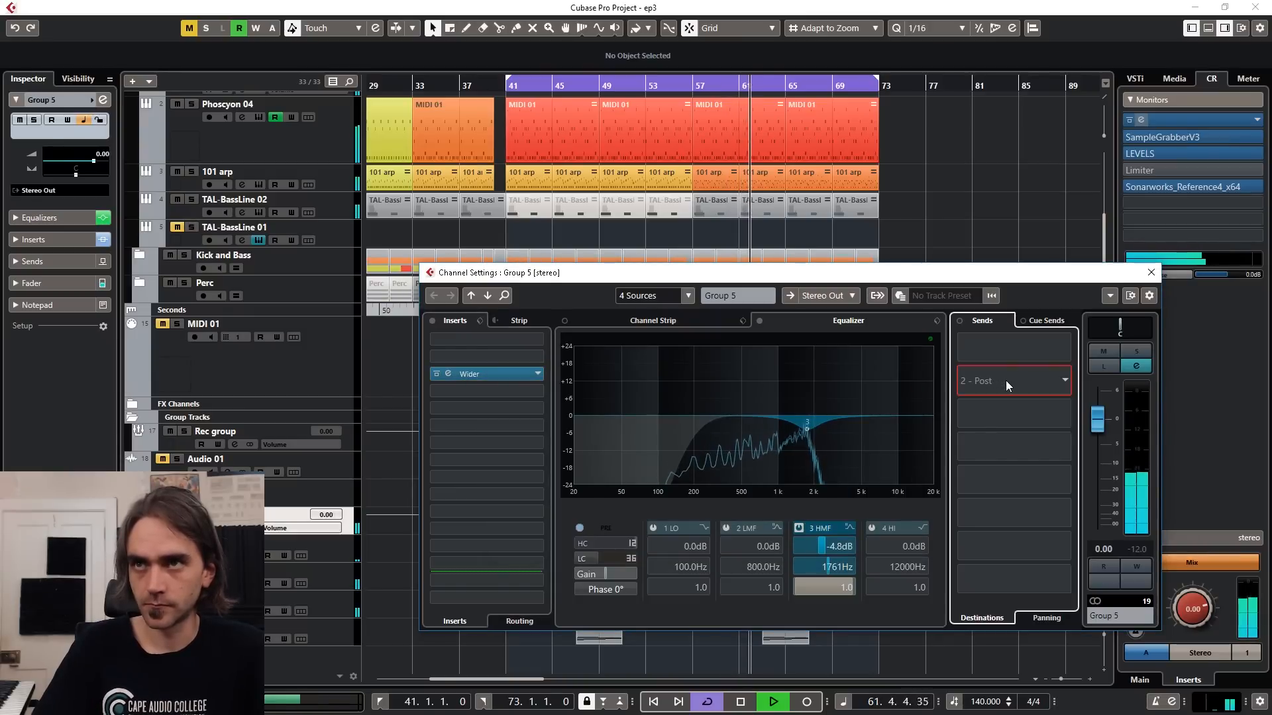
click(1023, 428)
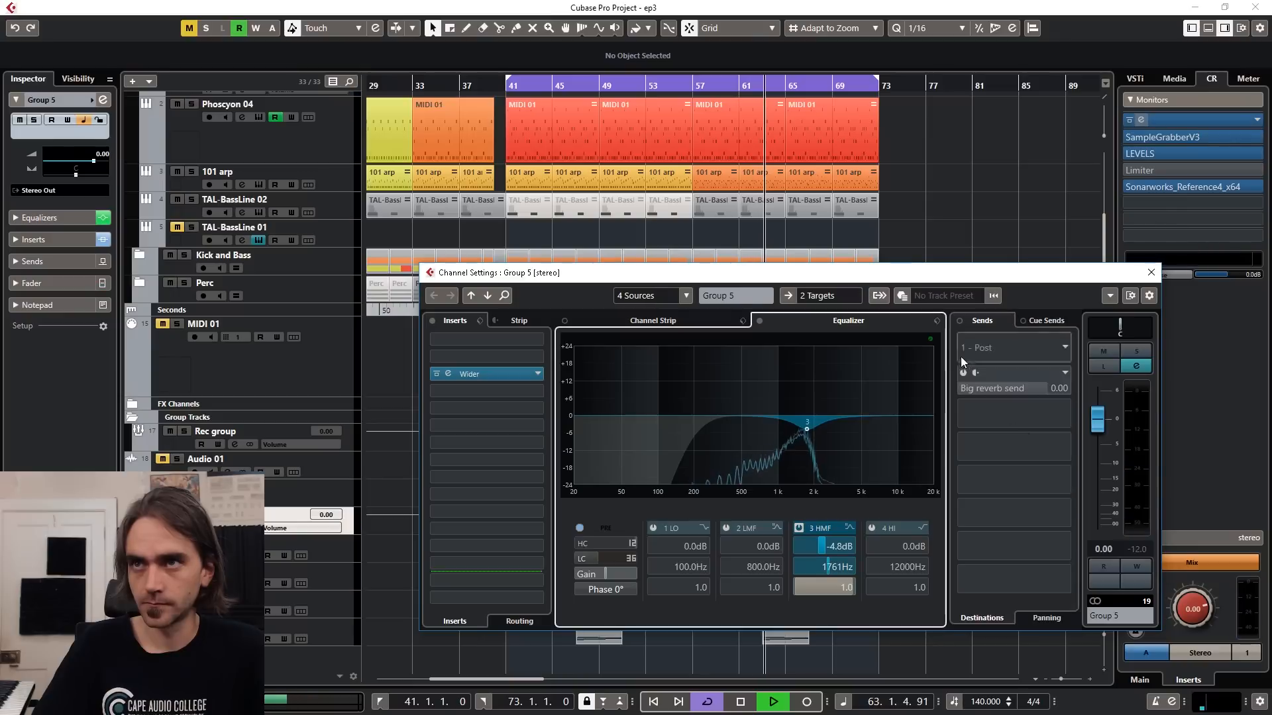
key(space)
key(space)
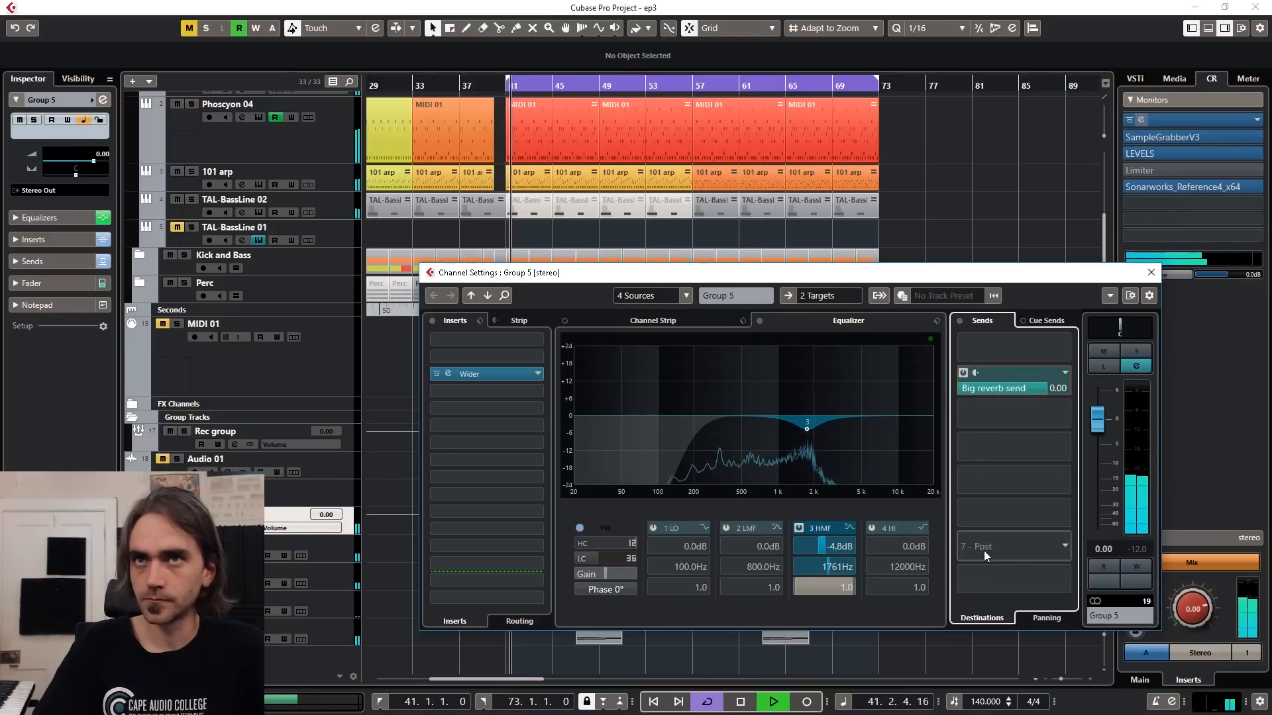
drag(1098, 418, 1111, 448)
drag(1032, 392, 1024, 388)
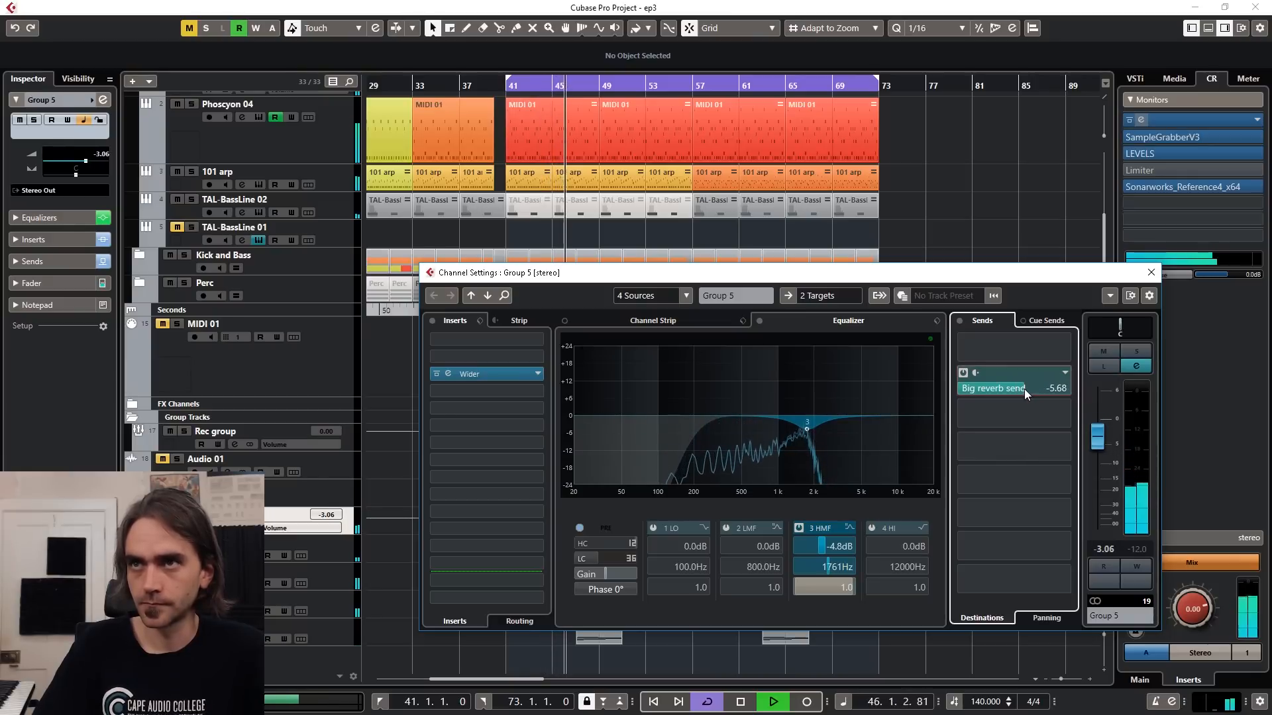
Add a -1.4 dB cut at 1632 Hz on the group's high EQ band and close its channel settings.
drag(894, 424, 804, 422)
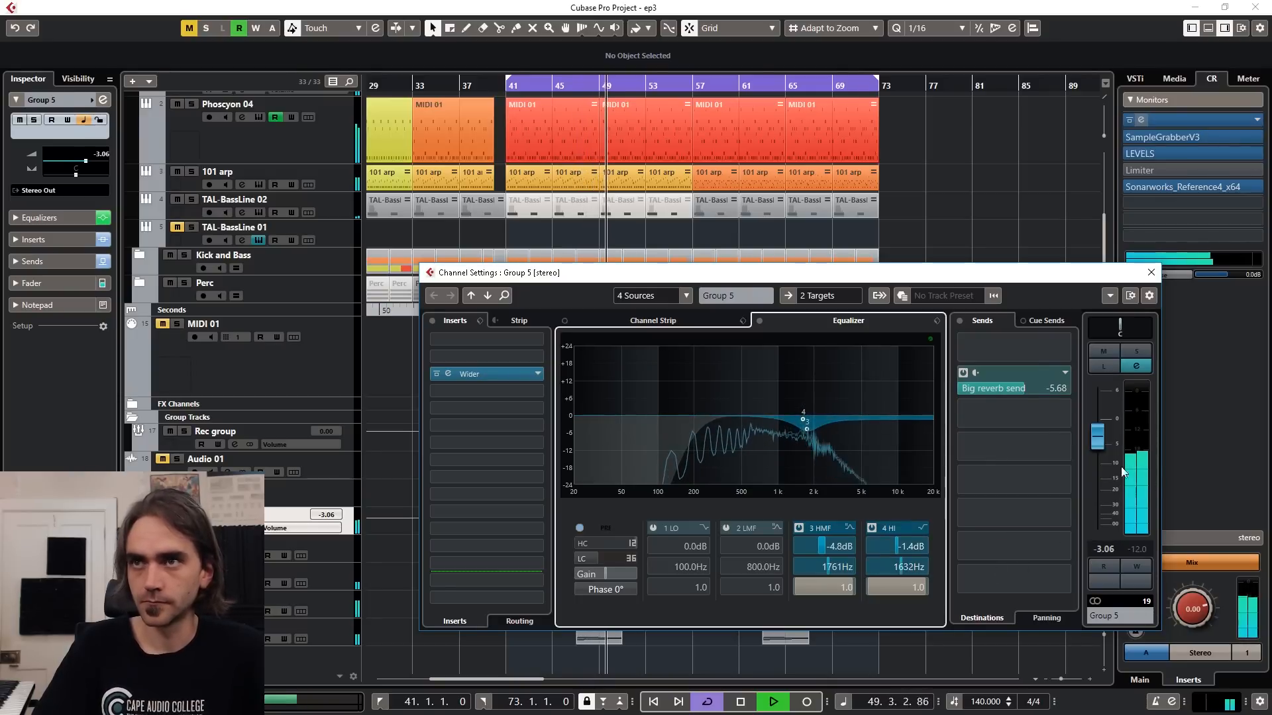
click(1150, 273)
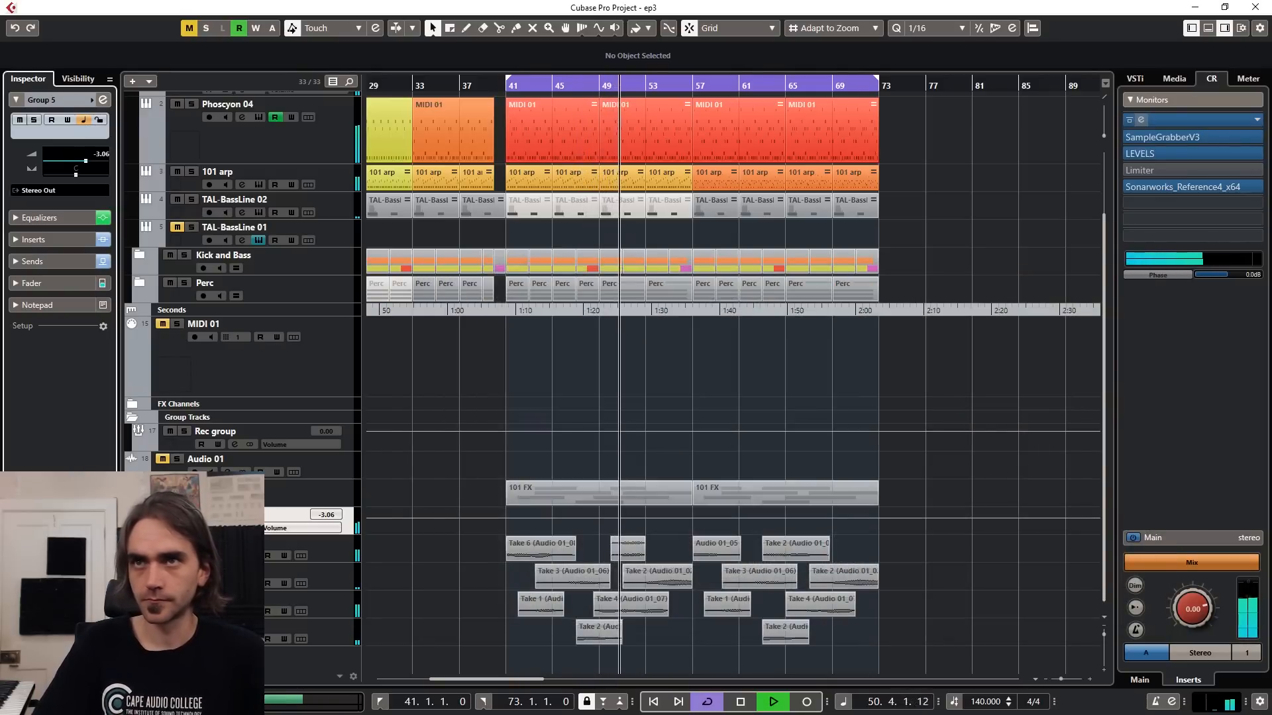
Collapse the 101 FX folder and copy its two parts from bars 41 to 73 so the copies start at bar 9.
click(135, 487)
key(g)
key(g)
key(g)
key(g)
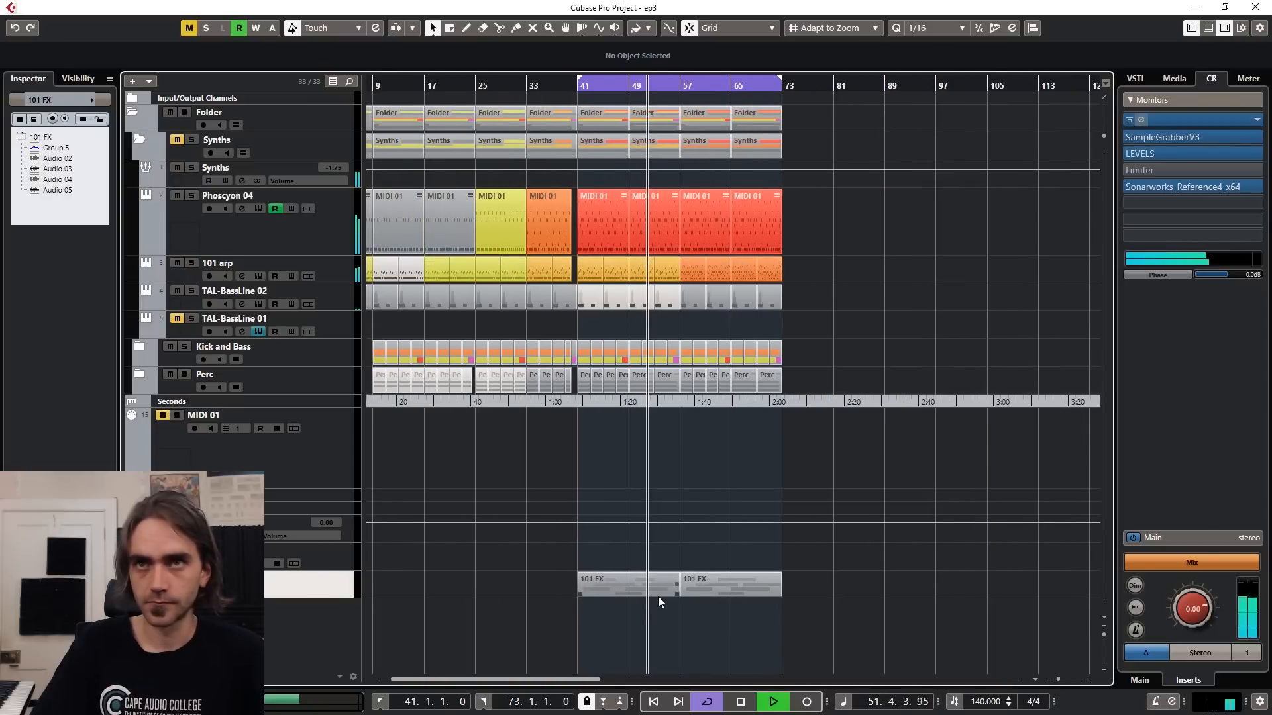
drag(761, 624, 563, 582)
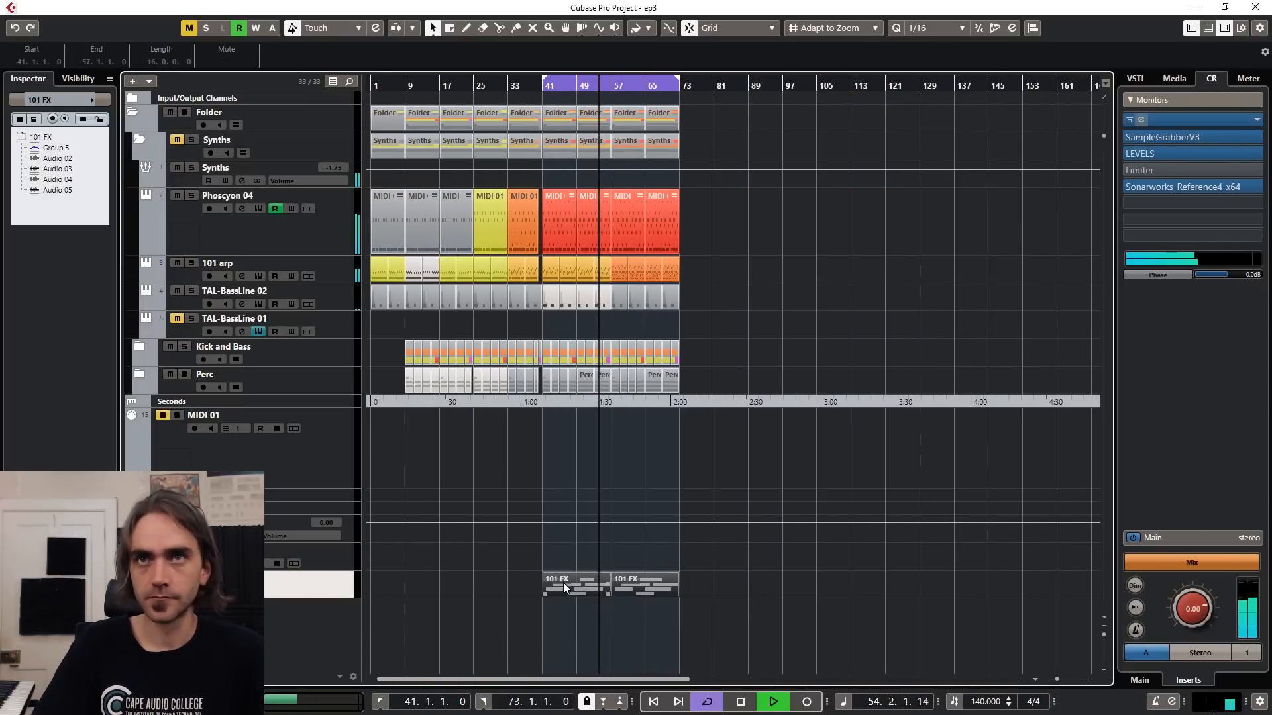
key(h)
key(h)
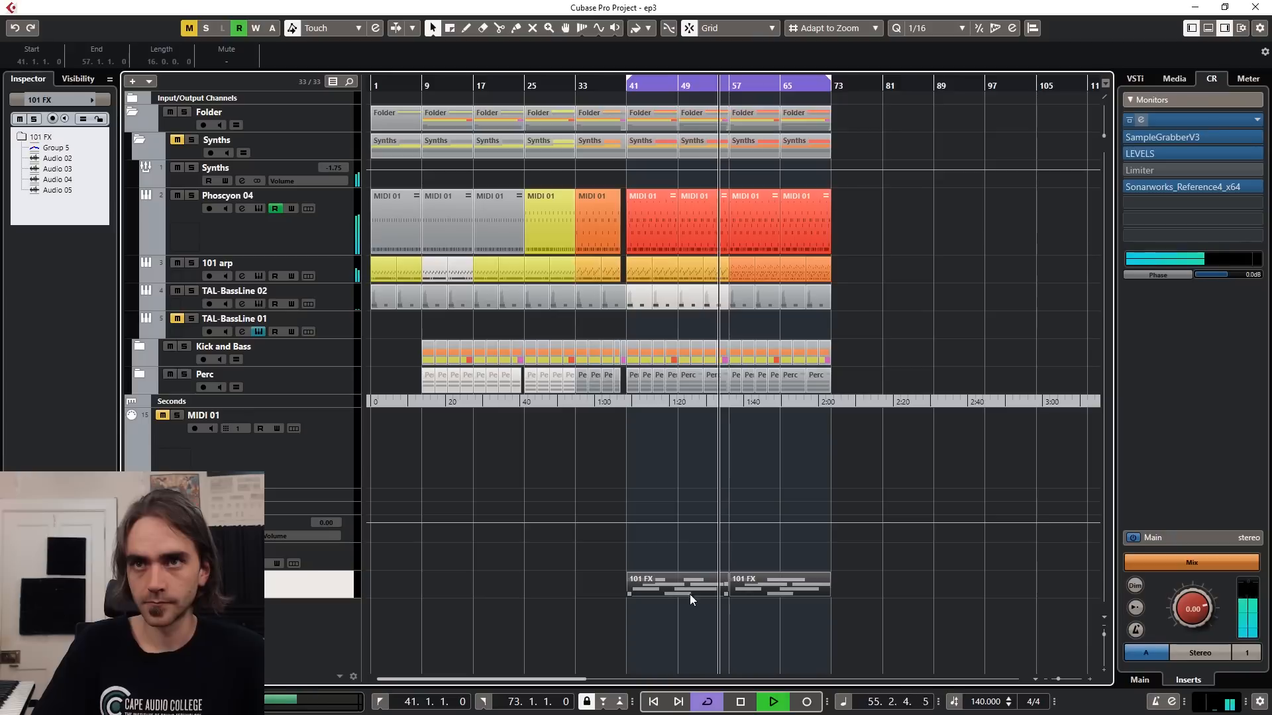
drag(623, 584, 485, 589)
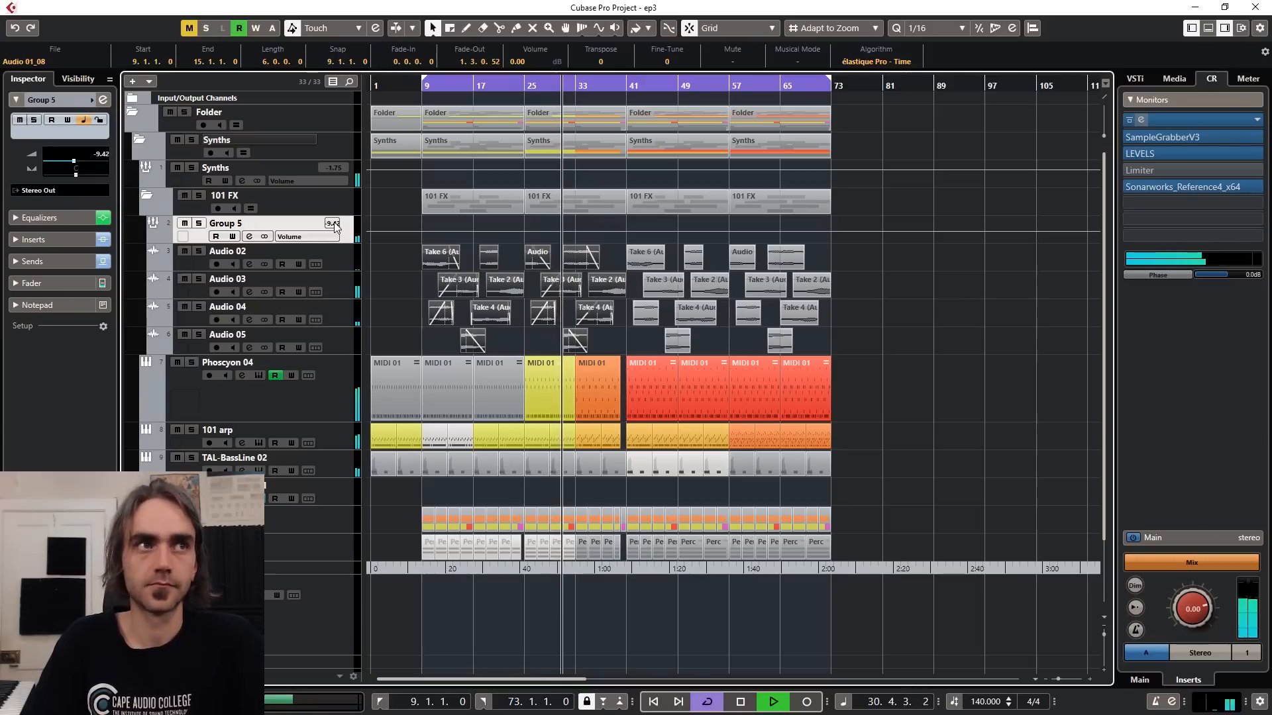
Examine how the copied 101 FX takes line up with the other tracks across bars 9 to 73 during playback.
click(977, 405)
scroll(598, 406, up, 3)
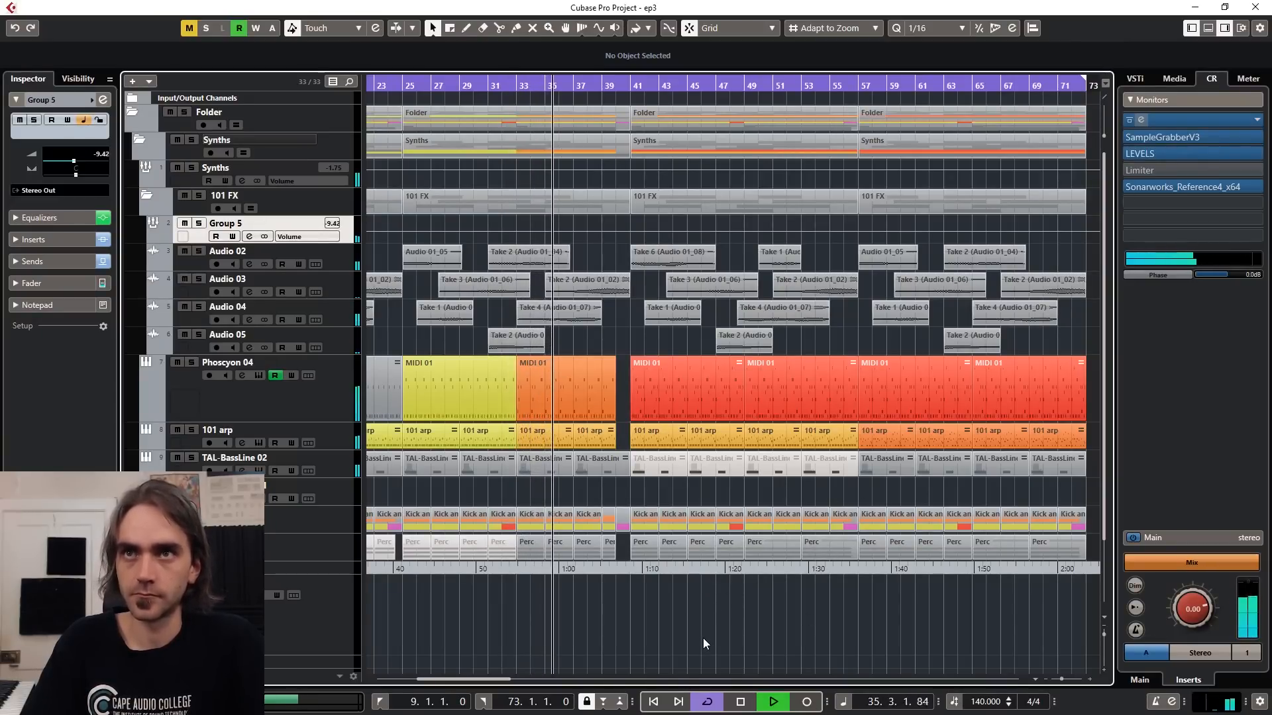
scroll(690, 634, down, 2)
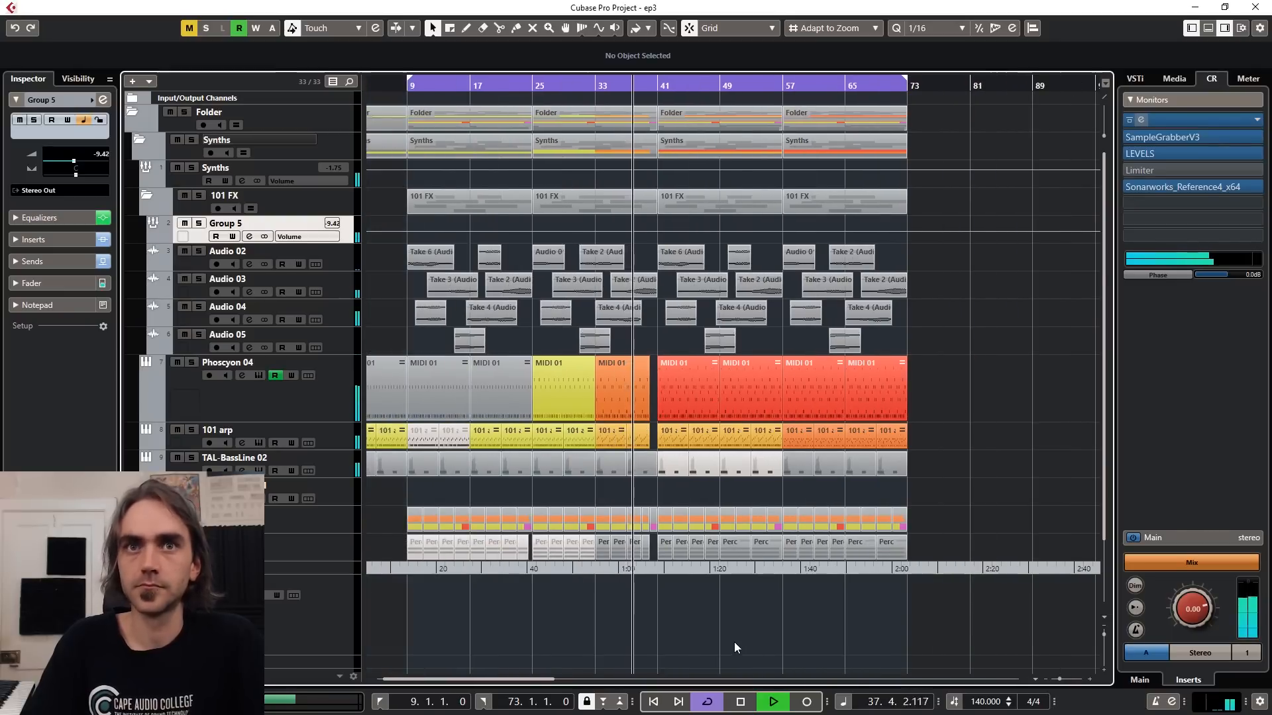
scroll(778, 655, up, 2)
scroll(777, 654, up, 2)
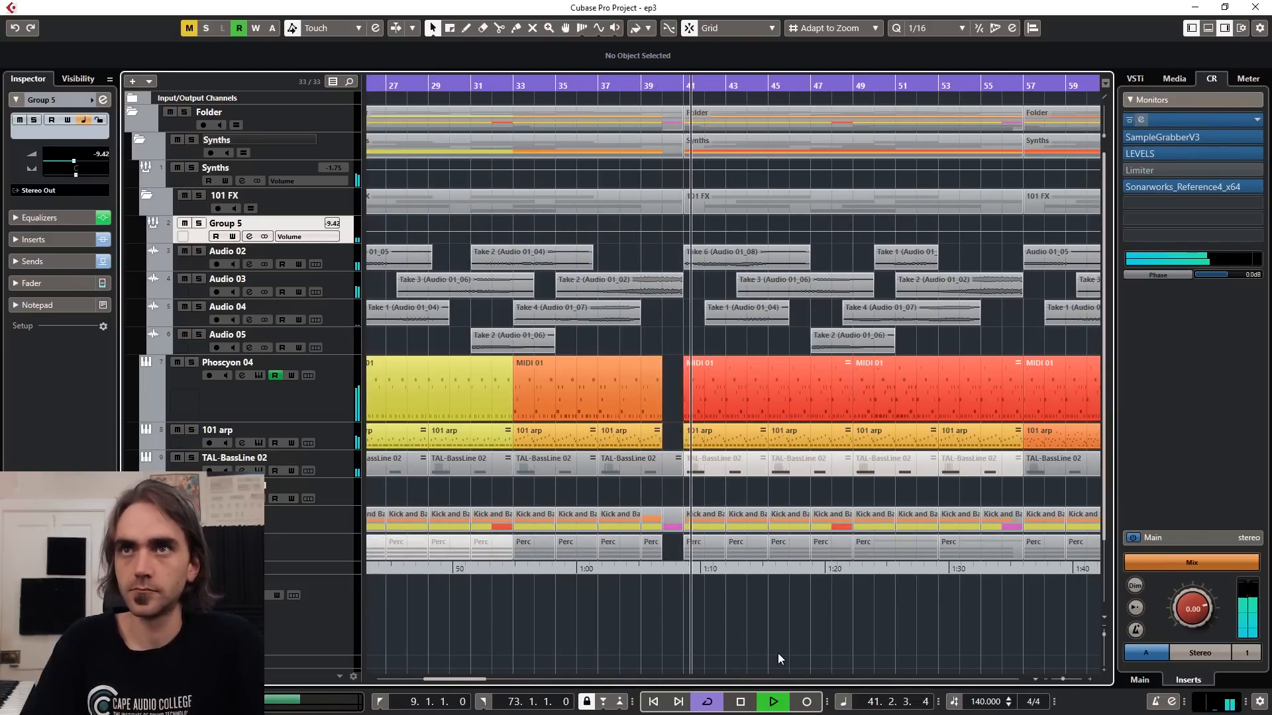
scroll(778, 653, down, 2)
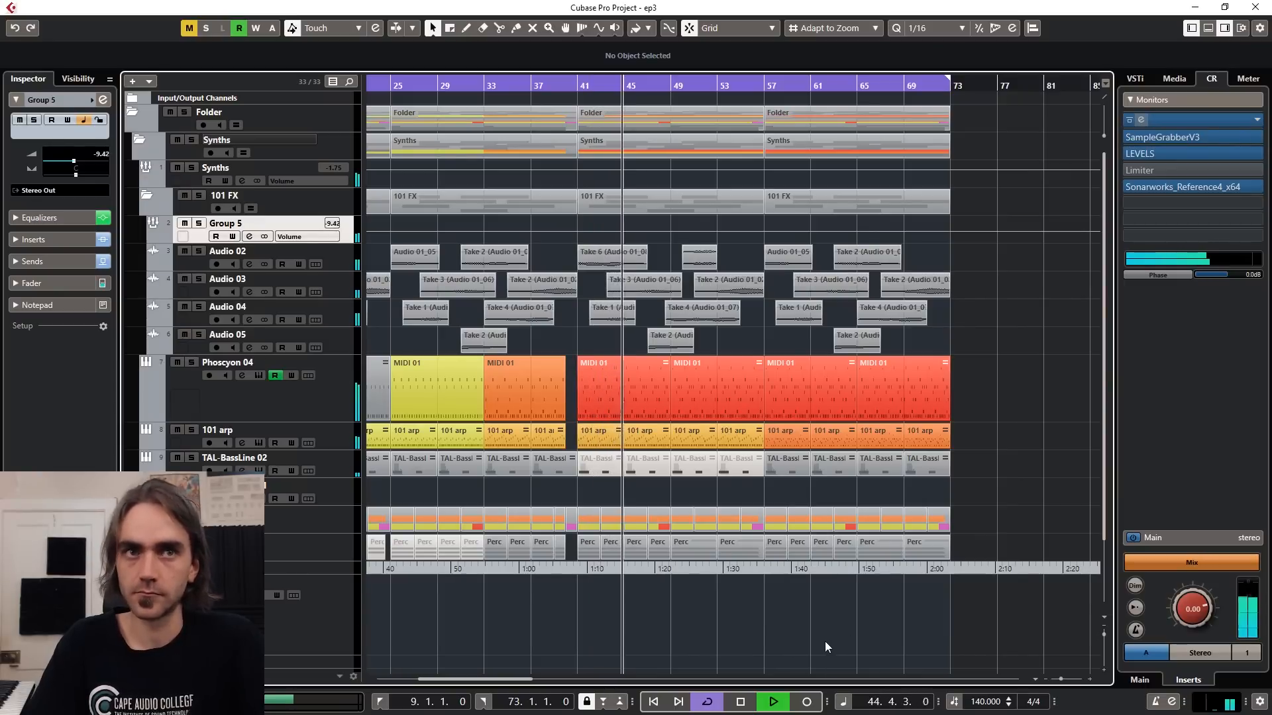
scroll(774, 637, down, 2)
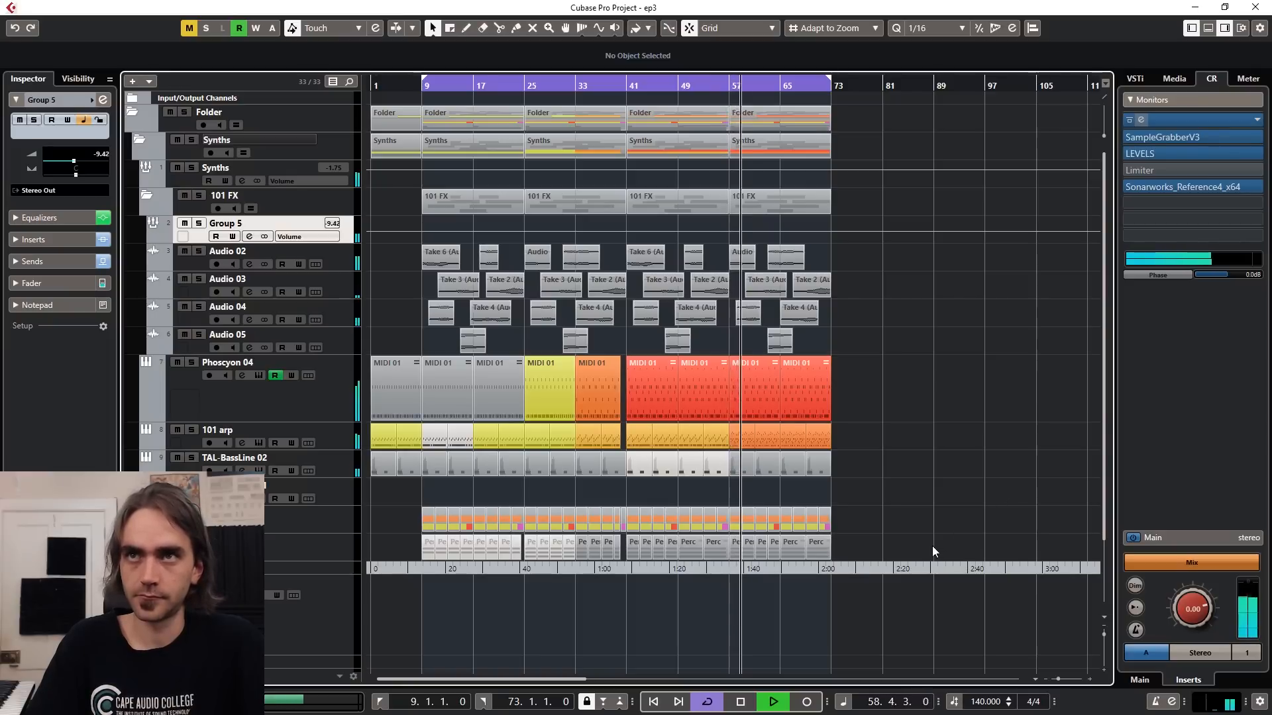
scroll(924, 539, up, 2)
scroll(920, 539, down, 3)
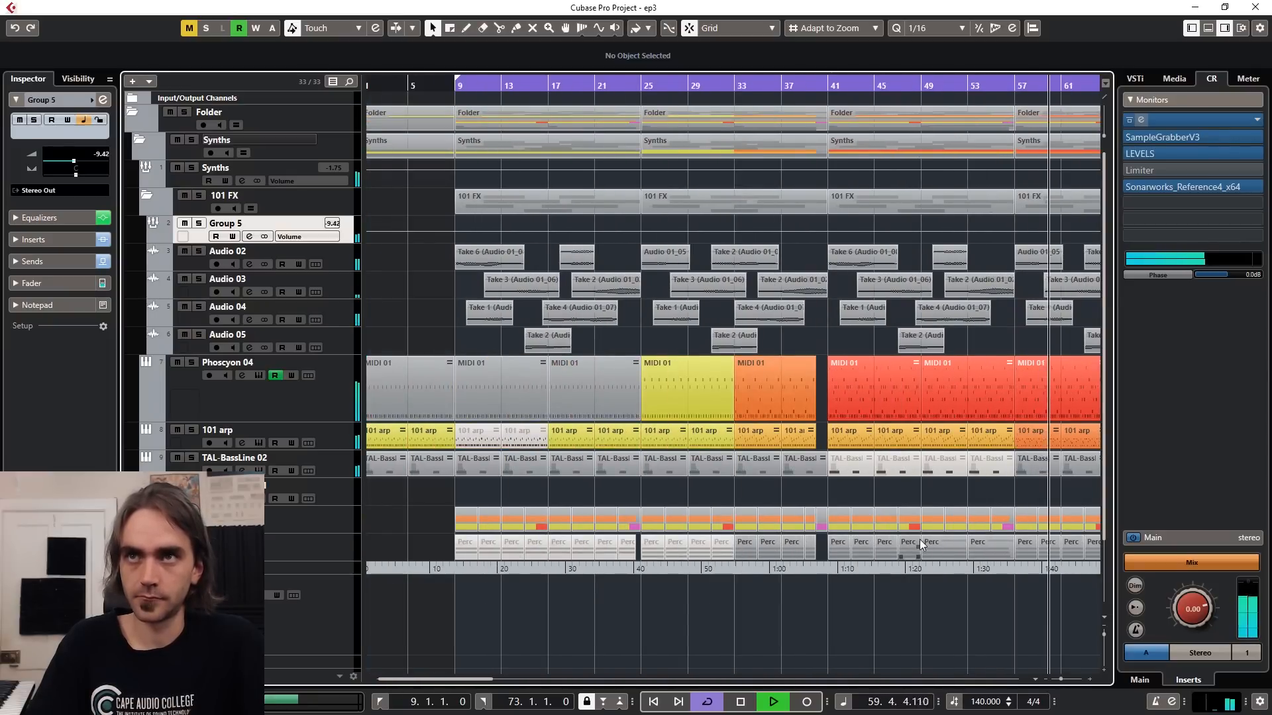
scroll(920, 539, up, 2)
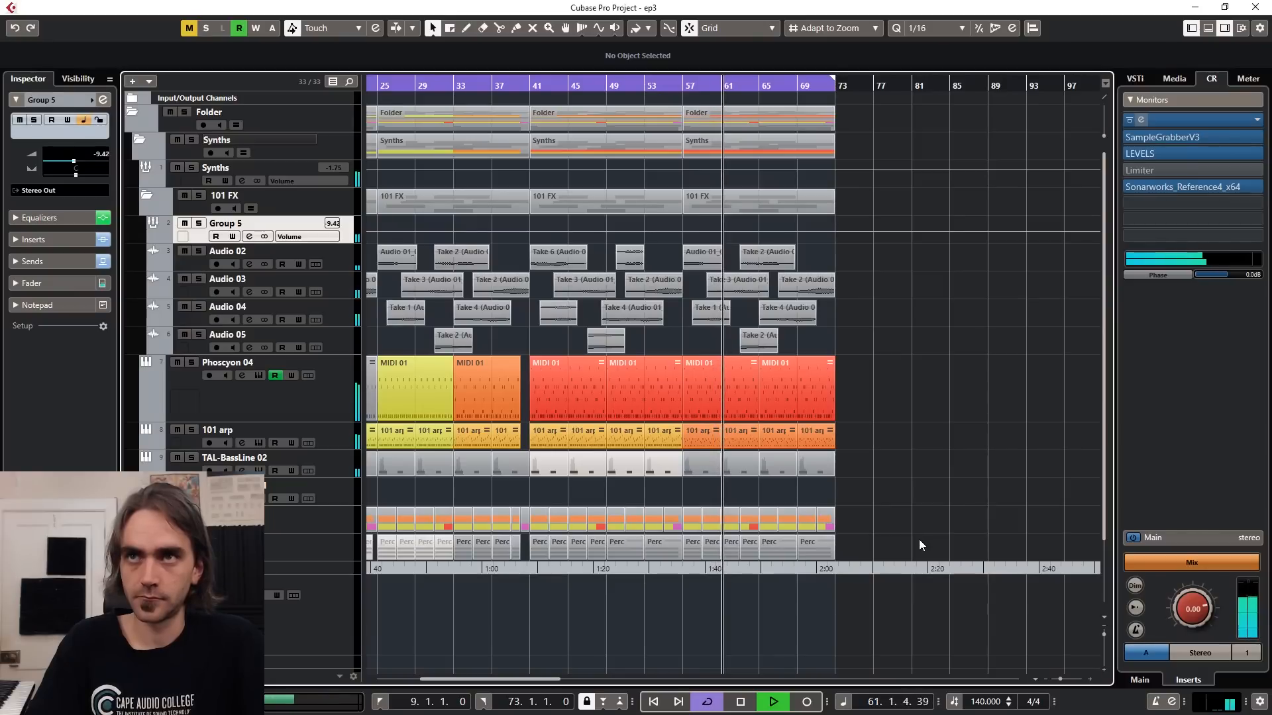
scroll(919, 540, up, 1)
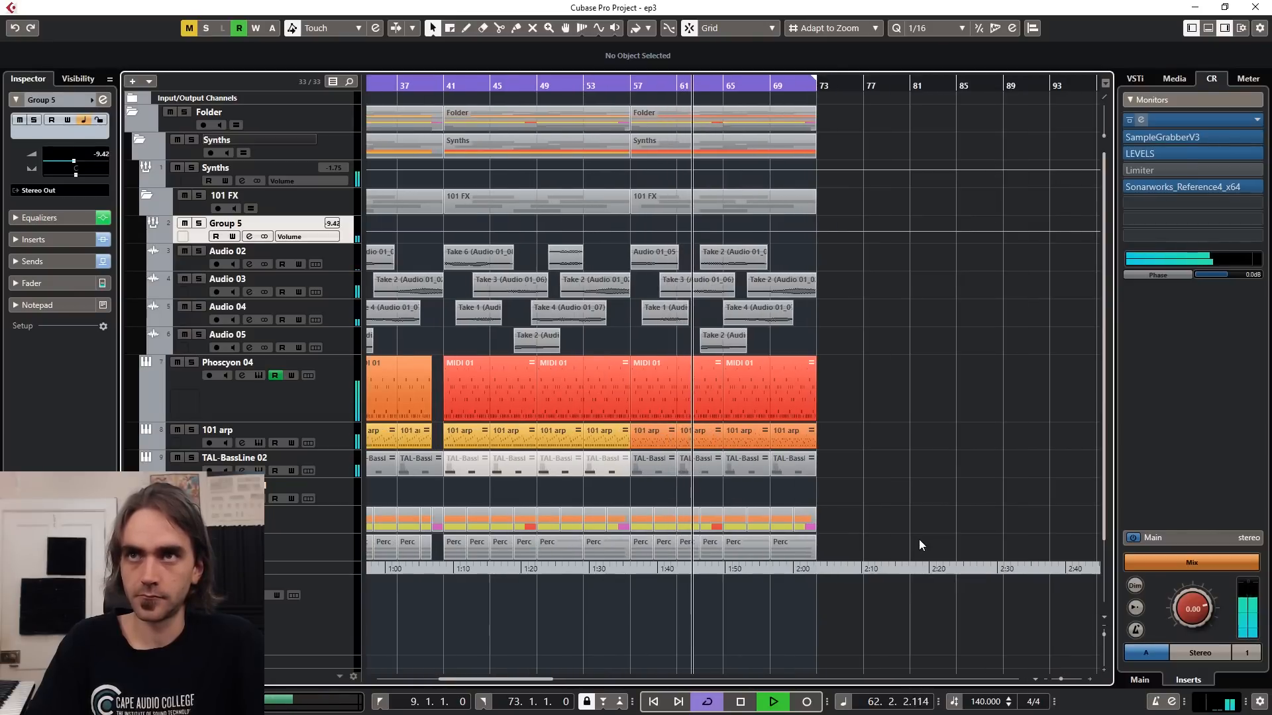
Repeat the 101 FX folder part at bar 57 twice so the copies fill bars 73 to 105.
scroll(919, 539, right, 1)
scroll(918, 530, down, 1)
click(690, 201)
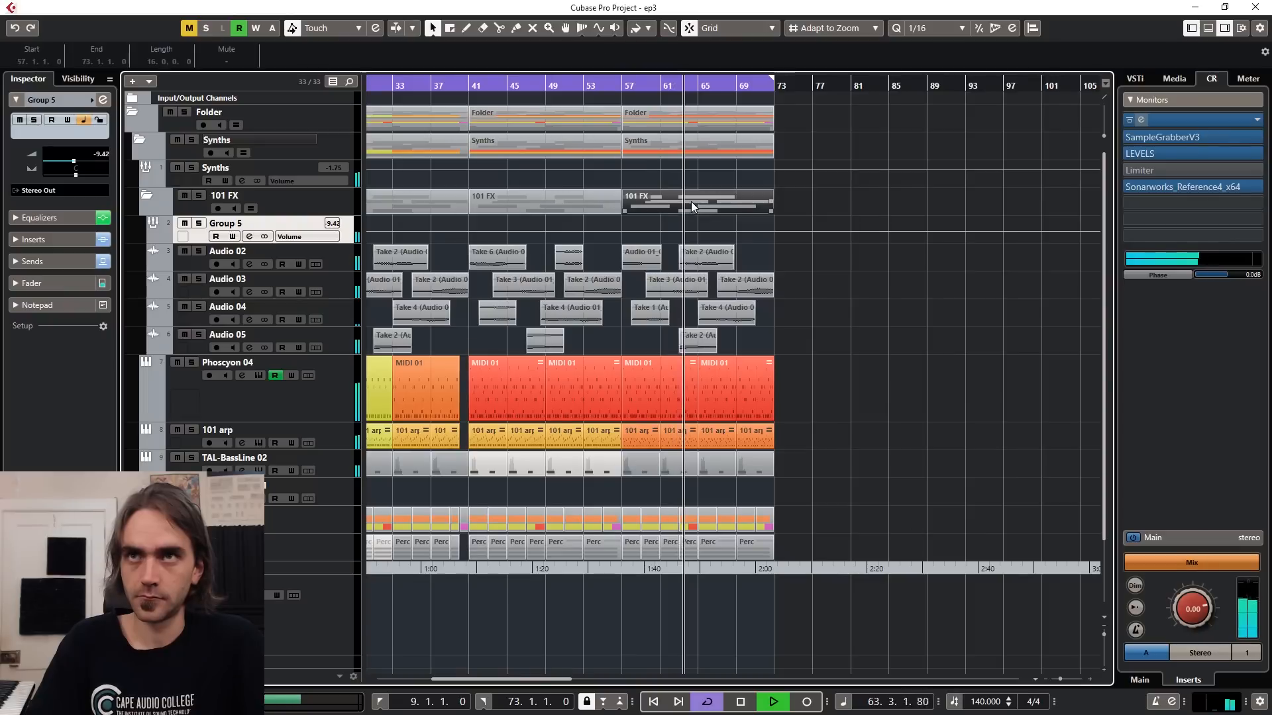
drag(773, 200, 941, 210)
scroll(851, 519, right, 1)
click(851, 518)
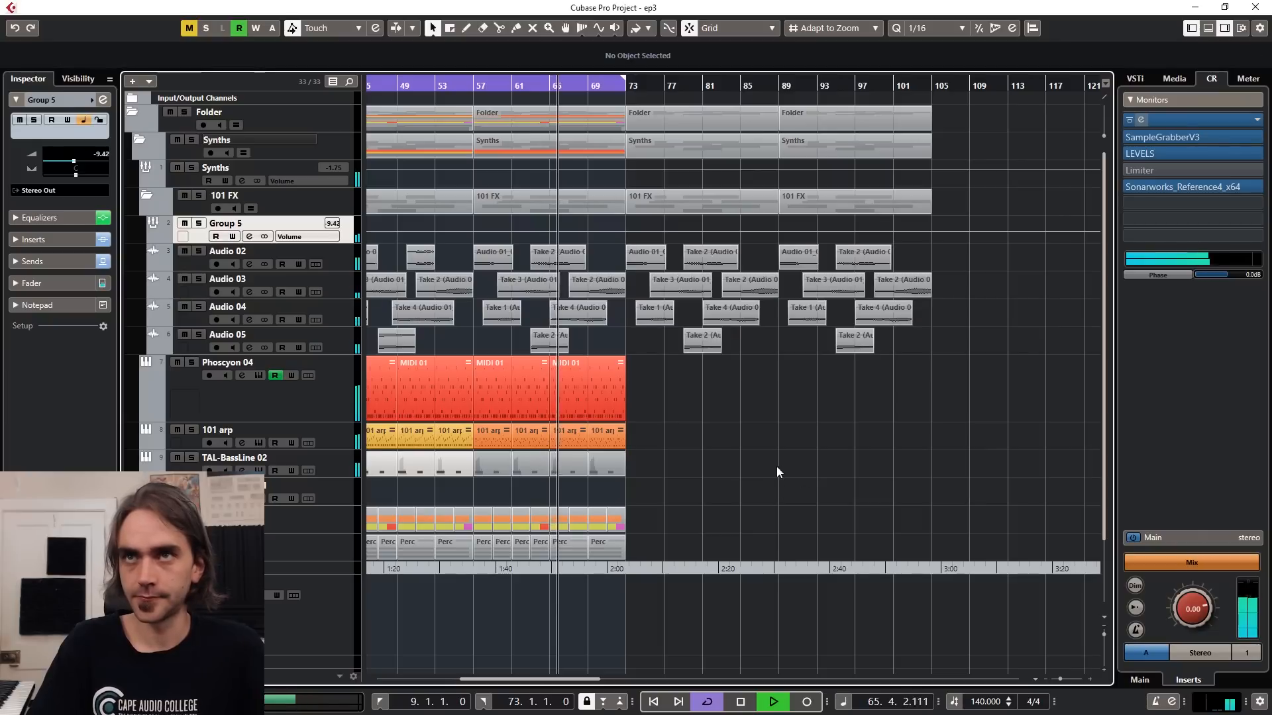
Repeat the 101 arp events from bars 57 to 73 up to bar 105 and set the loop range to bars 73 to 105.
click(499, 438)
shift+click(614, 444)
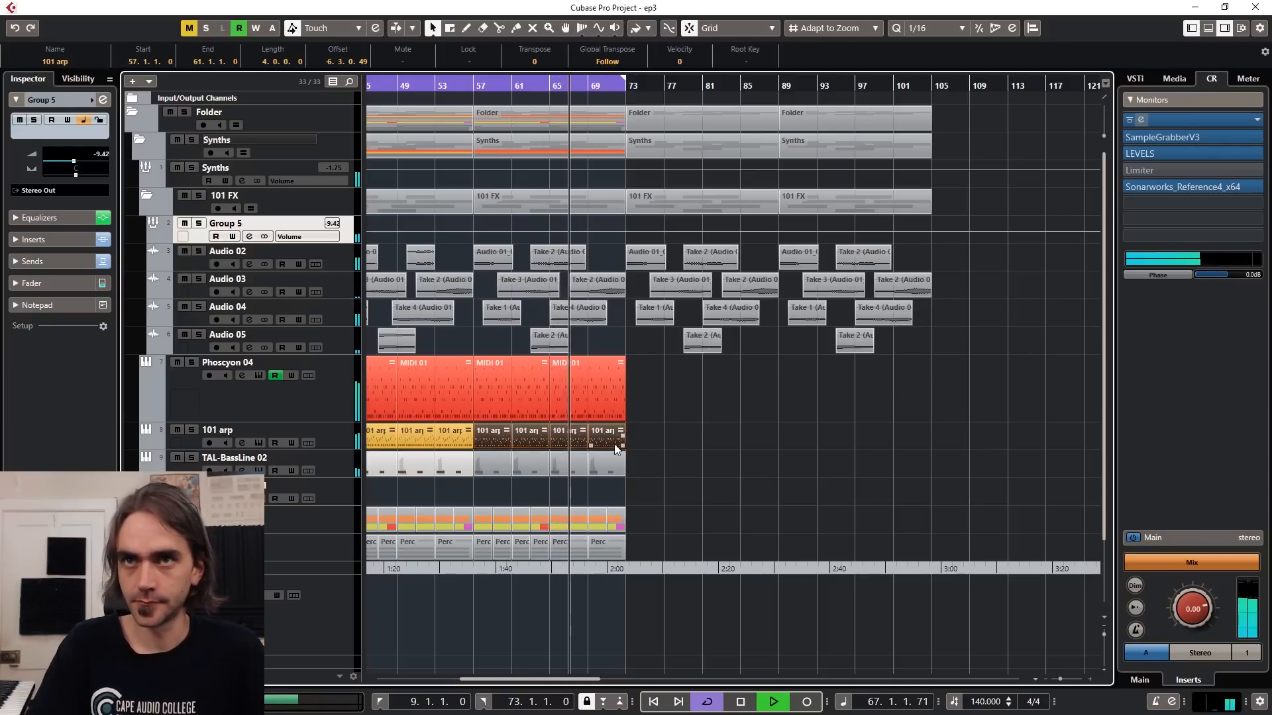
drag(623, 445, 852, 446)
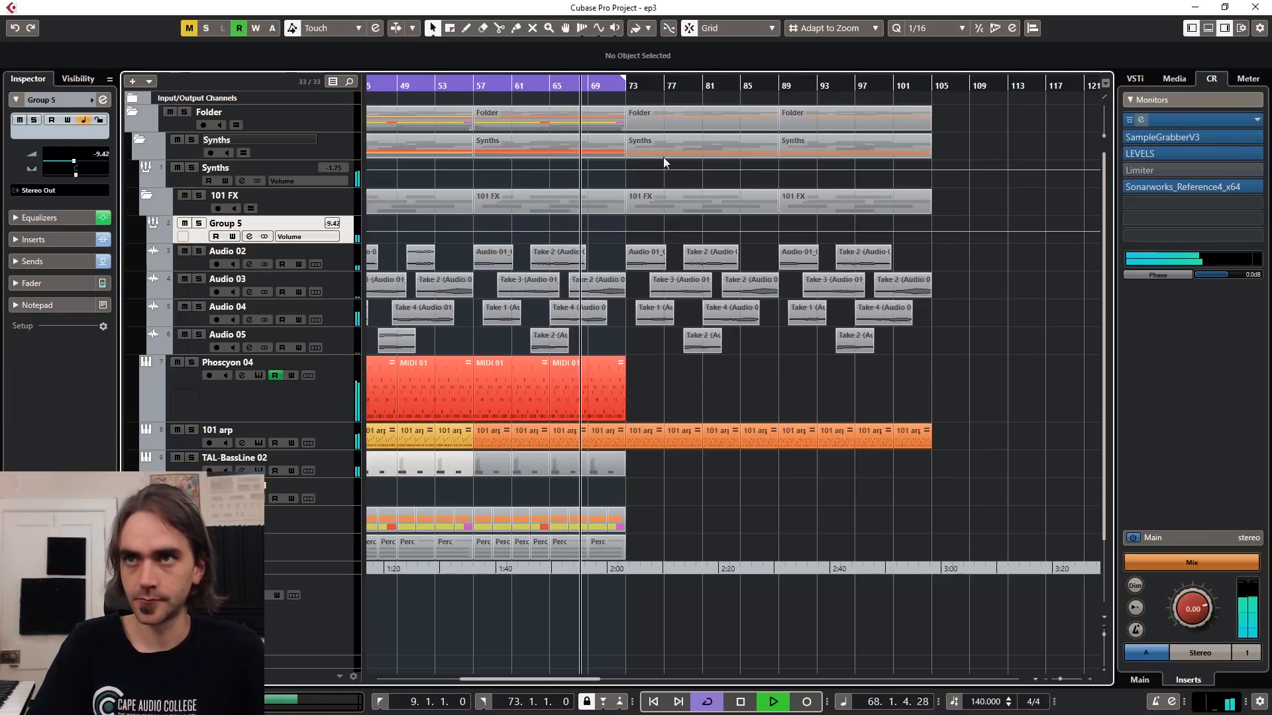
mouse_move(626, 86)
mouse_down()
mouse_move(951, 89)
mouse_move(930, 90)
mouse_up()
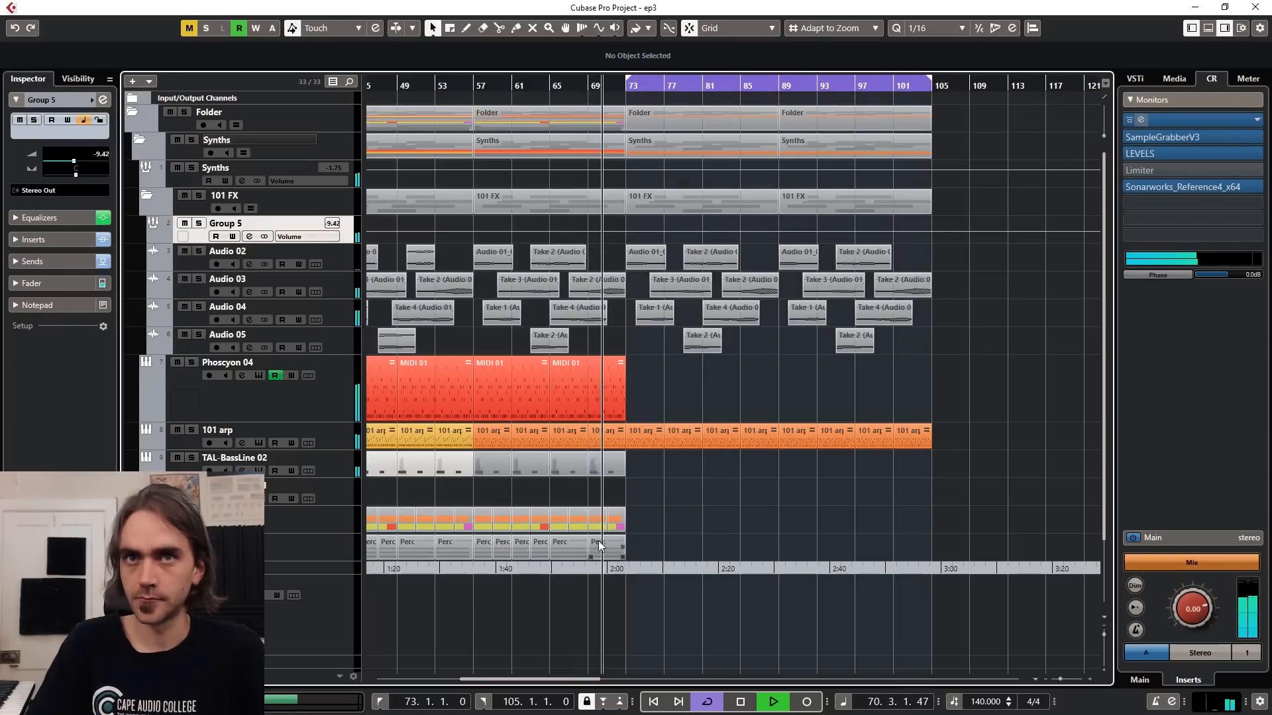
View the tracks inside the Kick and Bass folder, collapse it again and look over the extended arrangement.
scroll(832, 550, down, 5)
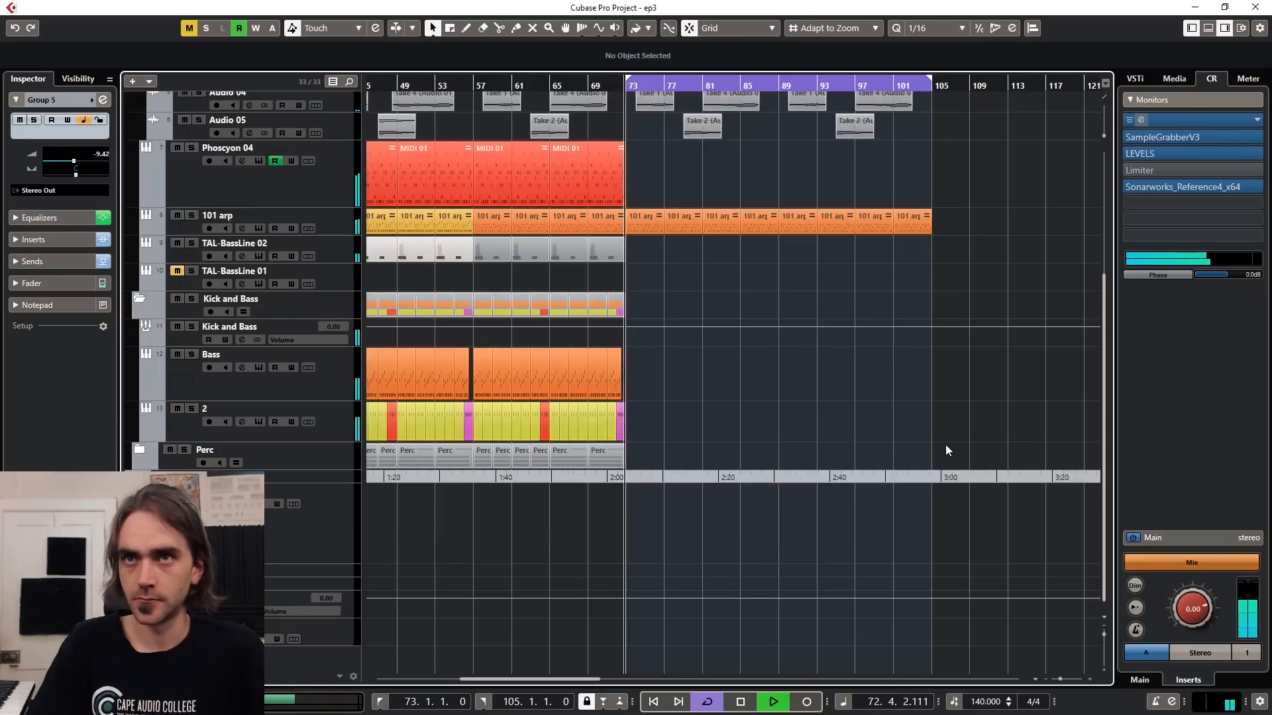
click(138, 302)
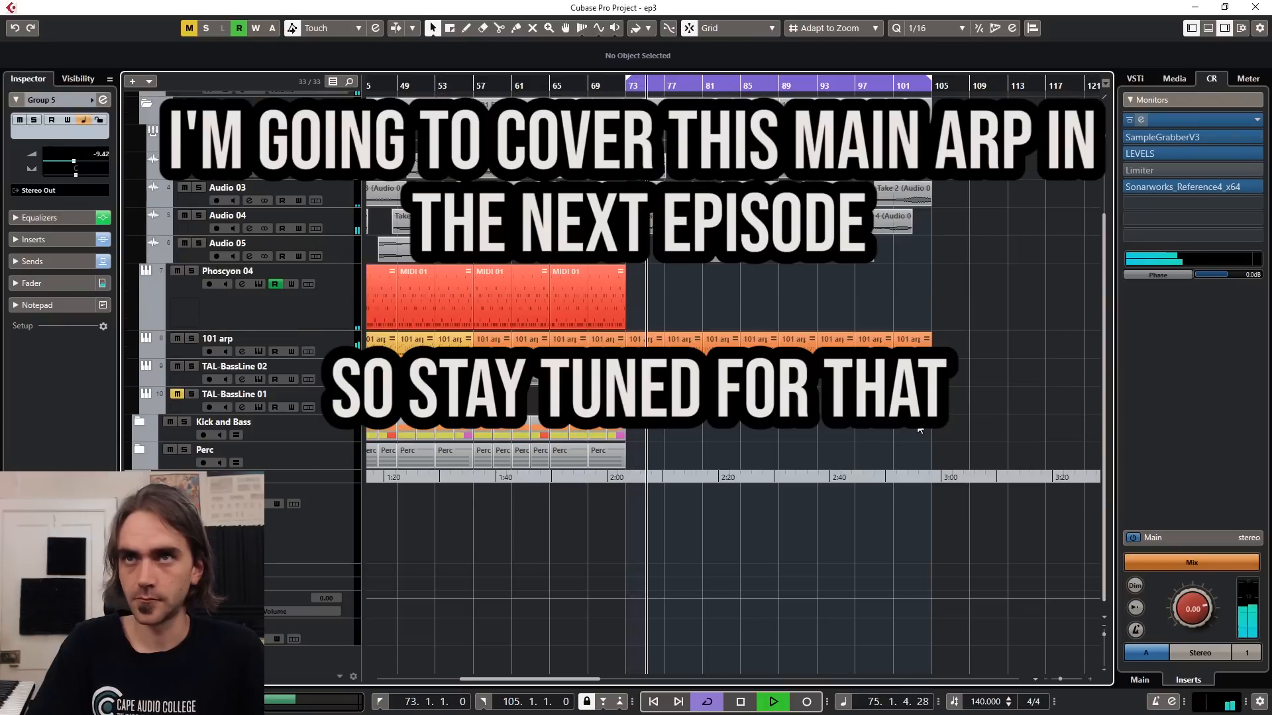
scroll(920, 431, left, 2)
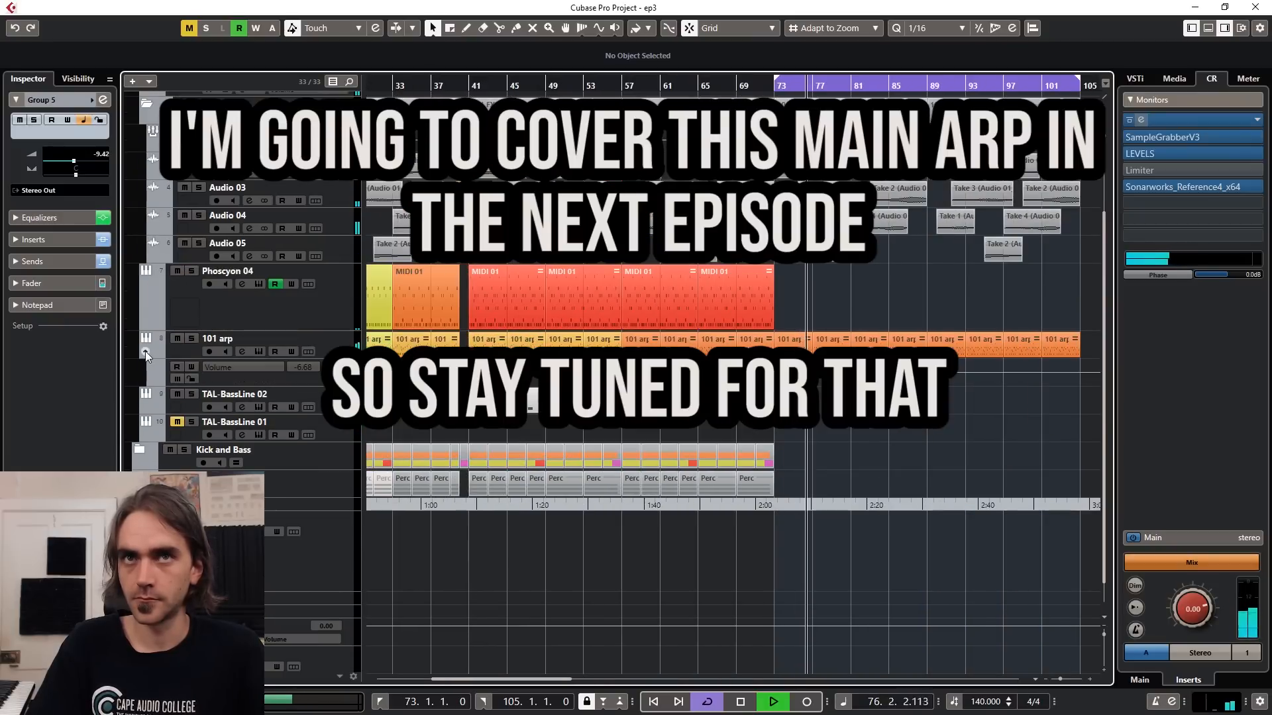
scroll(778, 225, down, 2)
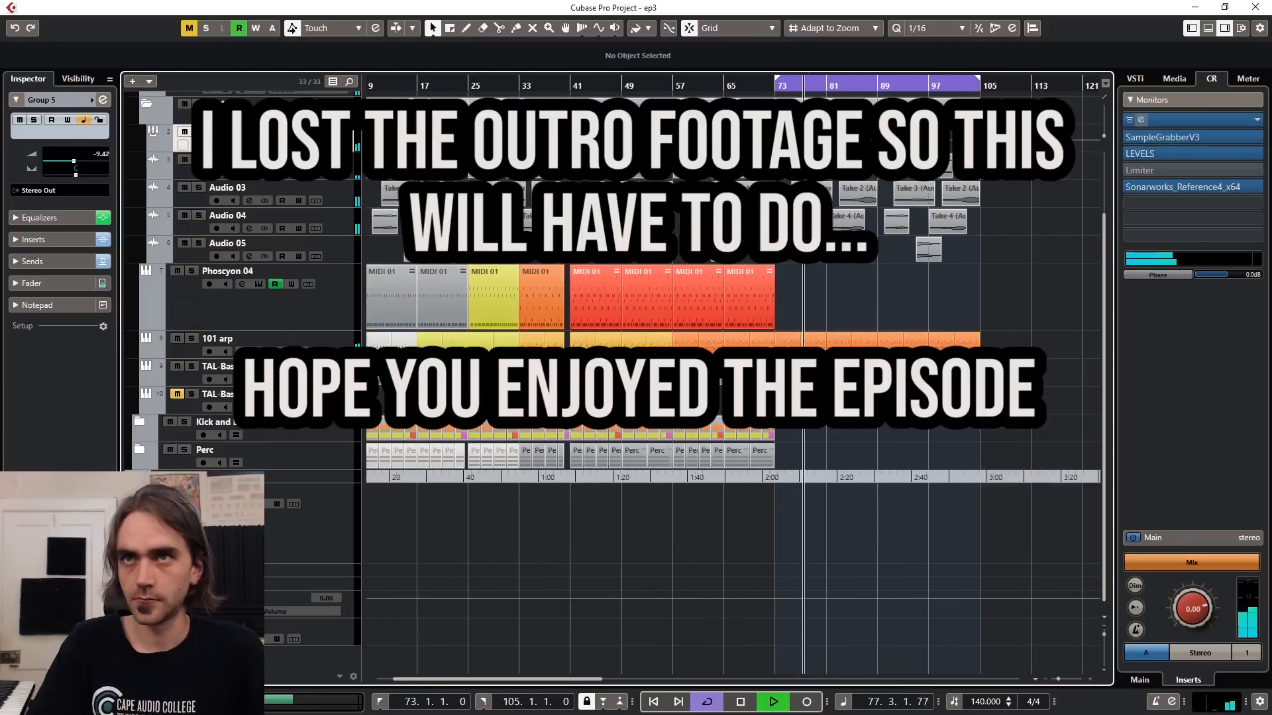
Collapse the 101 FX folder, expand the Kick and Bass folder and copy a one-bar yellow Reaktor 6 event to bar 81.
click(145, 104)
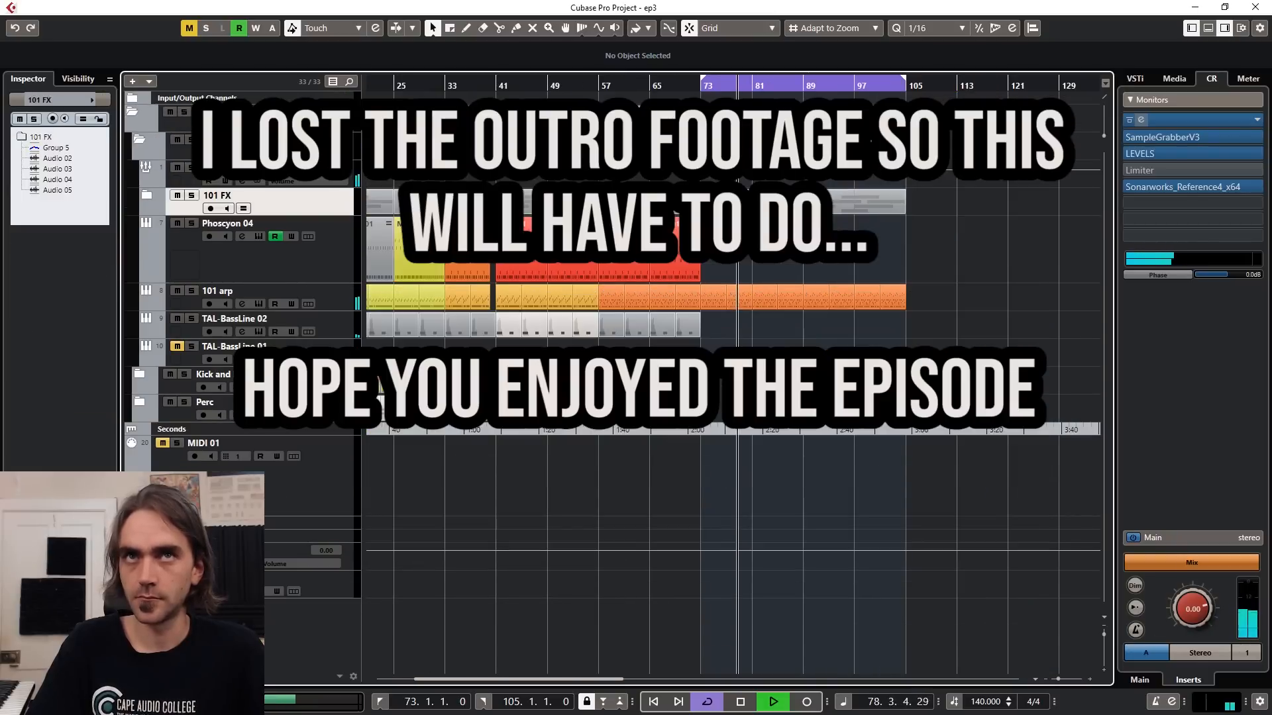
click(139, 373)
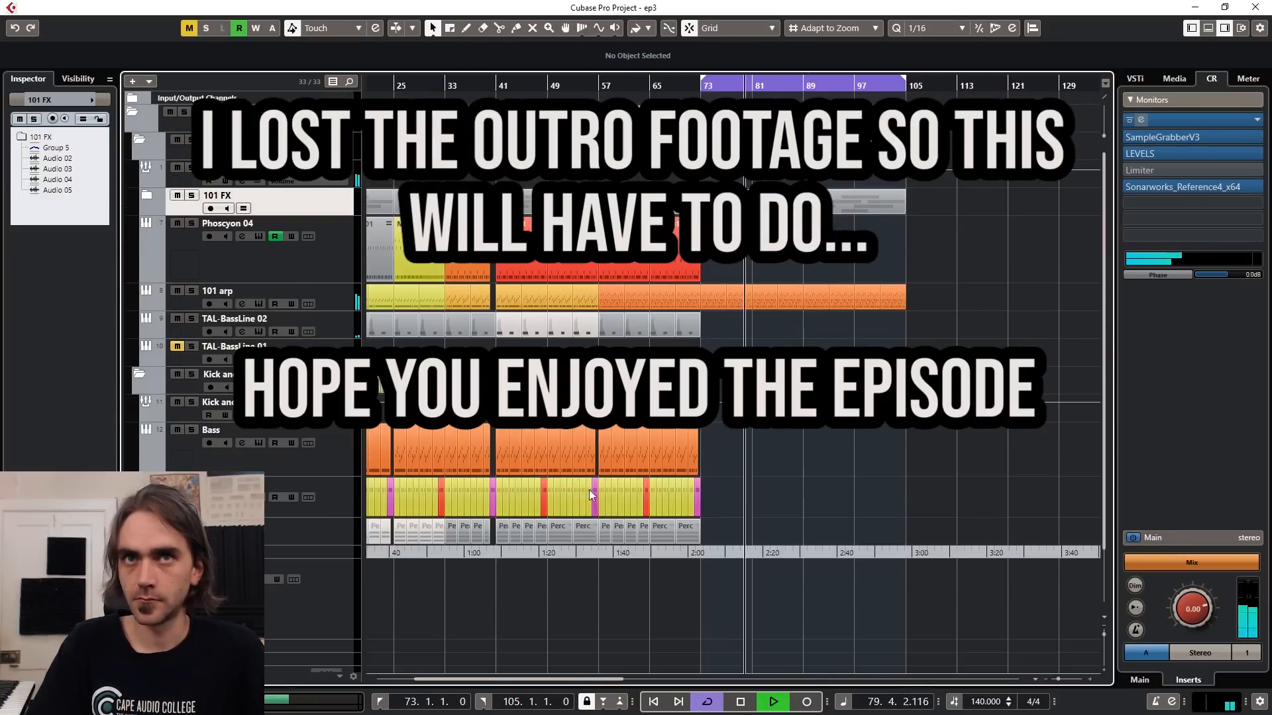
scroll(580, 490, up, 3)
drag(400, 500, 971, 515)
scroll(971, 515, right, 3)
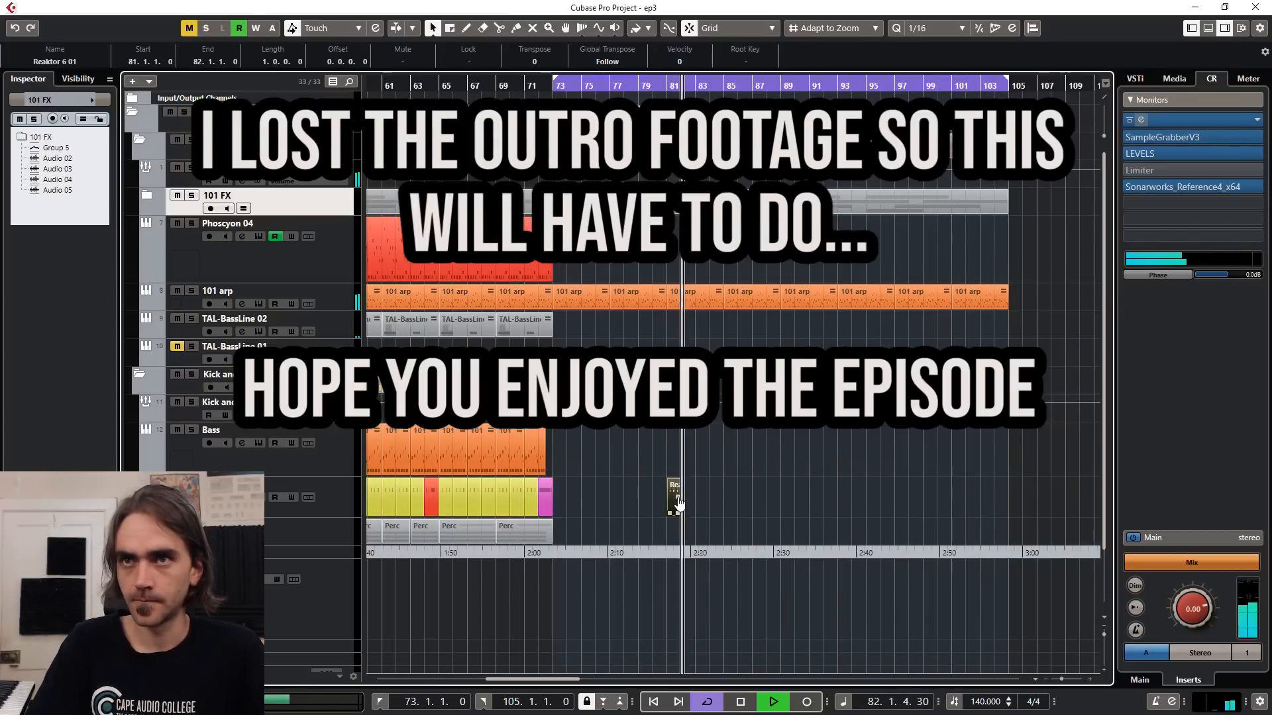
Repeat the copied yellow Reaktor 6 event so that it fills bars 81 to 97.
drag(679, 503, 880, 505)
click(935, 510)
scroll(921, 483, up, 2)
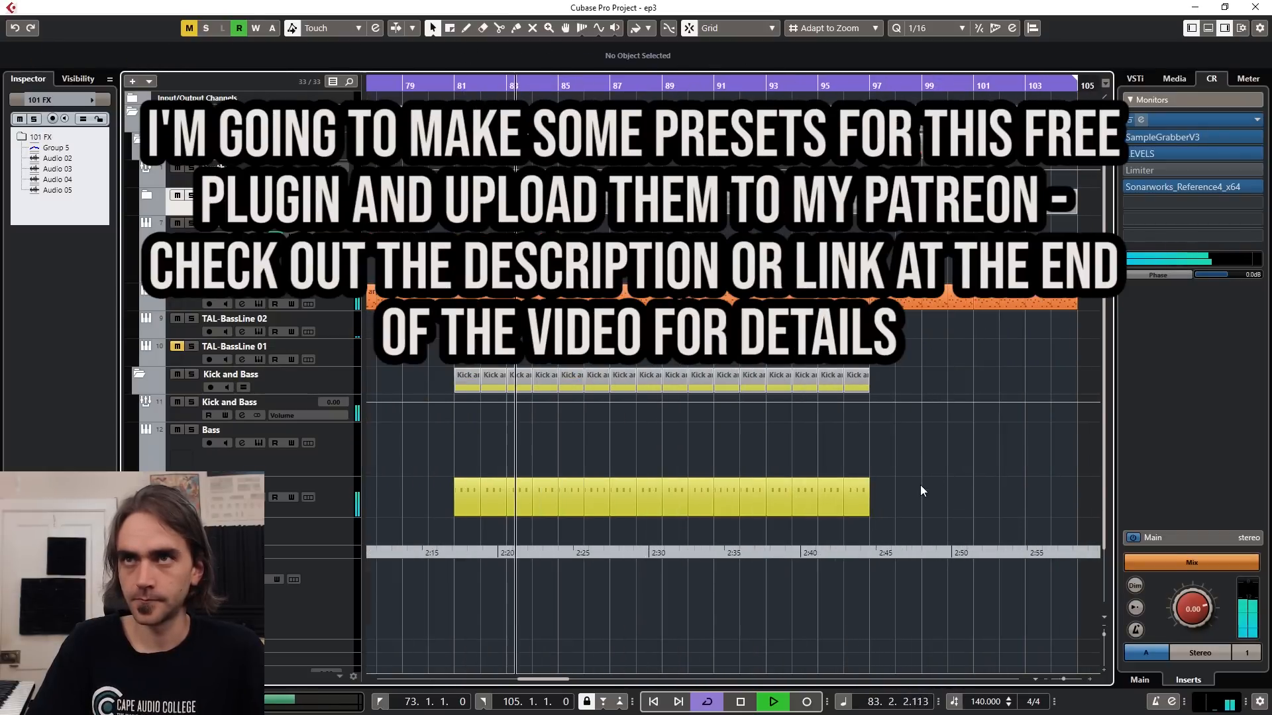
Copy the pink fill event to bar 88 and a two-bar 101 Bass event to bar 89.
scroll(920, 485, down, 2)
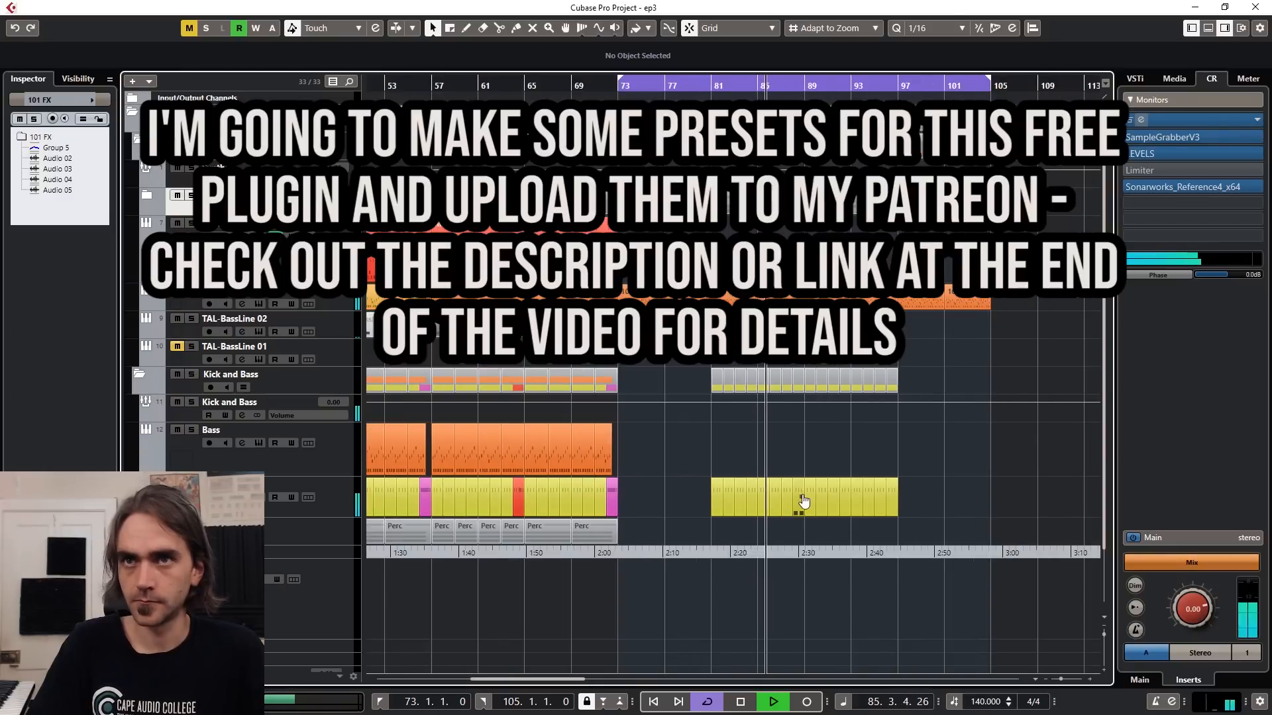
drag(613, 503, 796, 507)
scroll(757, 498, down, 1)
drag(429, 467, 956, 460)
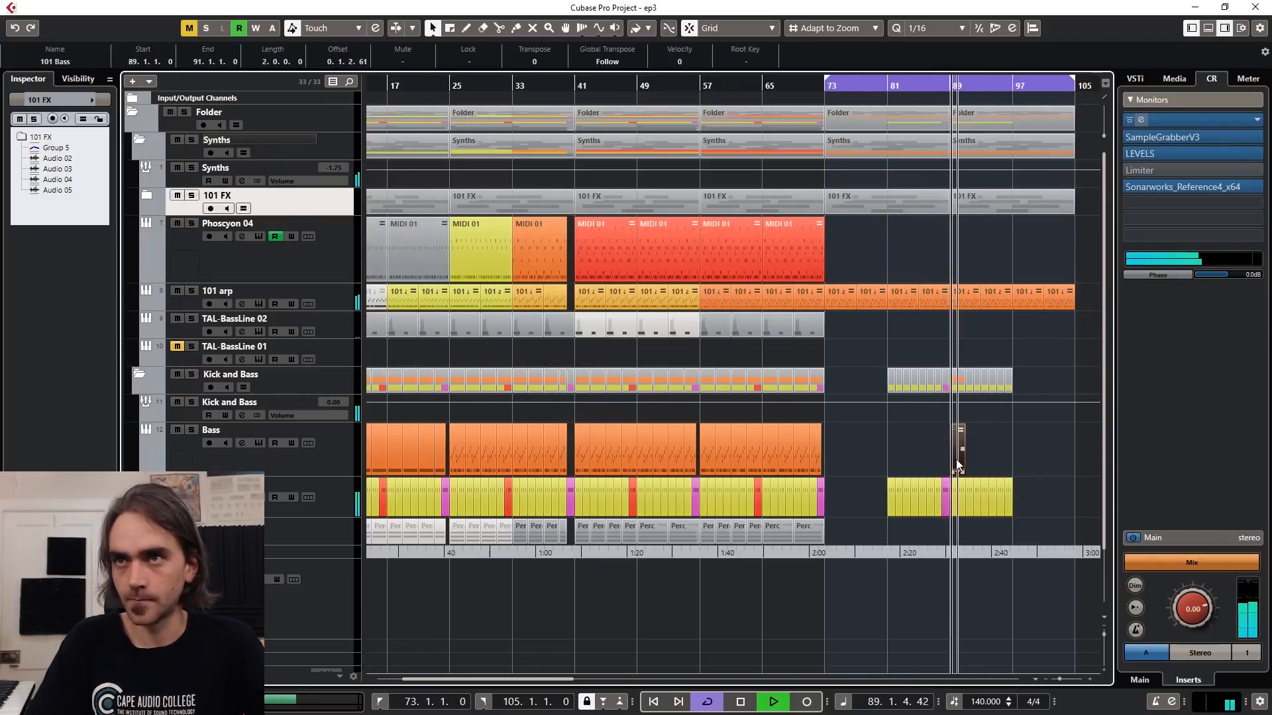
Repeat the 101 Bass event from bar 89 to bar 105 and extend the yellow Reaktor 6 events to the same end.
key(h)
key(h)
key(h)
click(646, 88)
drag(753, 449, 832, 458)
drag(880, 350, 741, 380)
drag(838, 383, 952, 390)
click(981, 352)
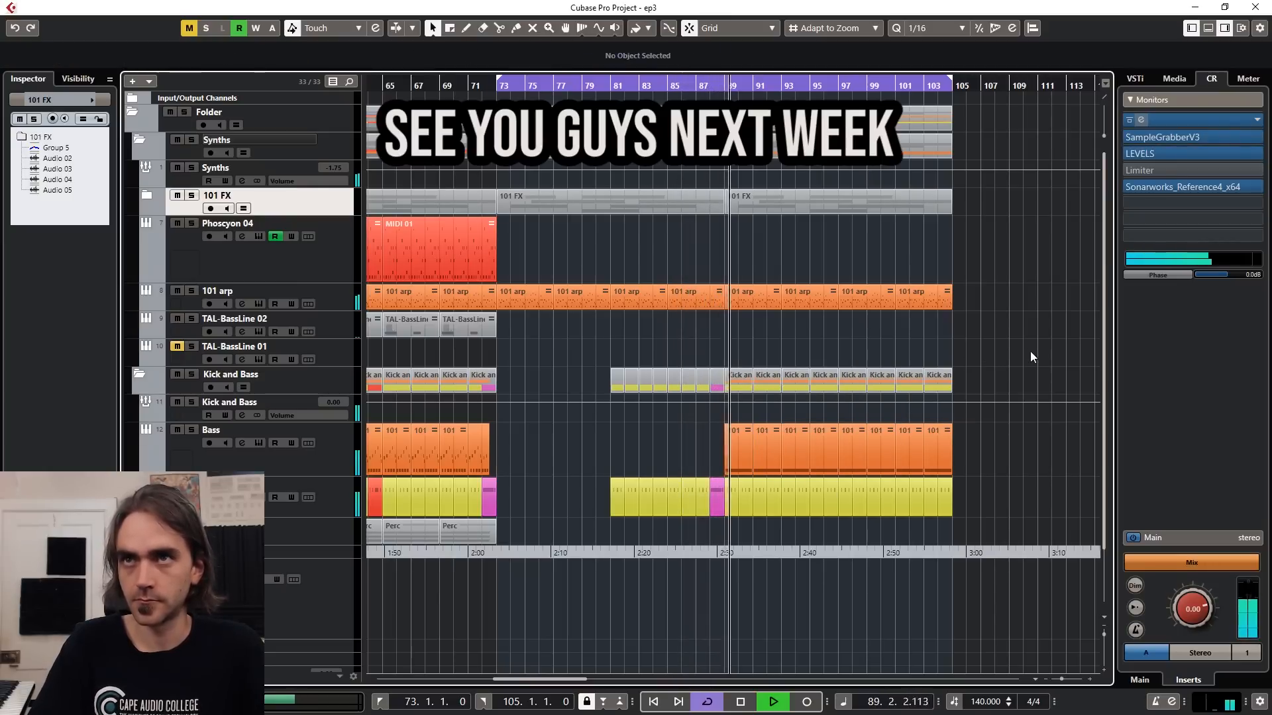
Collapse the Kick and Bass folder once its events are spread across the arrangement.
scroll(949, 355, right, 1)
scroll(970, 353, down, 1)
scroll(951, 342, left, 1)
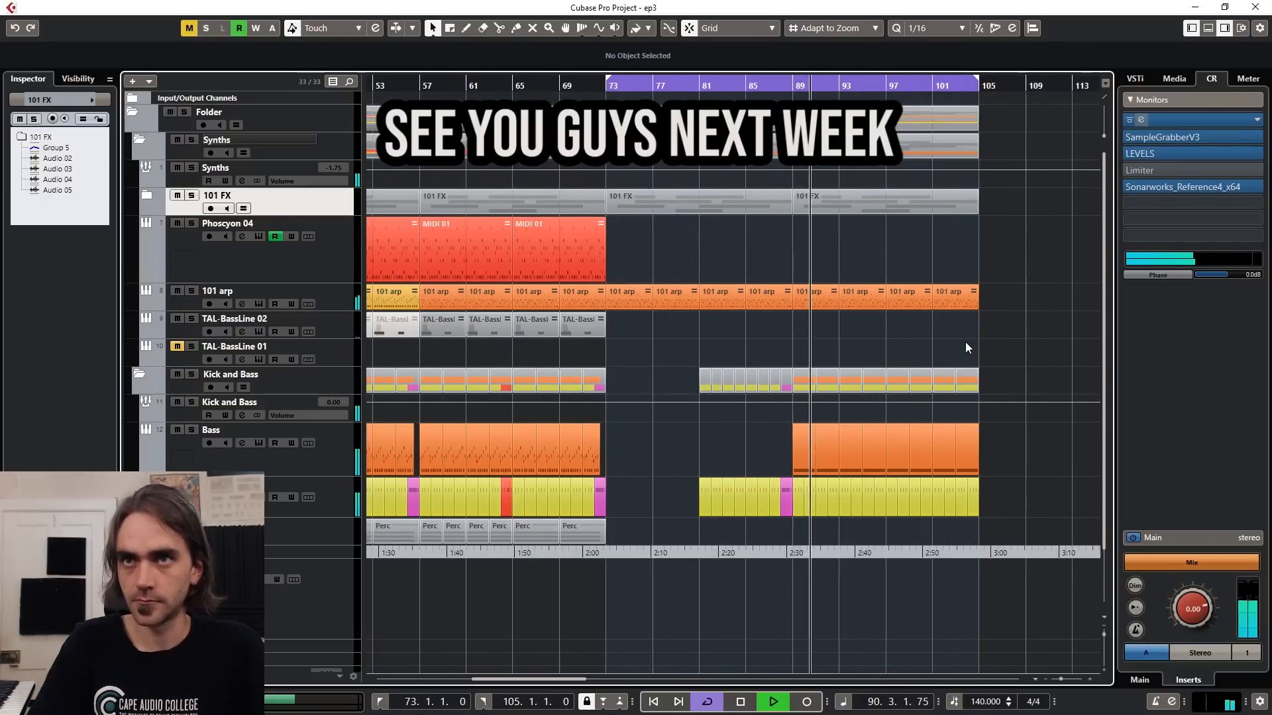
click(139, 374)
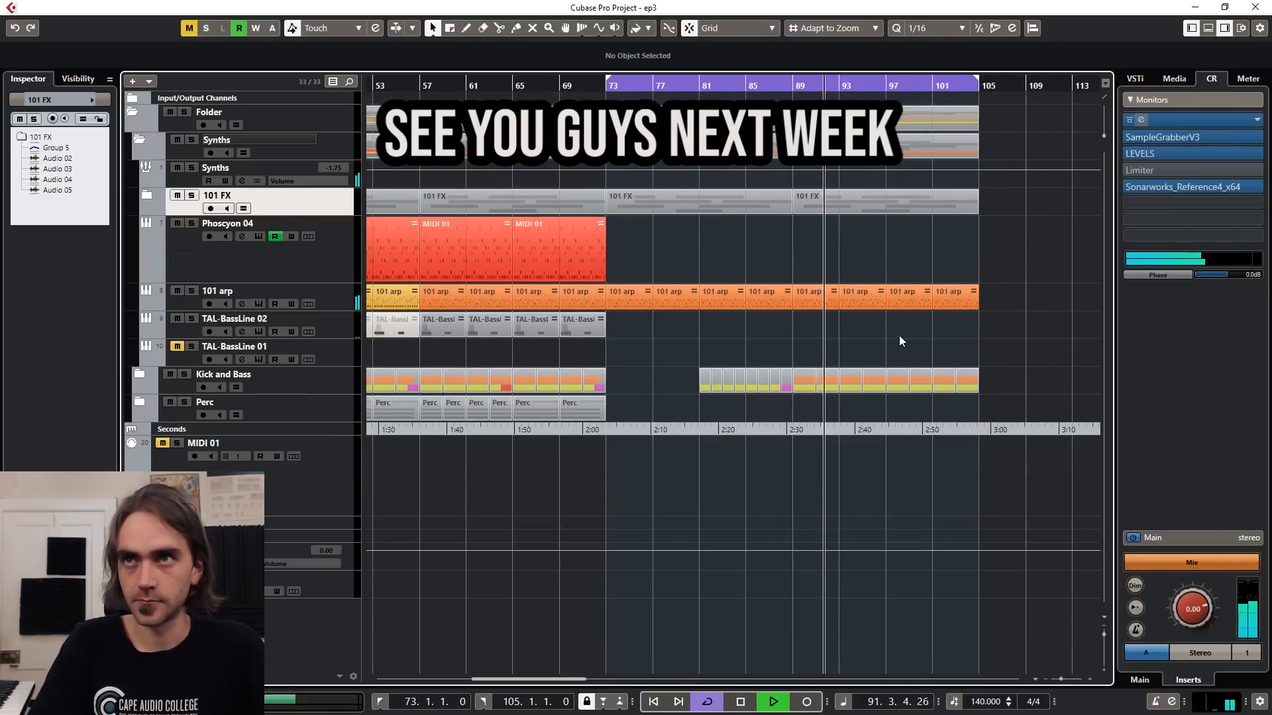